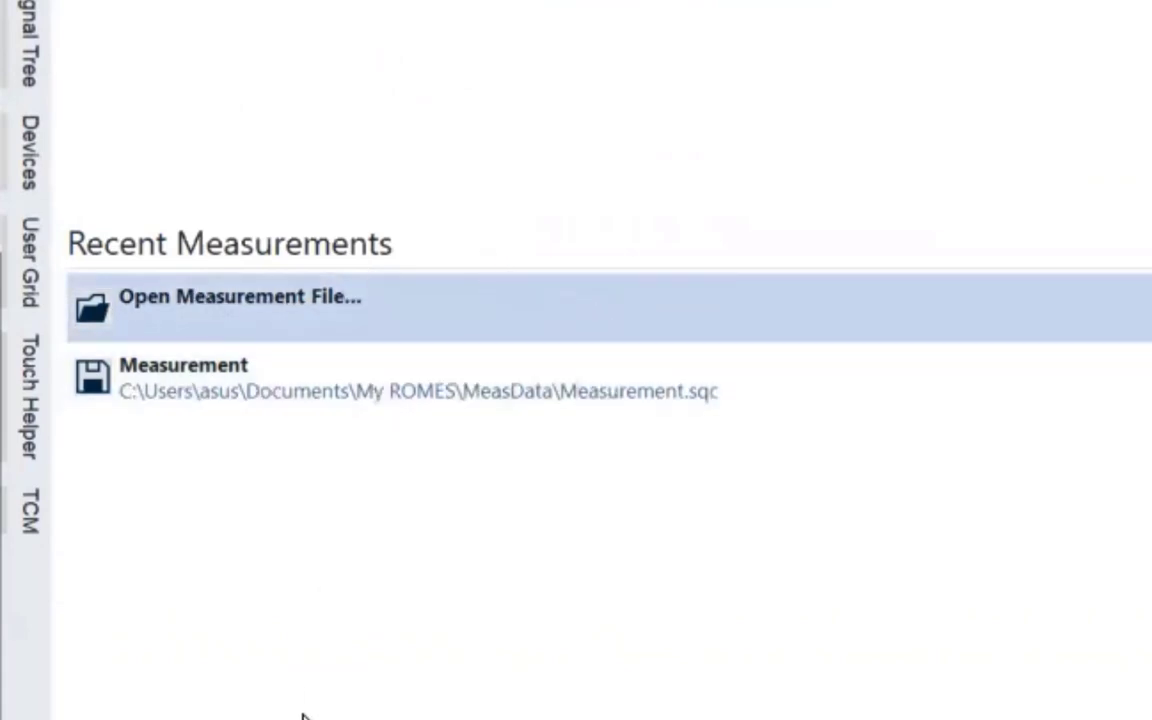
- Start opening a measurement file and browse to the MeasData folder inside Documents\ROMES_Measured_Data
{"action": "left_click", "coordinate": [300, 327]}
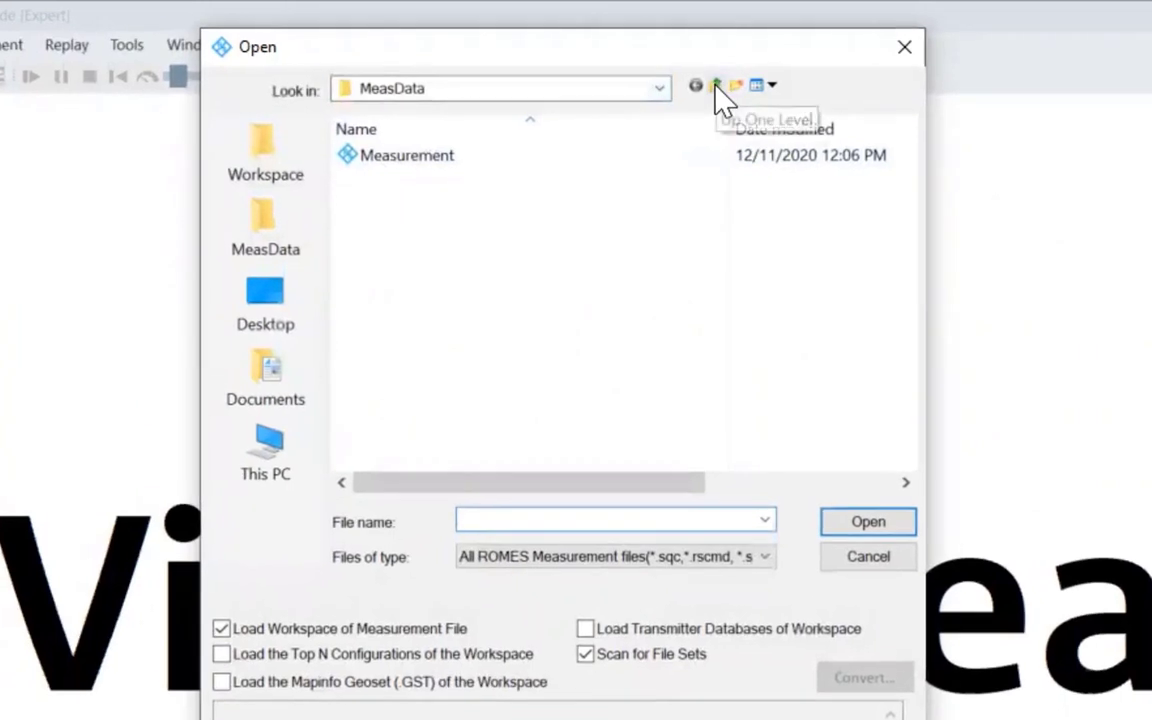
{"action": "left_click", "coordinate": [669, 52]}
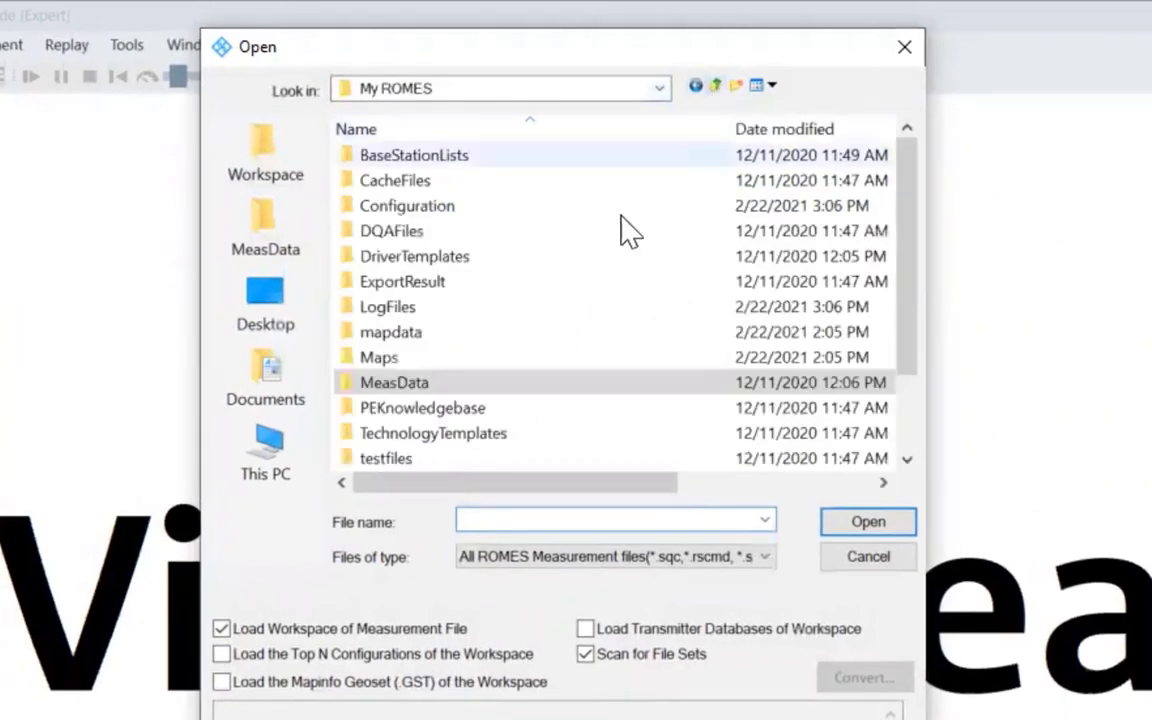
{"action": "left_click", "coordinate": [692, 85]}
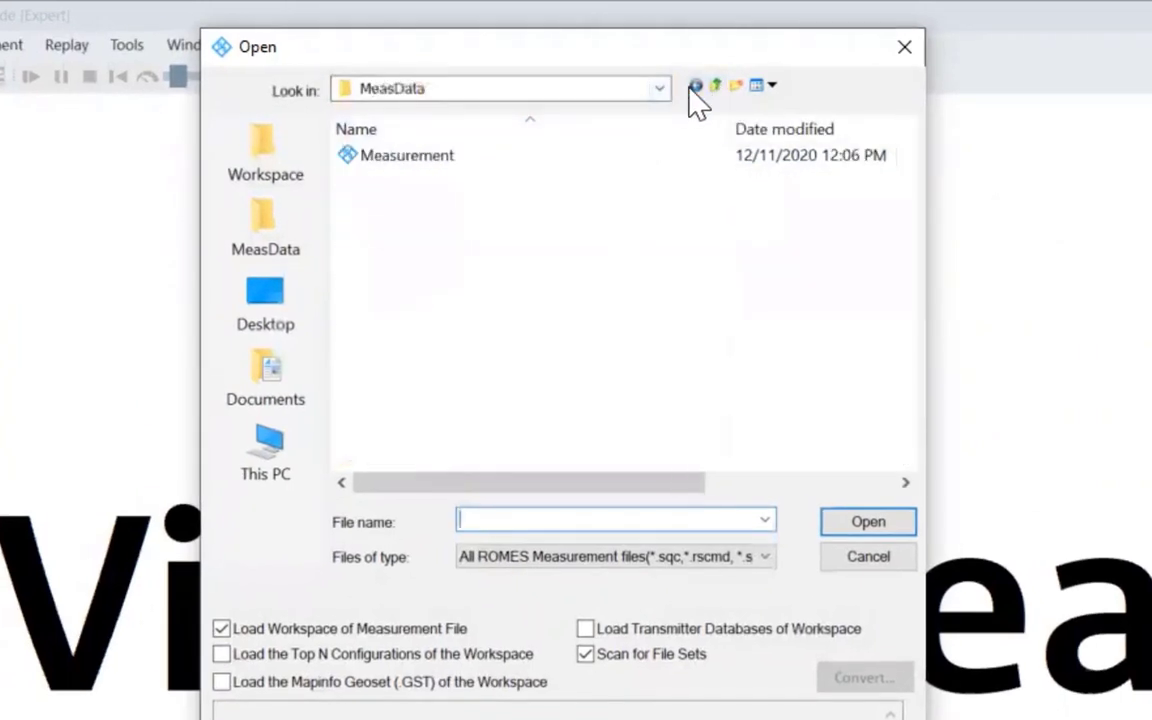
{"action": "left_click", "coordinate": [716, 85]}
{"action": "left_click", "coordinate": [717, 86]}
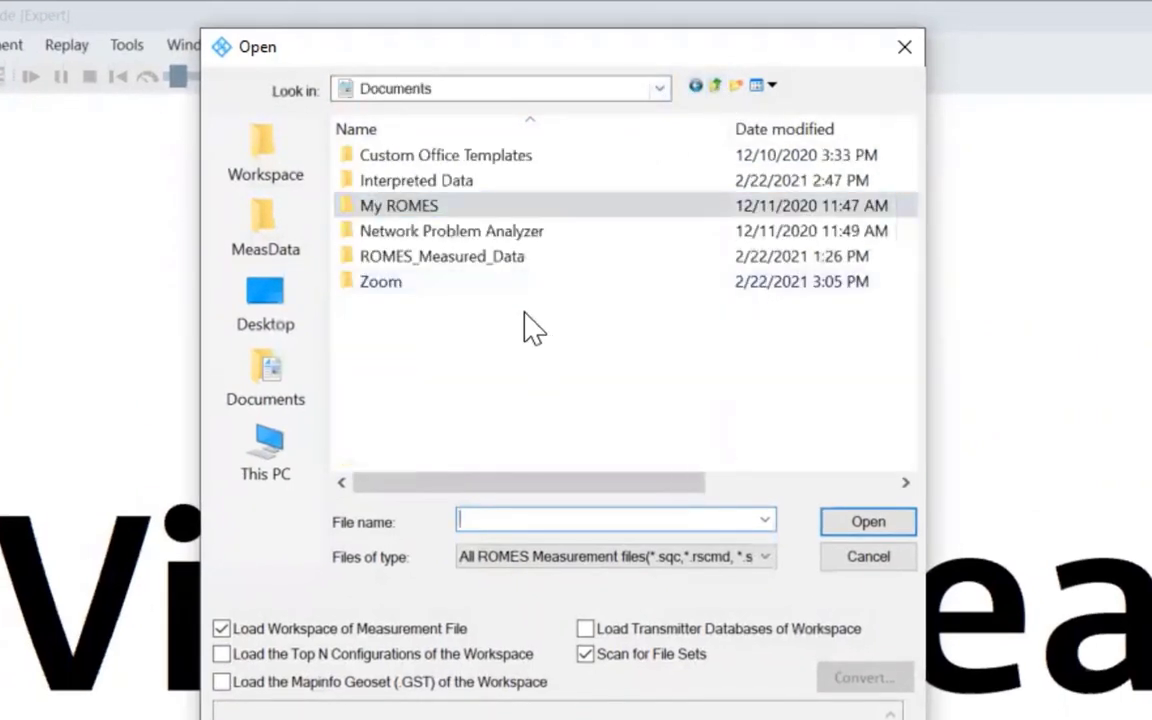
{"action": "left_click", "coordinate": [489, 259]}
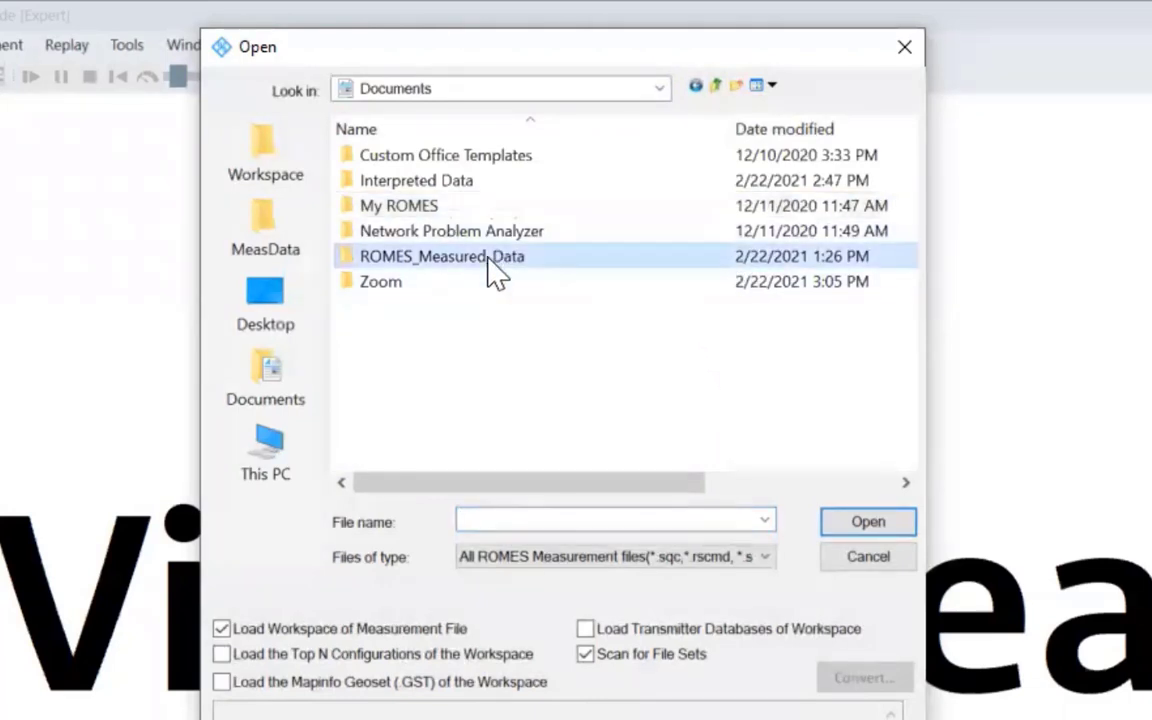
{"action": "double_click", "coordinate": [617, 266]}
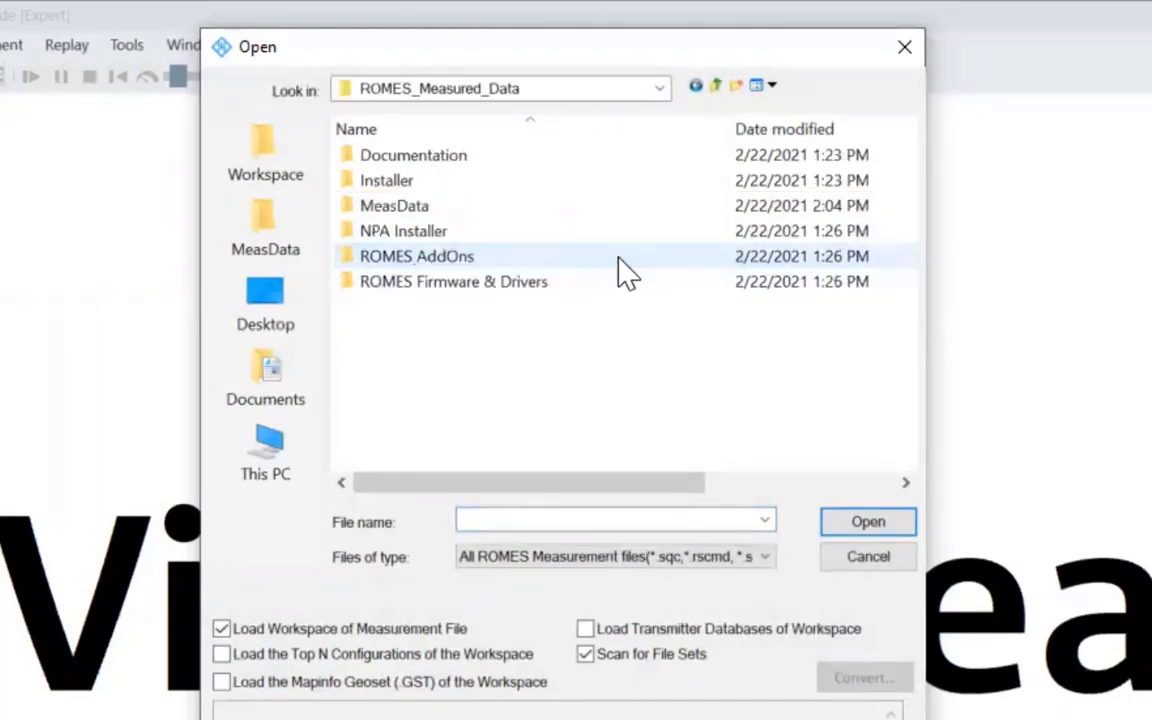
{"action": "double_click", "coordinate": [420, 206]}
- Open the SAB-TESTING-021721 measurement, loading its file set and keeping all available devices selected
{"action": "scroll", "coordinate": [530, 290], "scroll_direction": "down", "scroll_amount": 3}
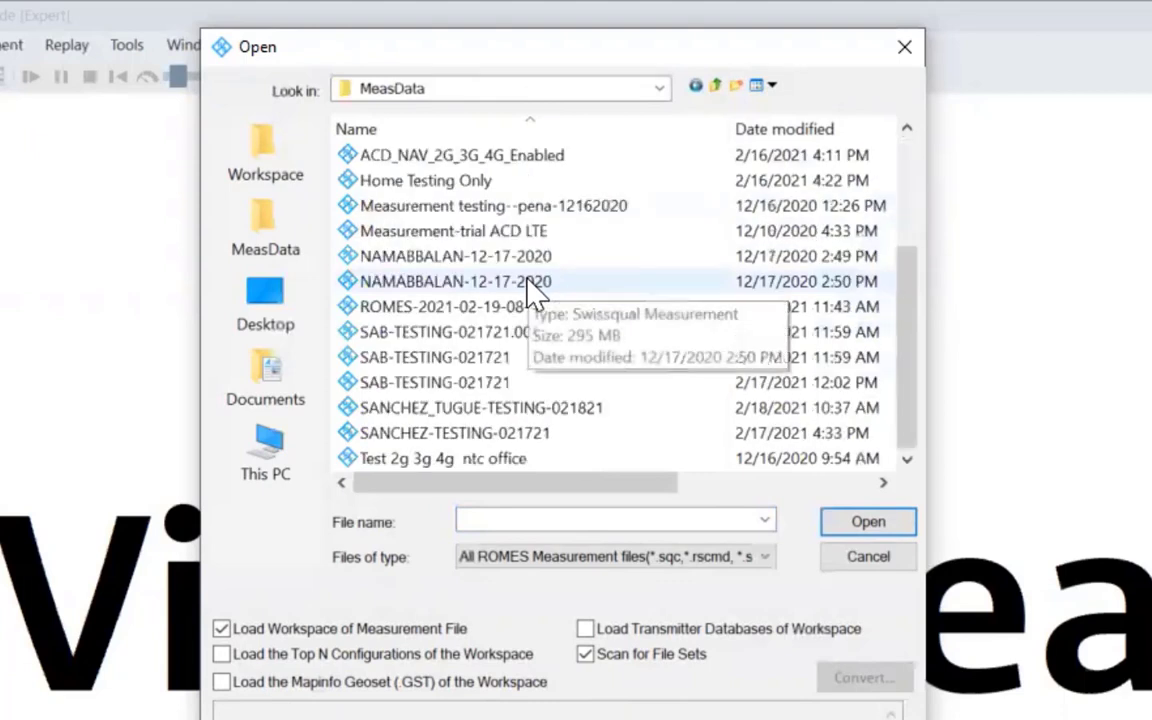
{"action": "double_click", "coordinate": [468, 362]}
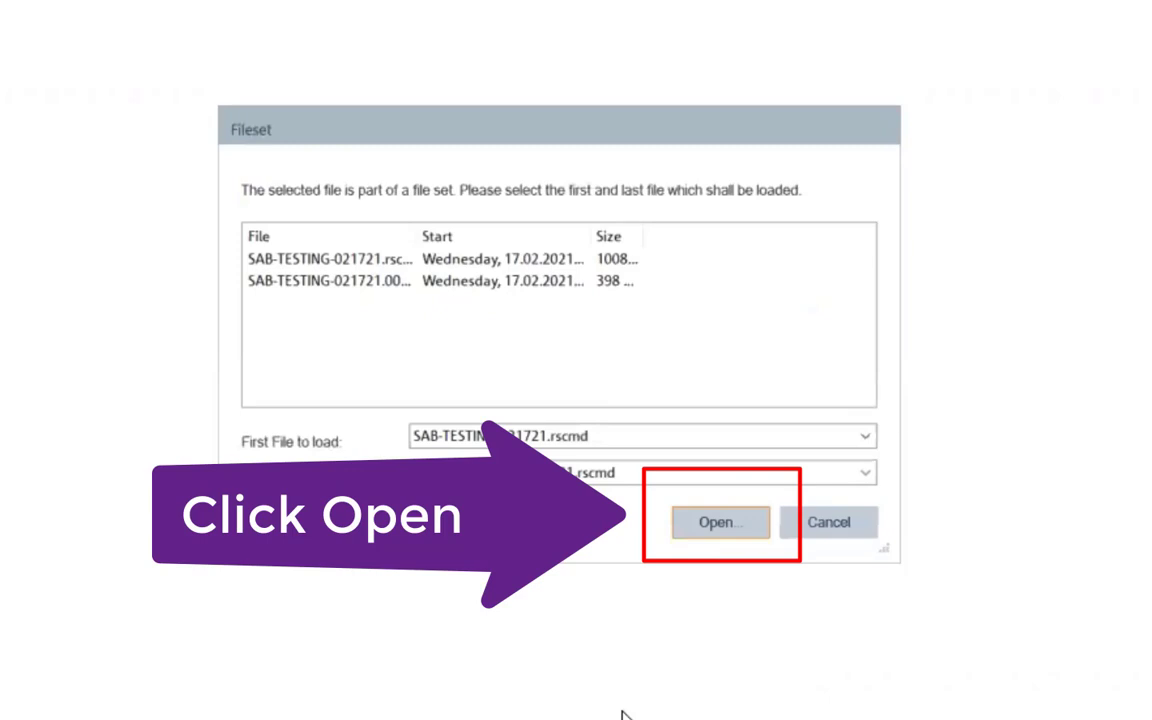
{"action": "left_click", "coordinate": [720, 522]}
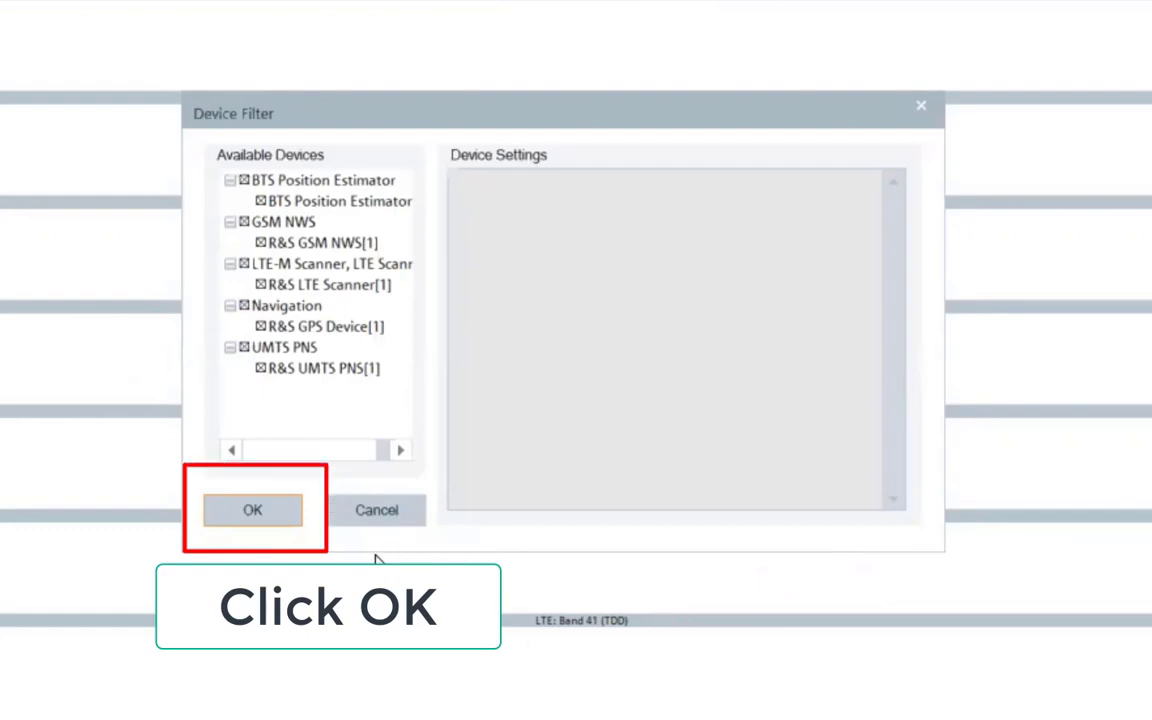
{"action": "left_click", "coordinate": [256, 511]}
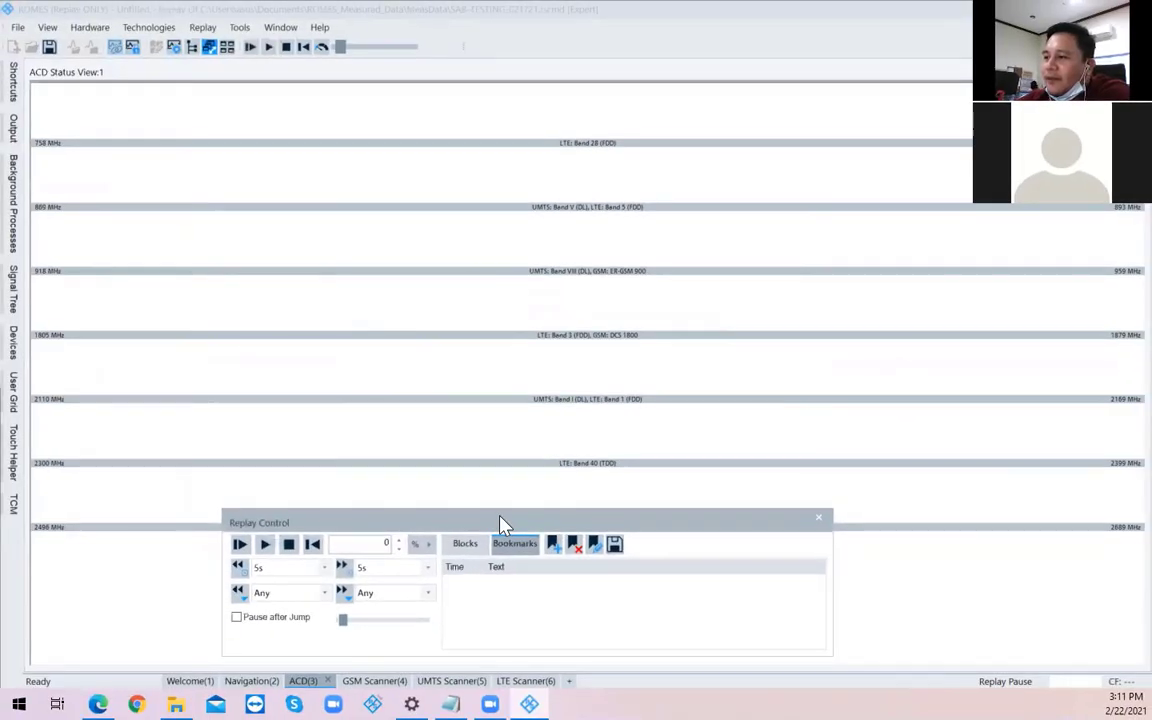
- Display the Navigation page and move the Replay Control window clear of the measured route on the map
{"action": "left_click_drag", "start_coordinate": [503, 524], "coordinate": [577, 552]}
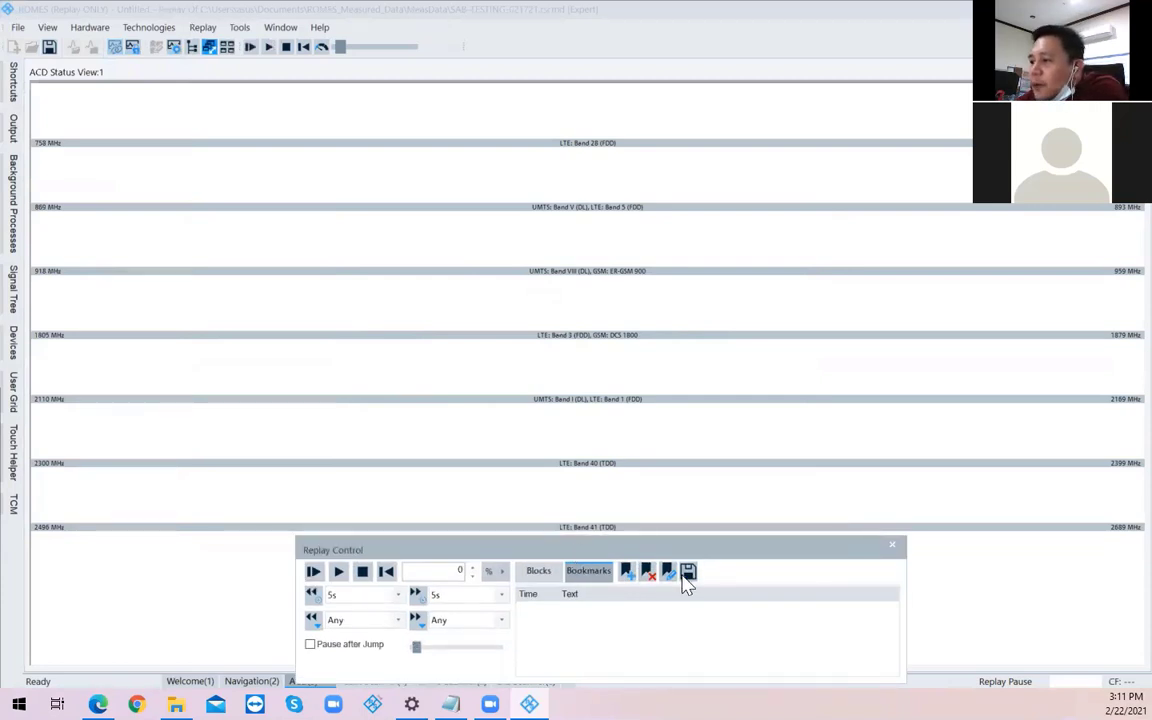
{"action": "left_click_drag", "start_coordinate": [779, 558], "coordinate": [1029, 525]}
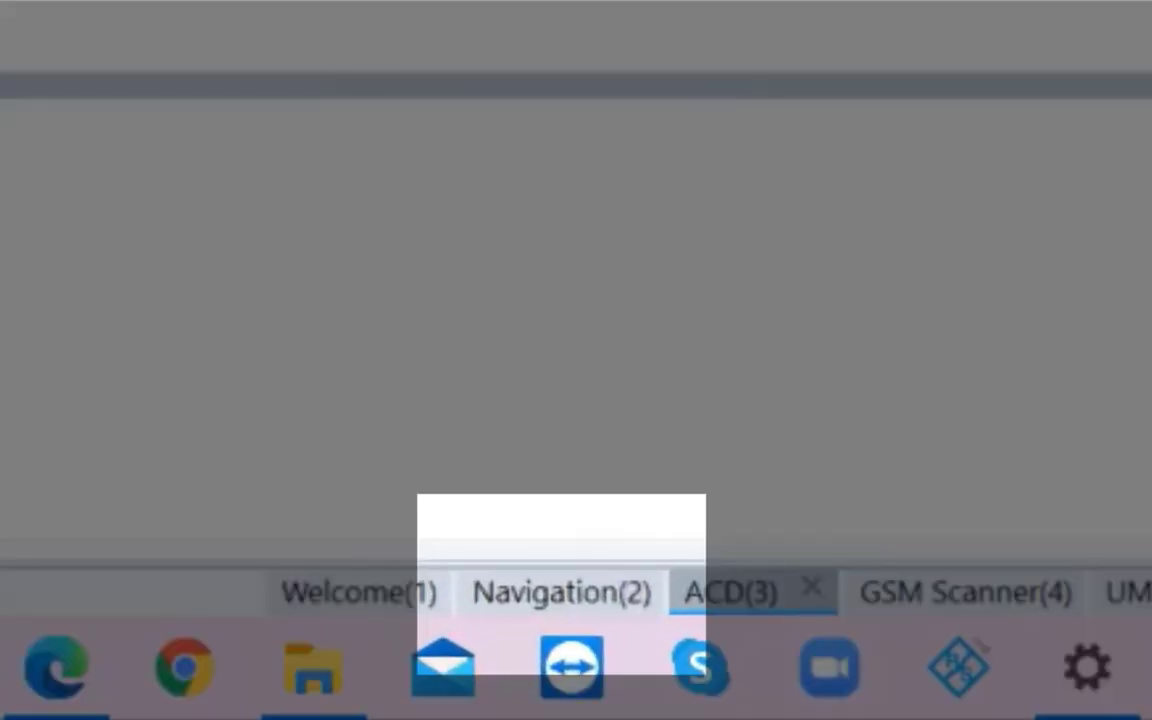
{"action": "left_click", "coordinate": [478, 592]}
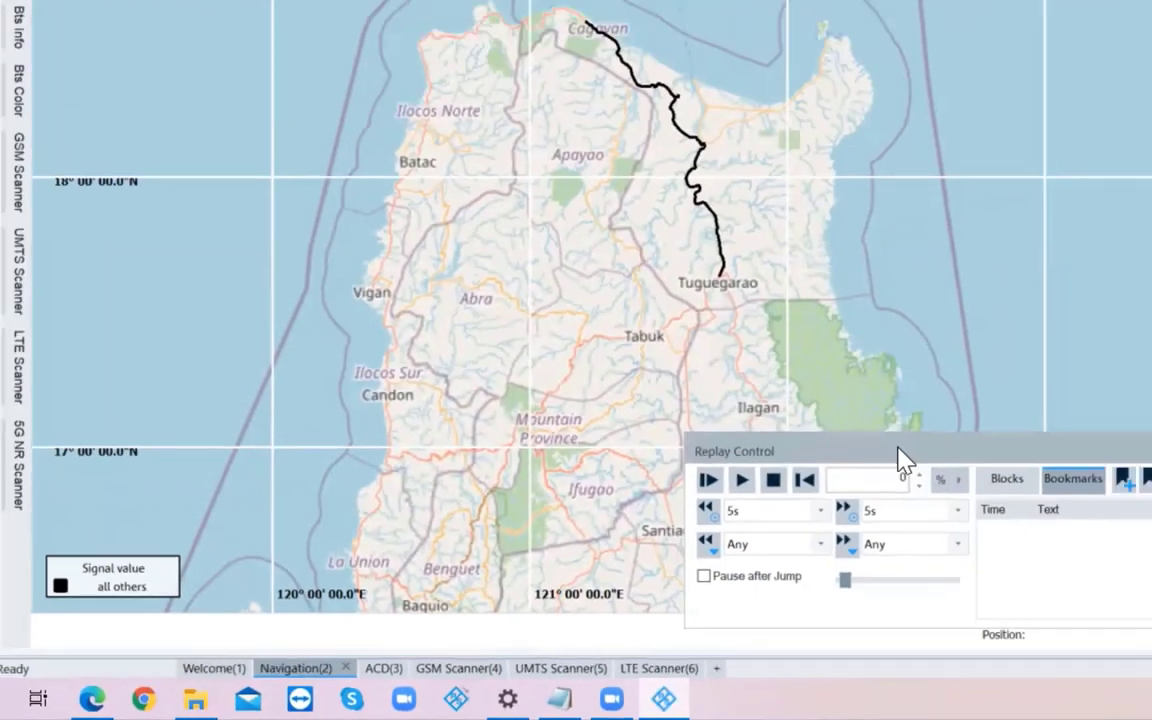
{"action": "left_click_drag", "start_coordinate": [900, 463], "coordinate": [681, 90]}
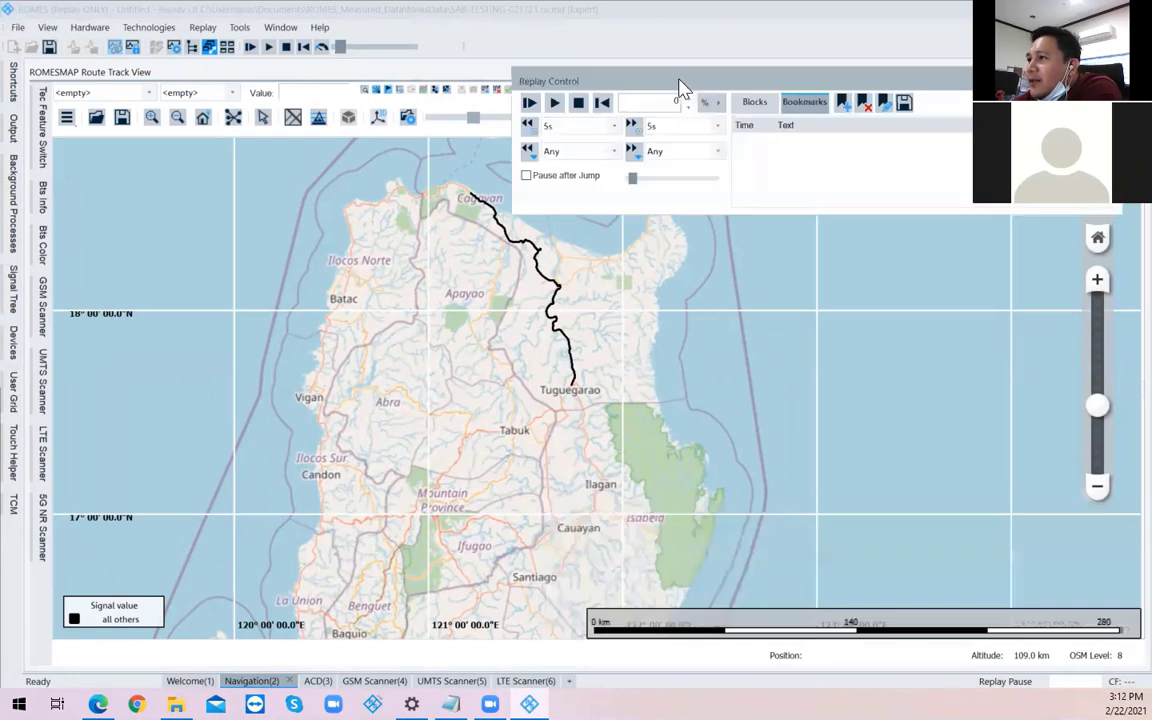
- Start the measurement replay and bring the route's starting point near Central College of the North into close view
{"action": "left_click", "coordinate": [555, 104]}
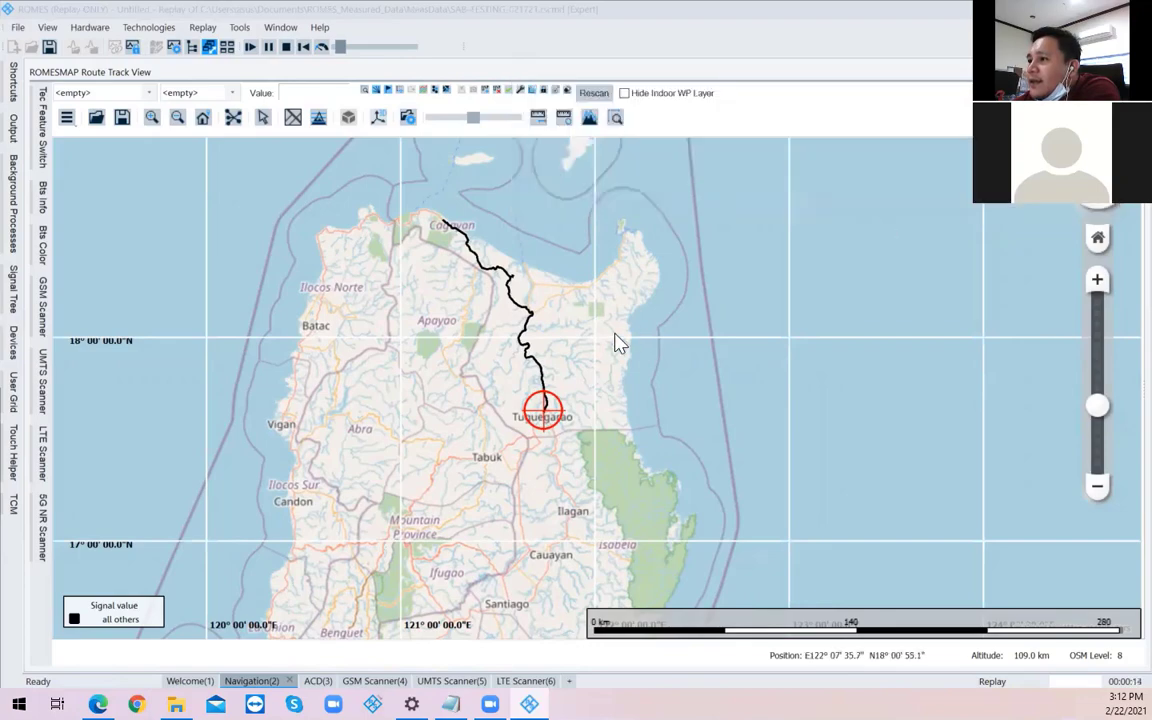
{"action": "scroll", "coordinate": [580, 410], "scroll_direction": "up", "scroll_amount": 3}
{"action": "scroll", "coordinate": [597, 483], "scroll_direction": "up", "scroll_amount": 6}
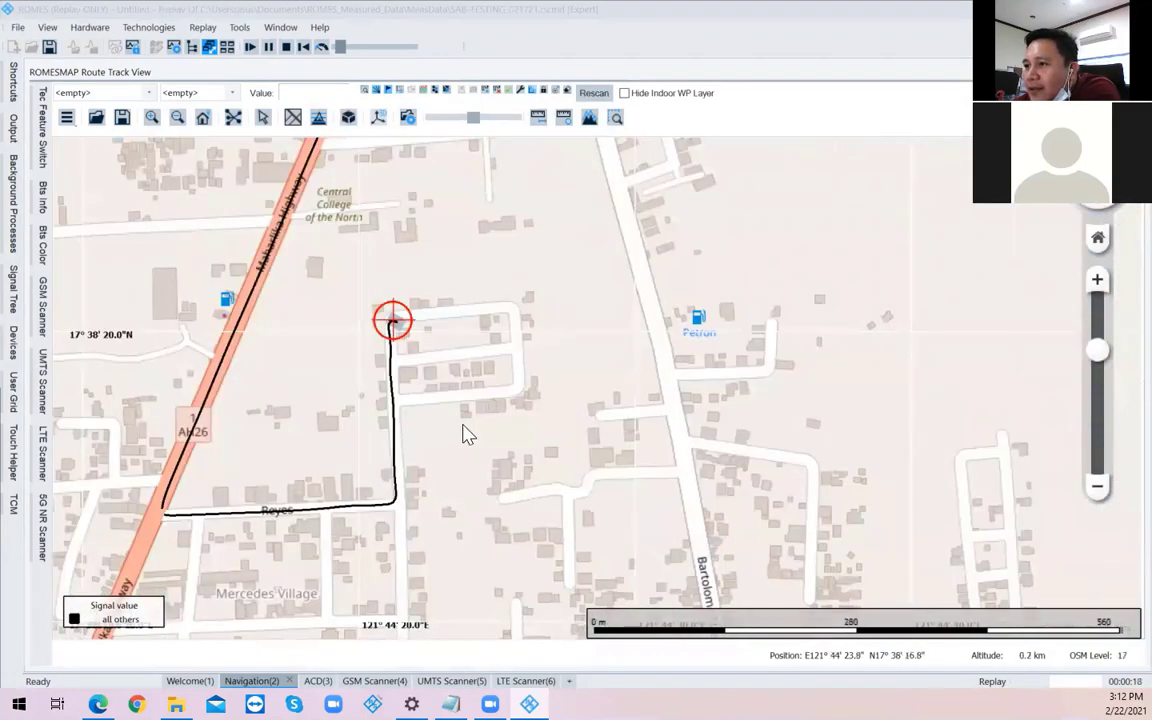
{"action": "left_click_drag", "start_coordinate": [463, 429], "coordinate": [571, 445]}
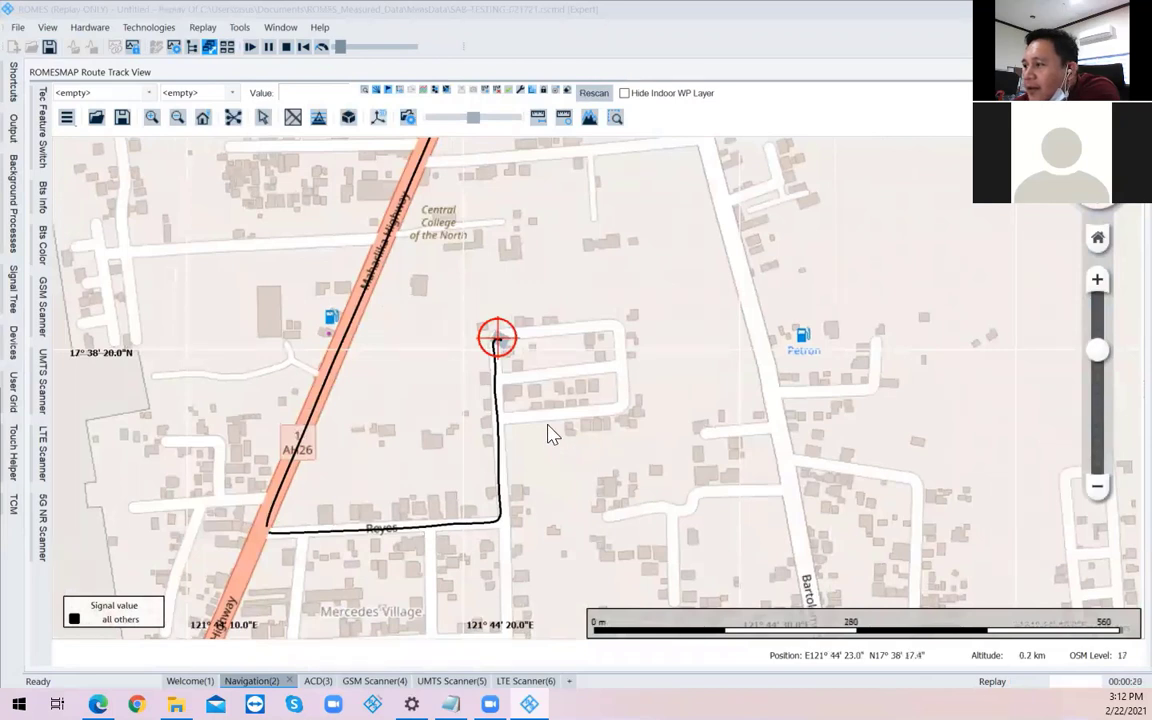
{"action": "left_click_drag", "start_coordinate": [548, 433], "coordinate": [584, 437]}
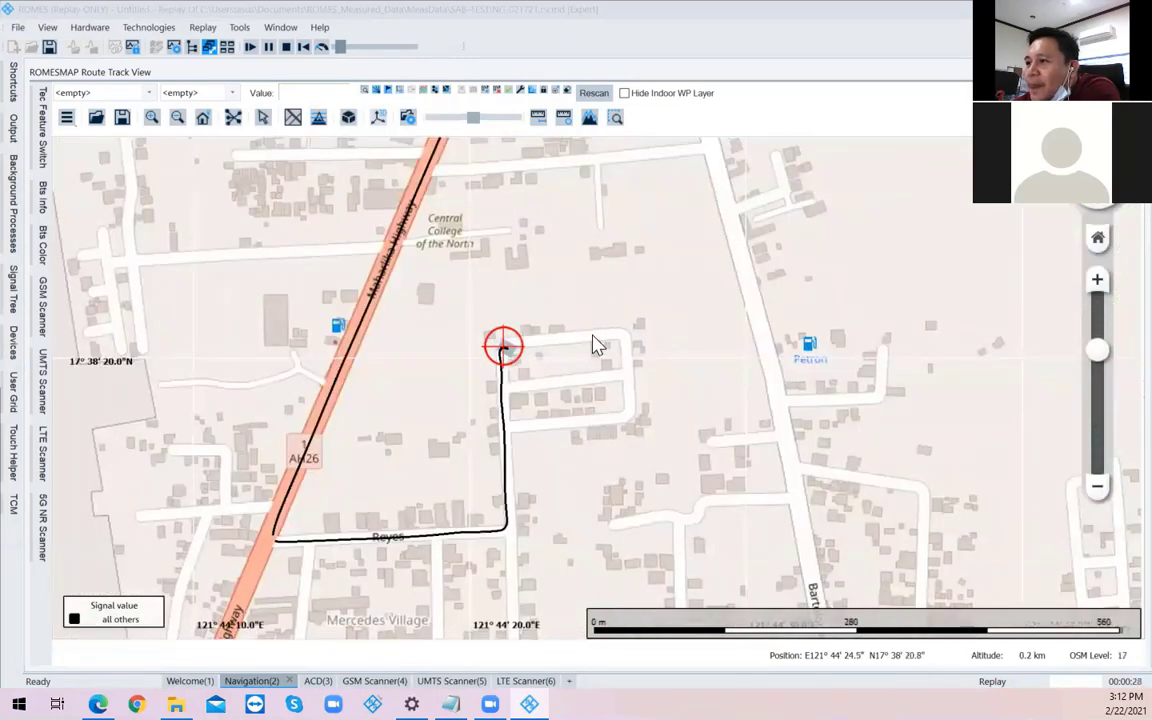
- Increase the replay speed of the running measurement
{"action": "left_click", "coordinate": [319, 28]}
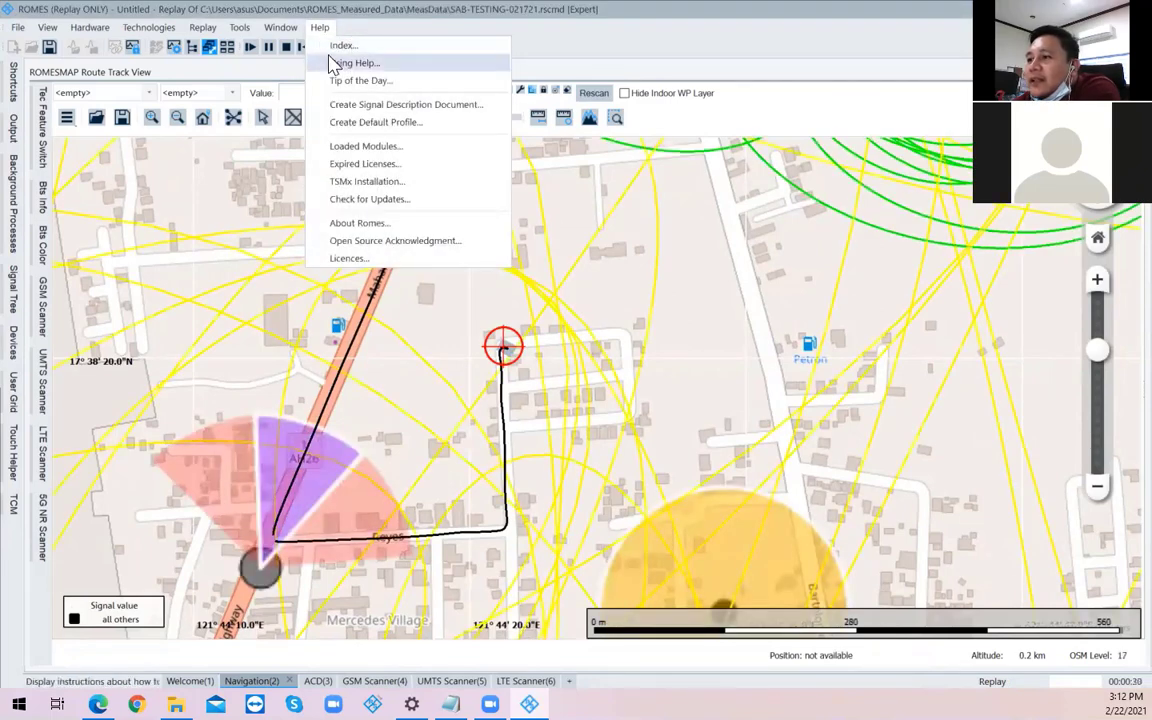
{"action": "left_click", "coordinate": [474, 40]}
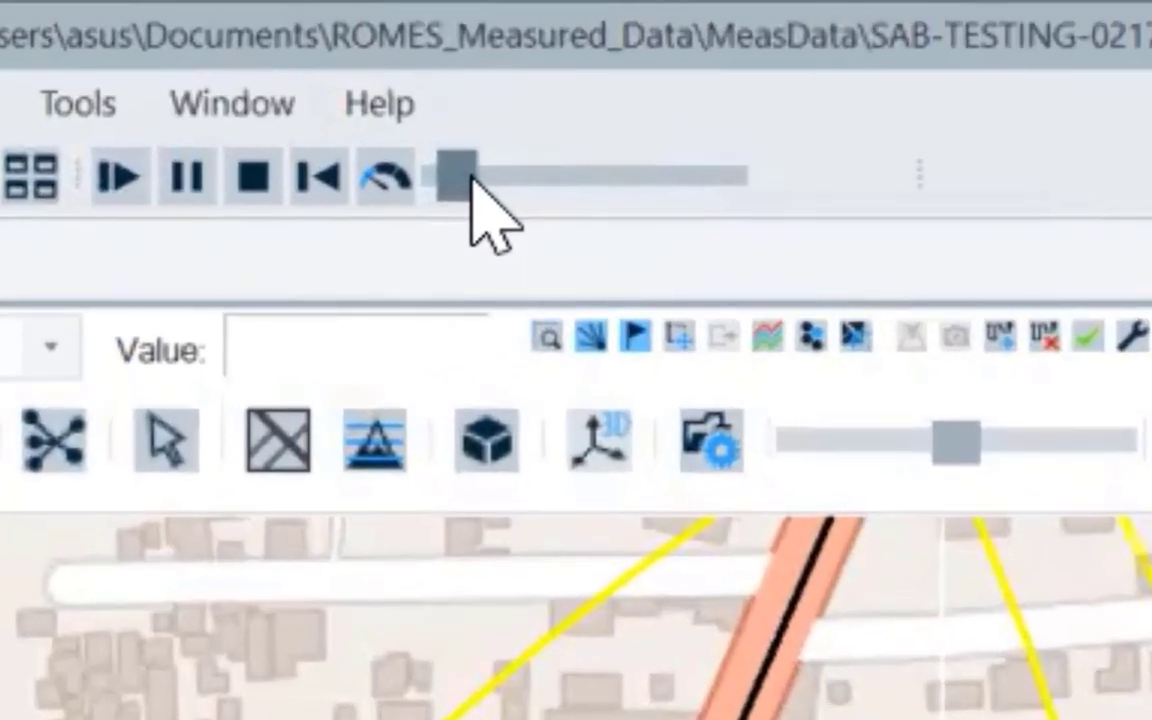
{"action": "left_click", "coordinate": [472, 178]}
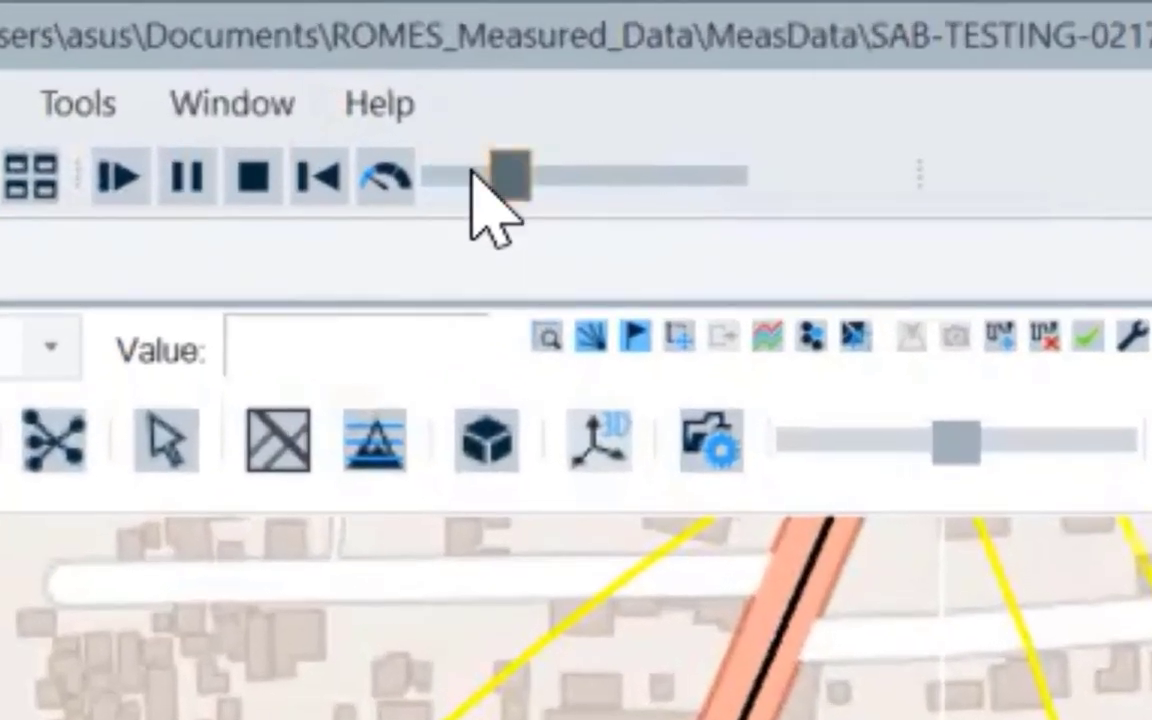
{"action": "left_click_drag", "start_coordinate": [508, 182], "coordinate": [562, 198]}
{"action": "left_click", "coordinate": [586, 182]}
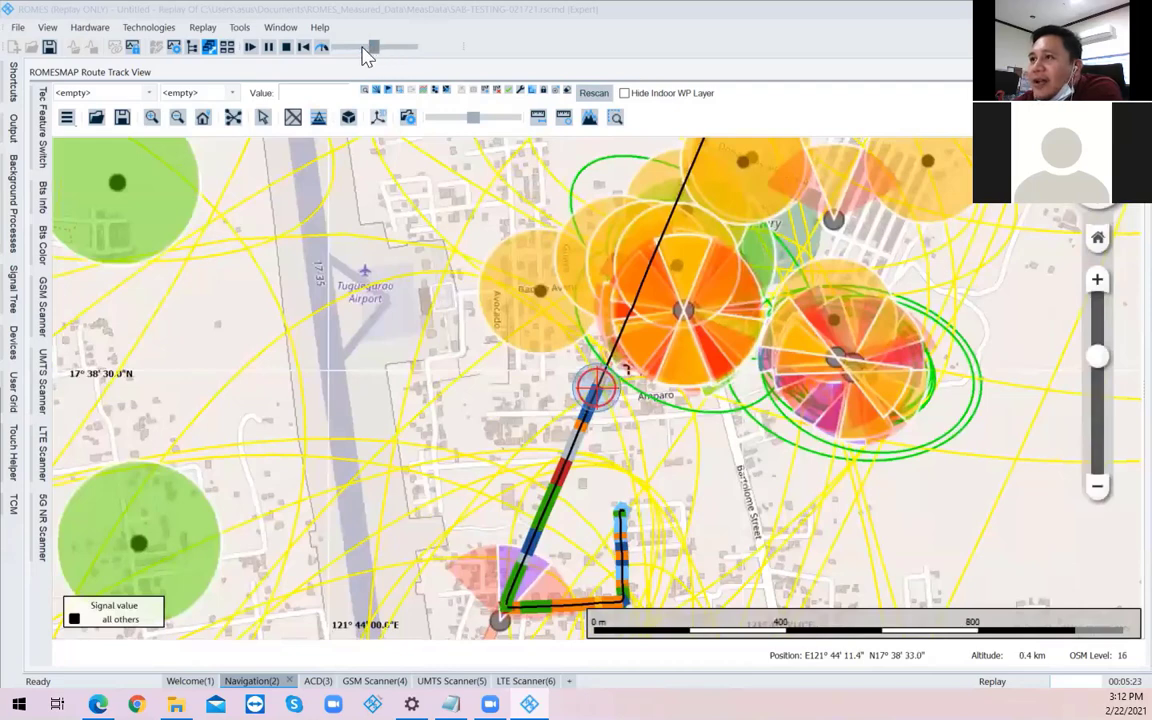
- Reduce the replay speed, pause the replay and survey the estimated base stations around Tuguegarao on the map
{"action": "left_click", "coordinate": [350, 47]}
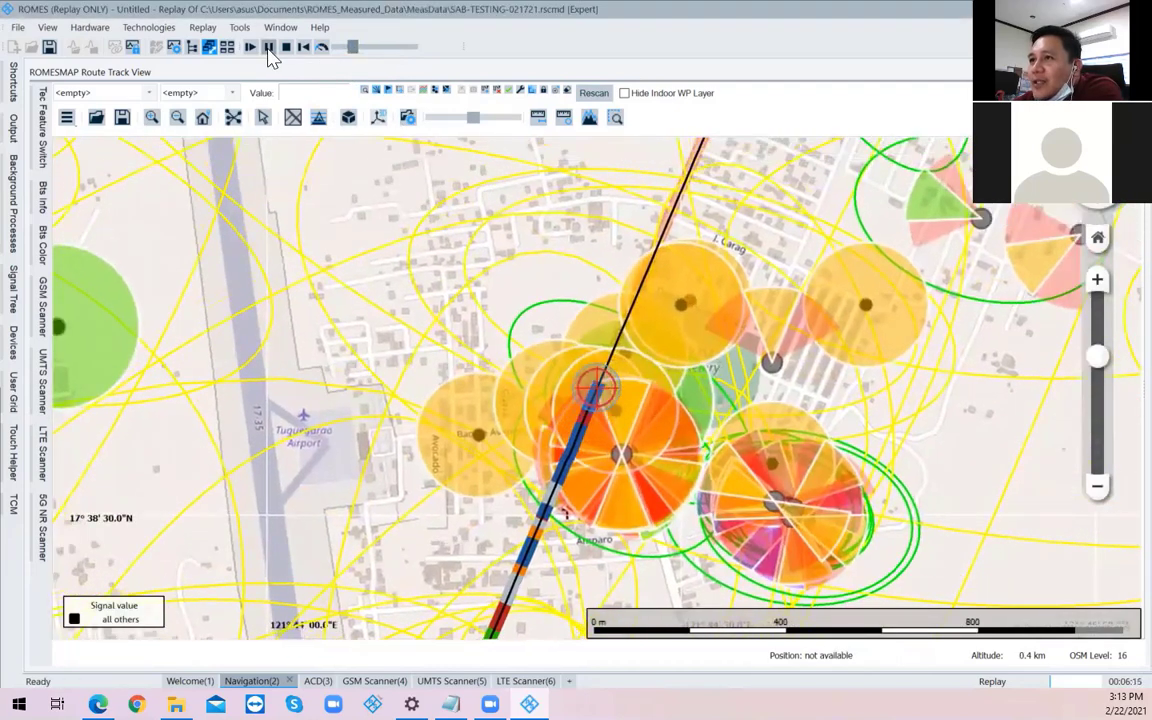
{"action": "left_click", "coordinate": [268, 47]}
{"action": "scroll", "coordinate": [665, 445], "scroll_direction": "up", "scroll_amount": 1}
{"action": "scroll", "coordinate": [665, 445], "scroll_direction": "down", "scroll_amount": 2}
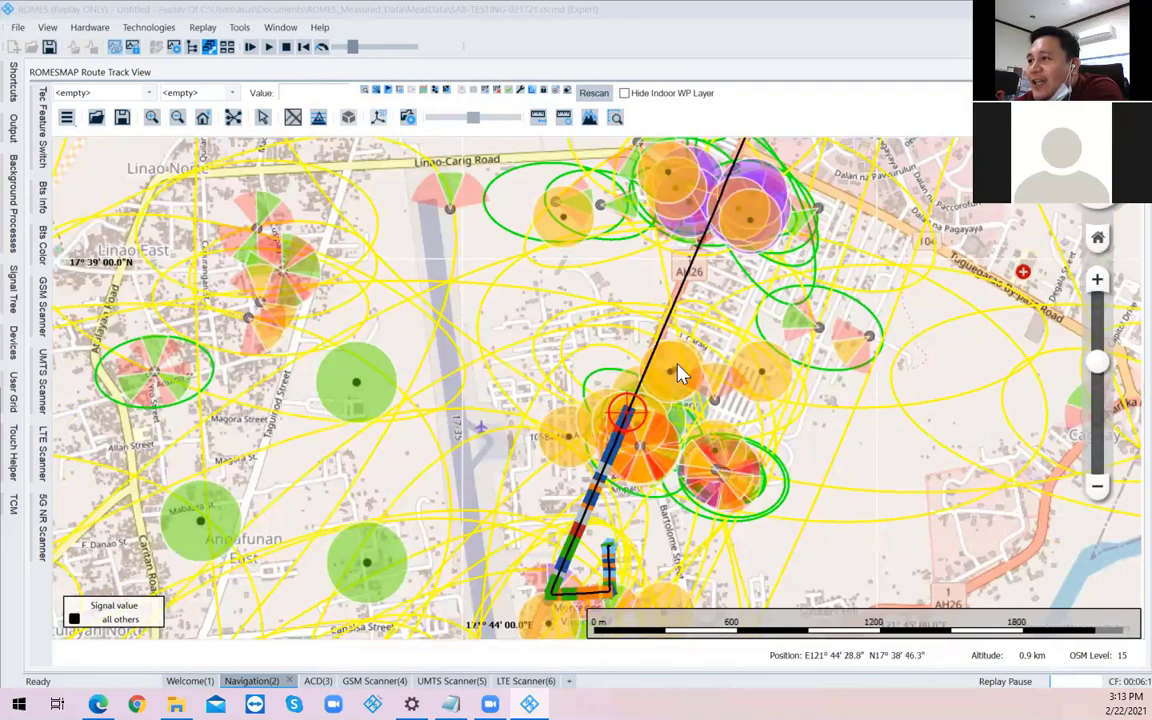
{"action": "scroll", "coordinate": [679, 373], "scroll_direction": "down", "scroll_amount": 1}
{"action": "scroll", "coordinate": [679, 373], "scroll_direction": "down", "scroll_amount": 2}
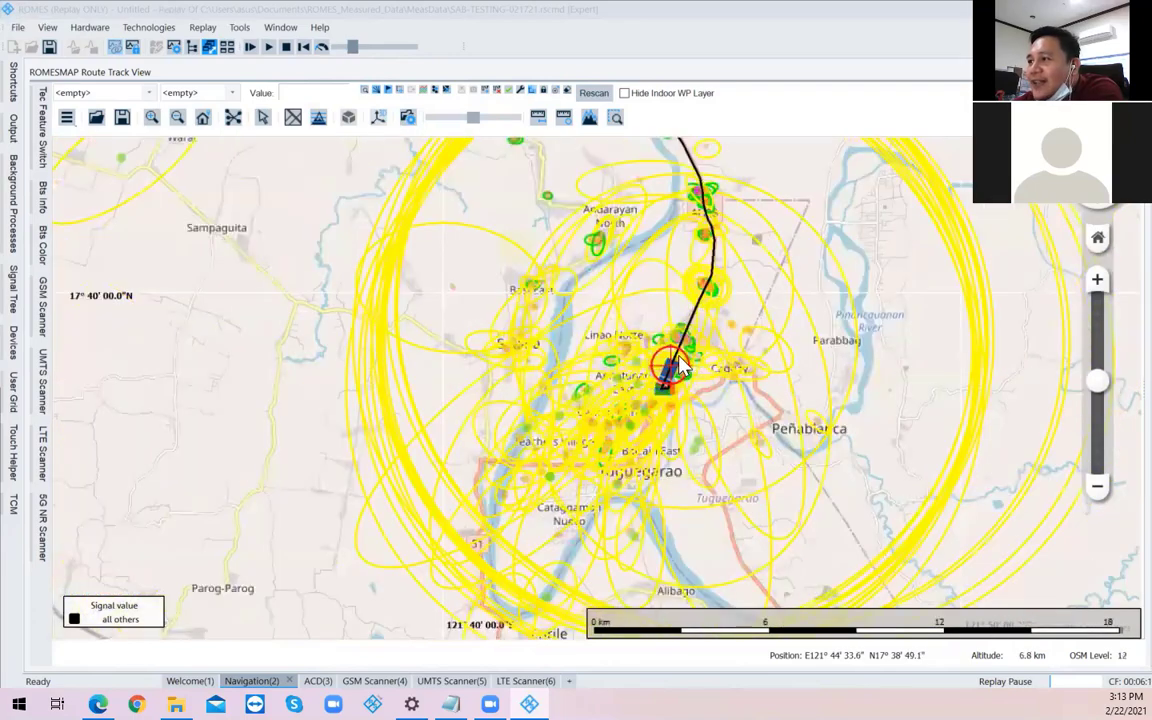
{"action": "scroll", "coordinate": [679, 373], "scroll_direction": "down", "scroll_amount": 2}
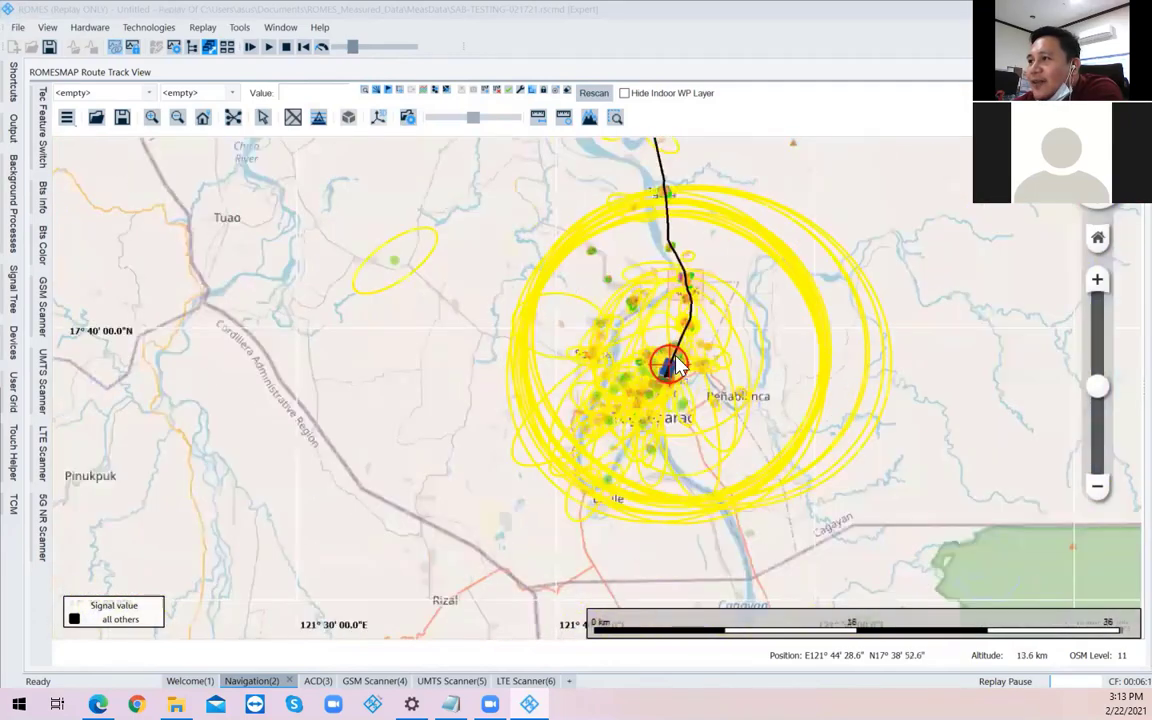
- Raise the replay speed, resume the replay and follow the position marker north along the route
{"action": "left_click_drag", "start_coordinate": [358, 40], "coordinate": [394, 52]}
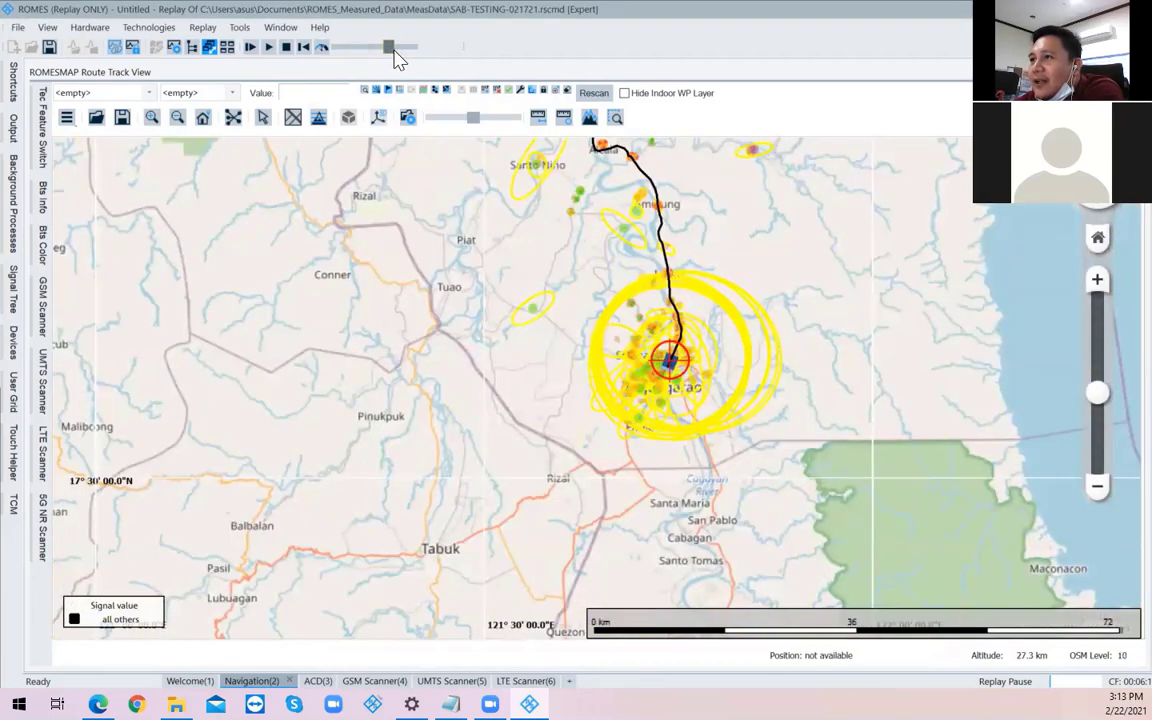
{"action": "left_click", "coordinate": [250, 47]}
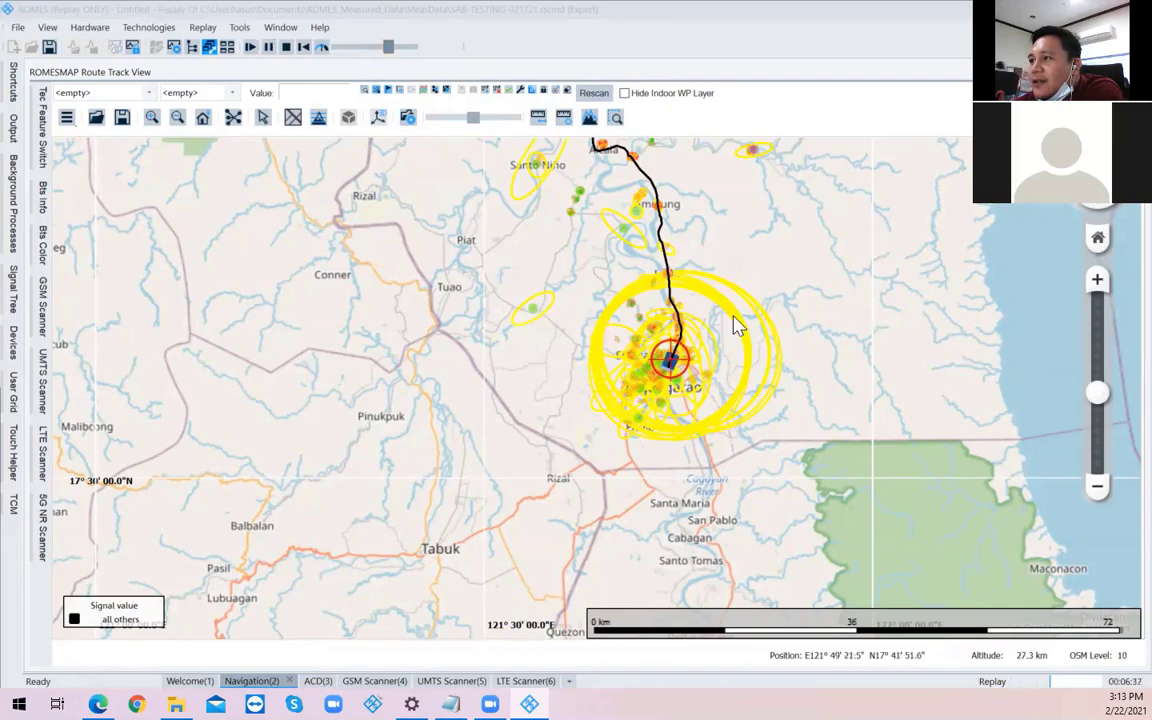
{"action": "scroll", "coordinate": [743, 275], "scroll_direction": "up", "scroll_amount": 1}
{"action": "scroll", "coordinate": [563, 417], "scroll_direction": "up", "scroll_amount": 2}
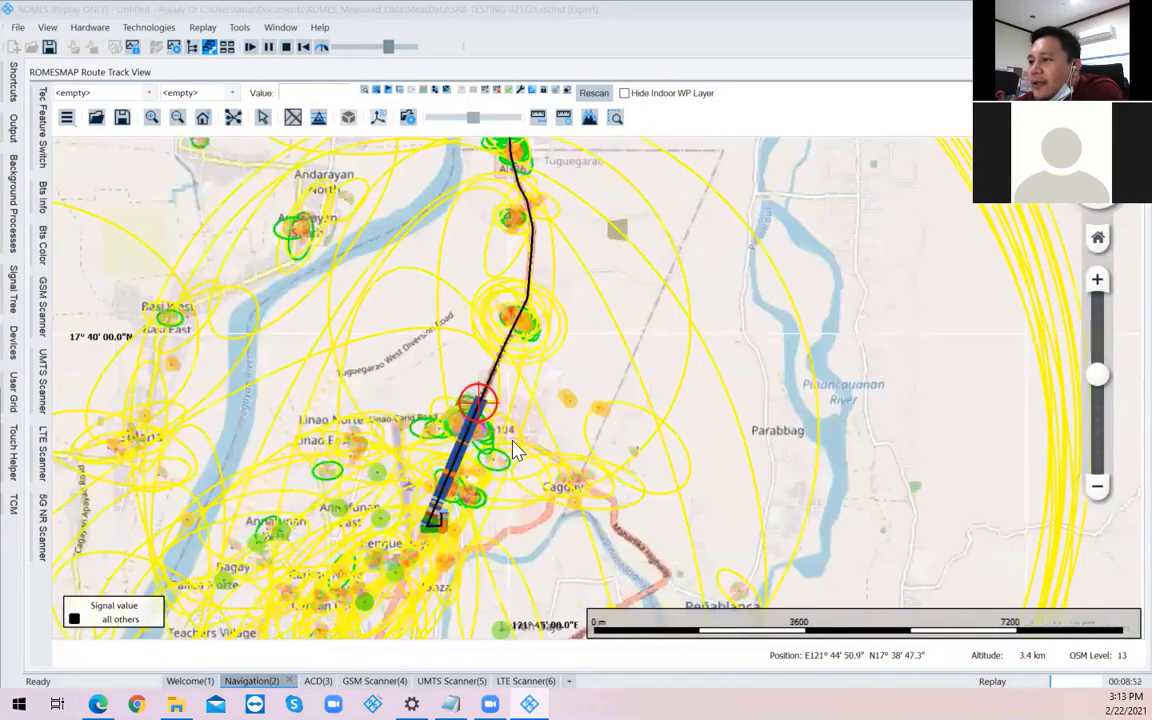
{"action": "scroll", "coordinate": [491, 401], "scroll_direction": "up", "scroll_amount": 2}
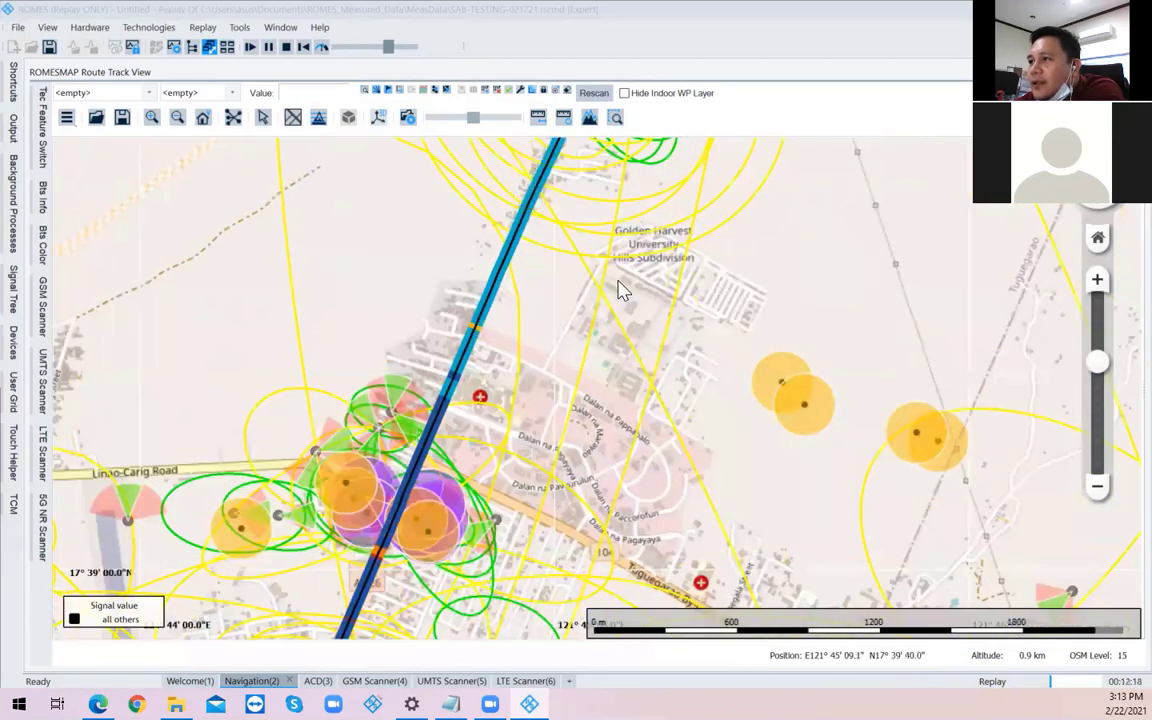
{"action": "scroll", "coordinate": [662, 350], "scroll_direction": "down", "scroll_amount": 1}
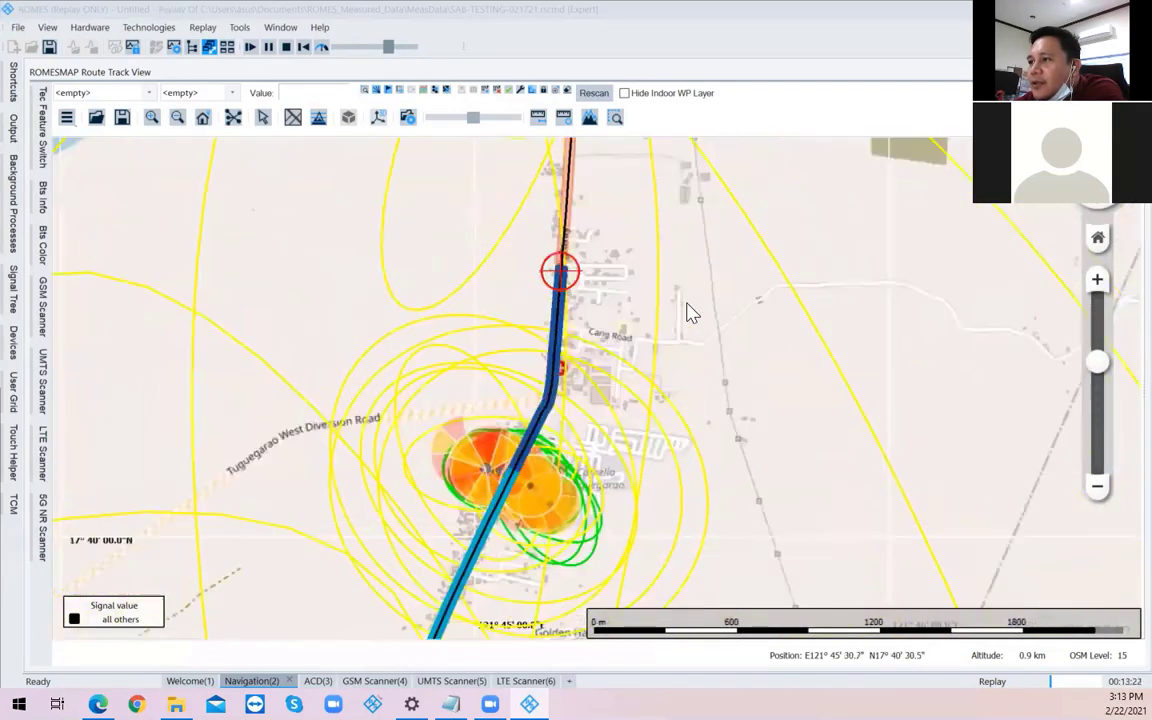
- Examine the base station sectors near the route's start around Mercedes Village in detail
{"action": "scroll", "coordinate": [688, 293], "scroll_direction": "down", "scroll_amount": 1}
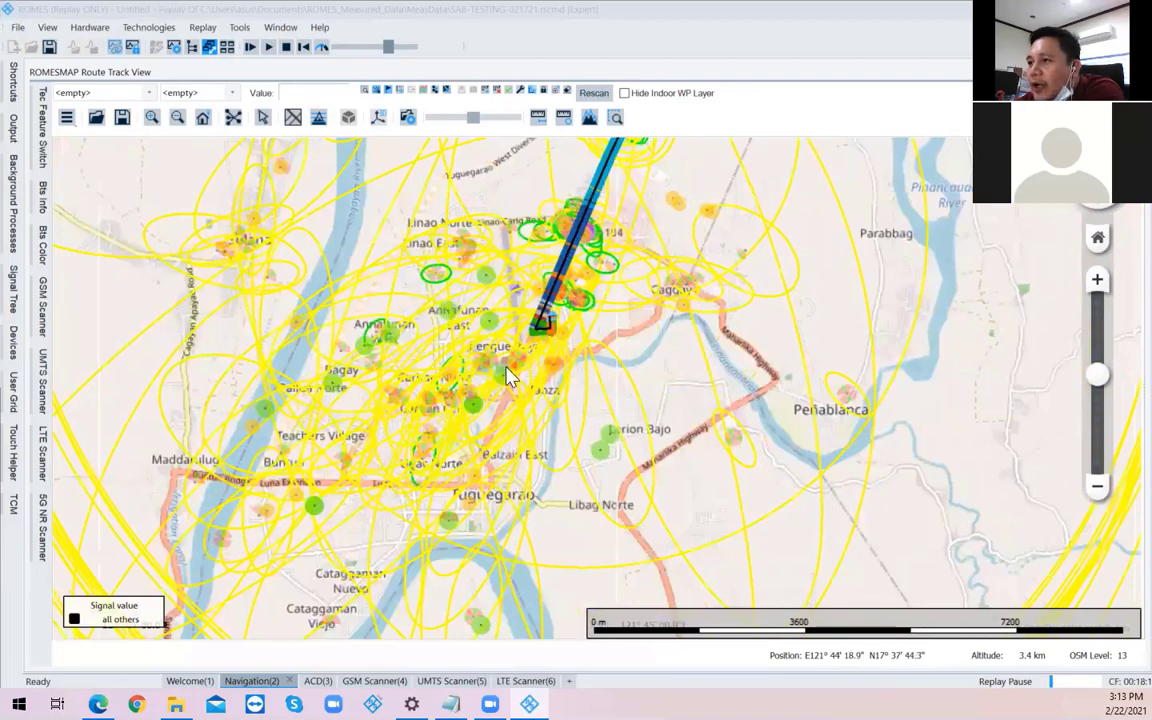
{"action": "scroll", "coordinate": [552, 480], "scroll_direction": "up", "scroll_amount": 3}
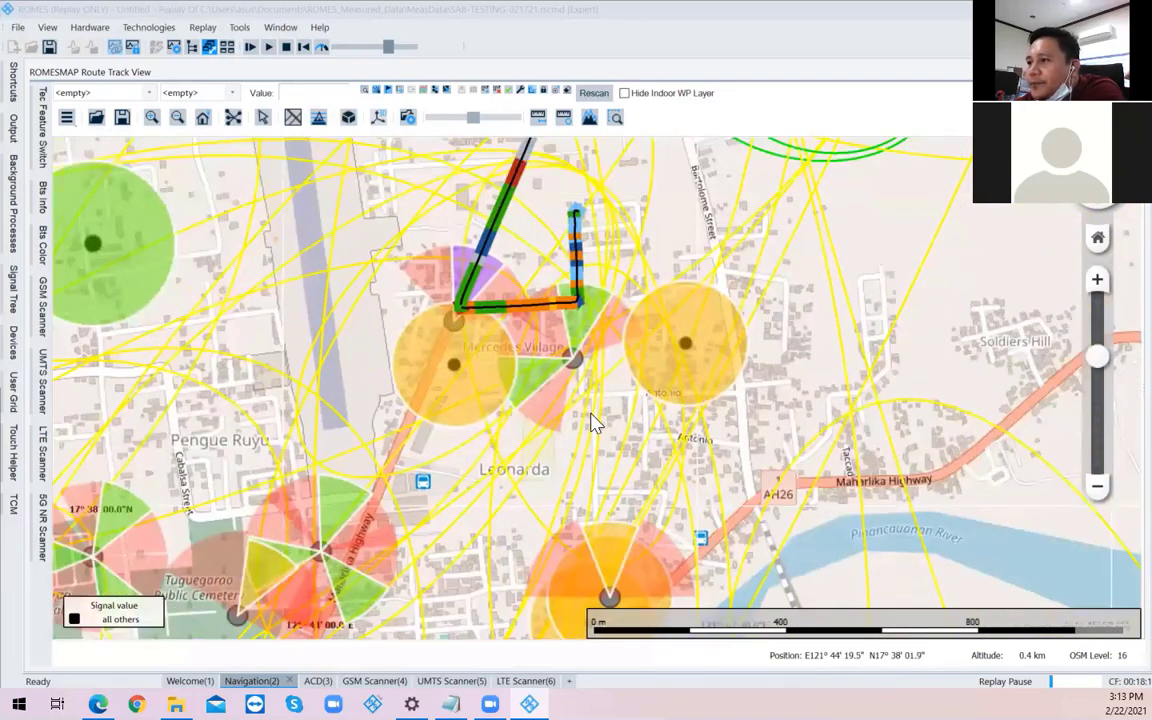
{"action": "scroll", "coordinate": [590, 414], "scroll_direction": "up", "scroll_amount": 2}
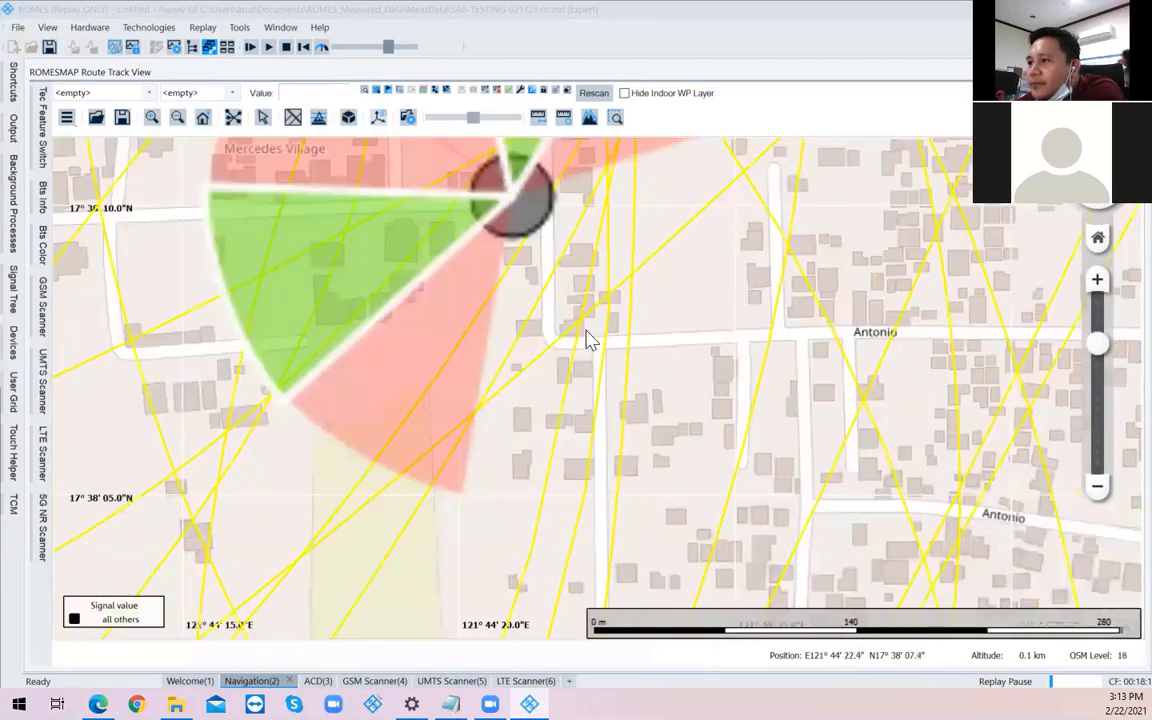
{"action": "scroll", "coordinate": [589, 340], "scroll_direction": "down", "scroll_amount": 1}
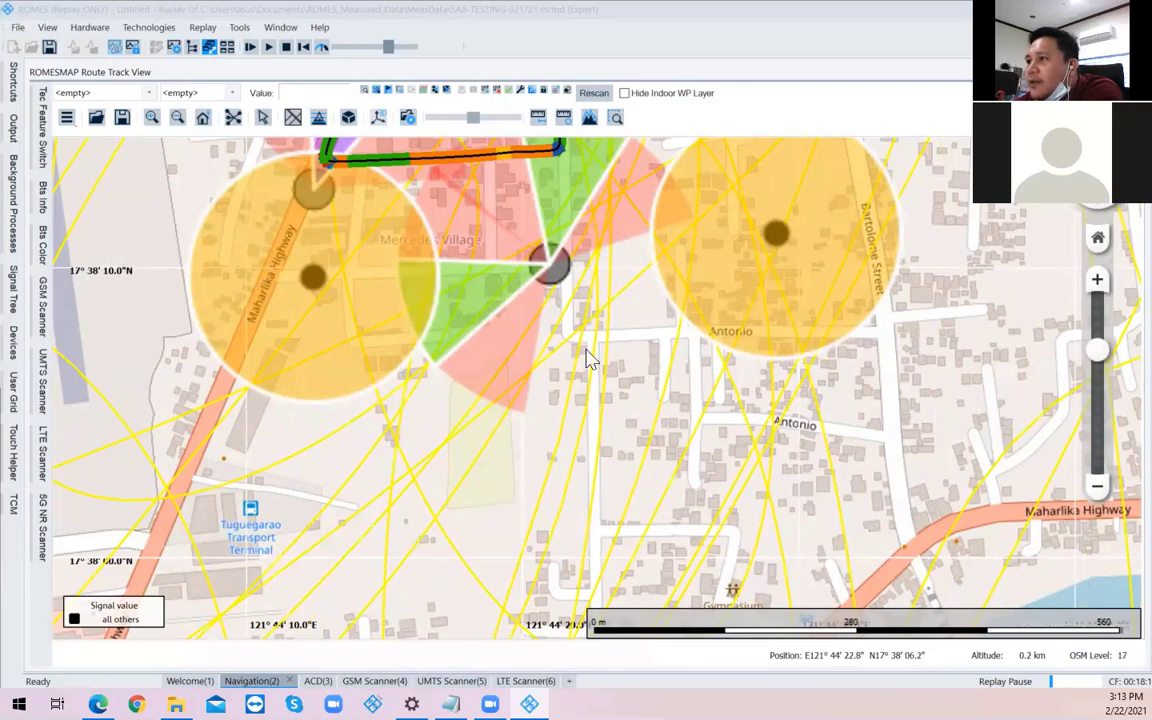
- Display the Tec Feature Switch bar for the route map and keep it pinned open
{"action": "scroll", "coordinate": [550, 219], "scroll_direction": "down", "scroll_amount": 1}
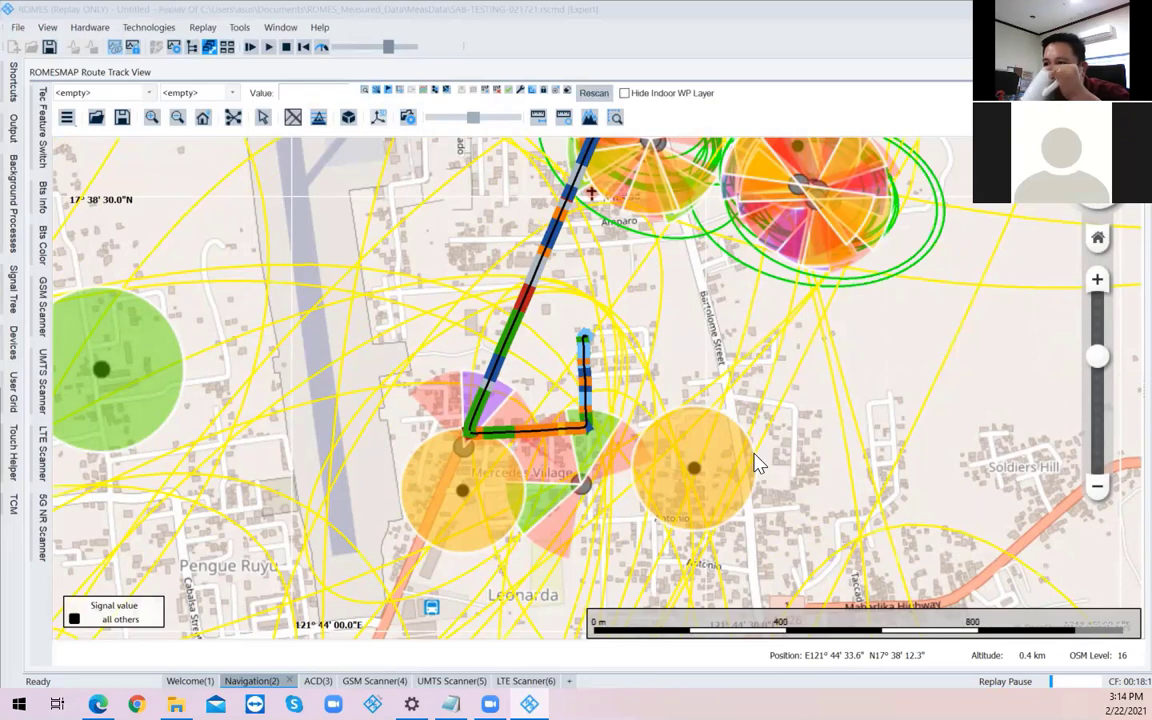
{"action": "right_click", "coordinate": [636, 385]}
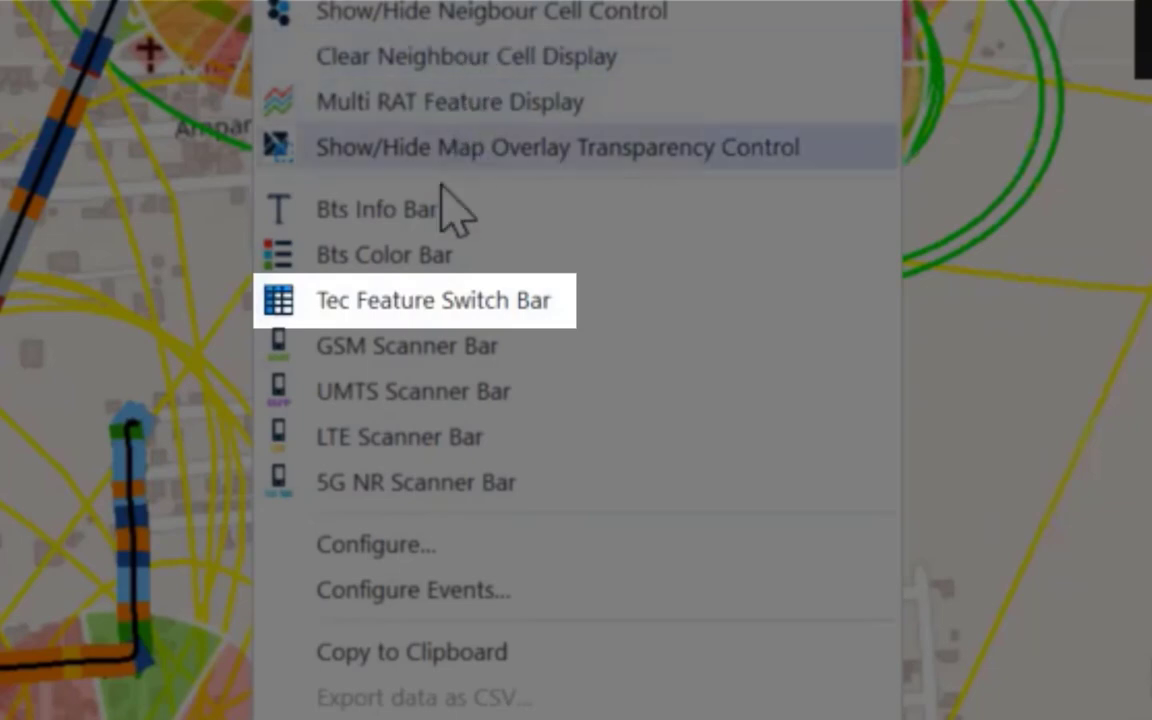
{"action": "left_click", "coordinate": [408, 312]}
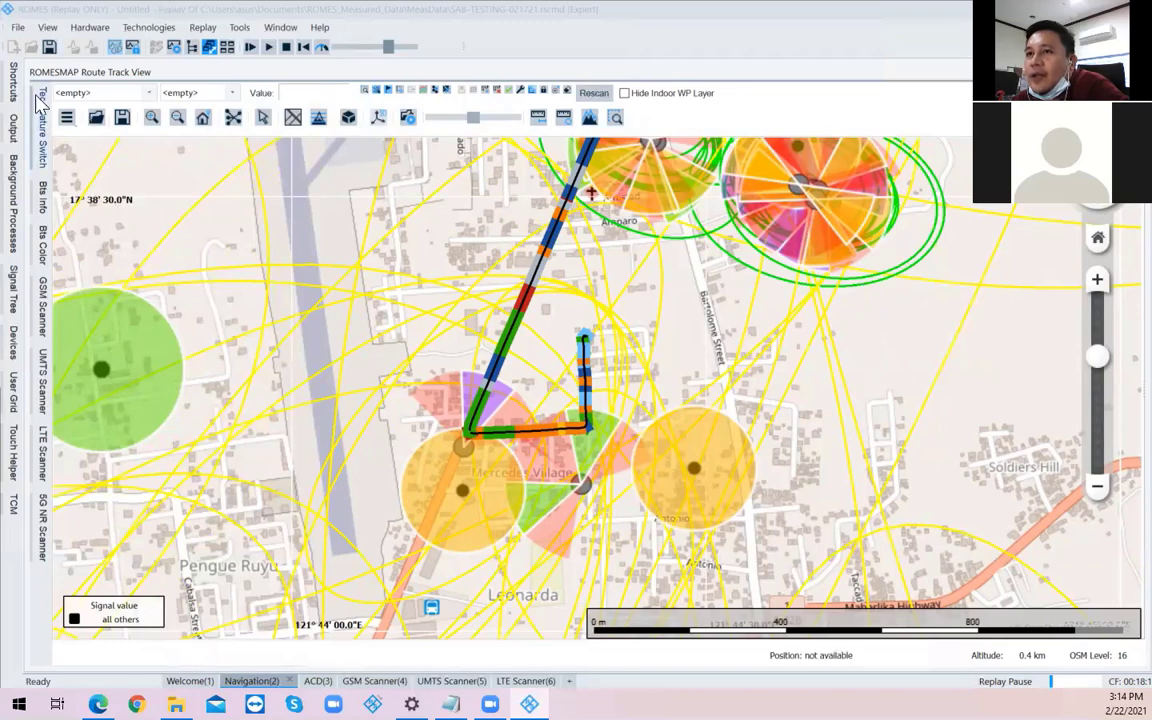
{"action": "mouse_move", "coordinate": [45, 215]}
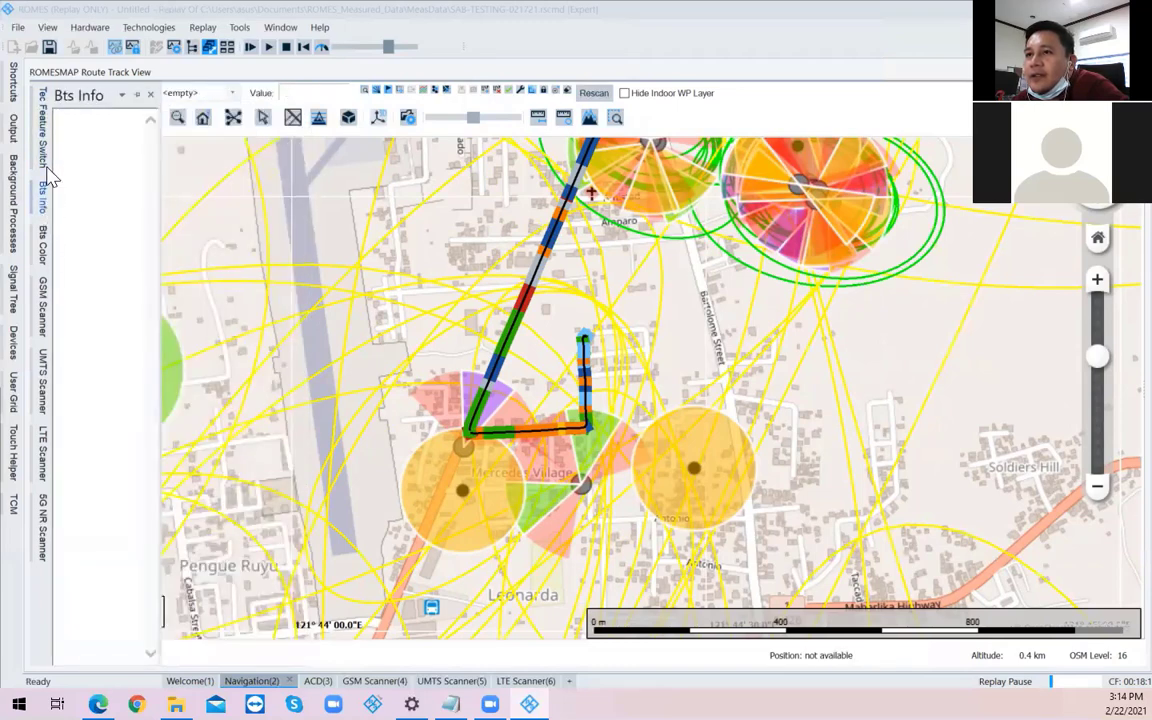
{"action": "mouse_move", "coordinate": [47, 155]}
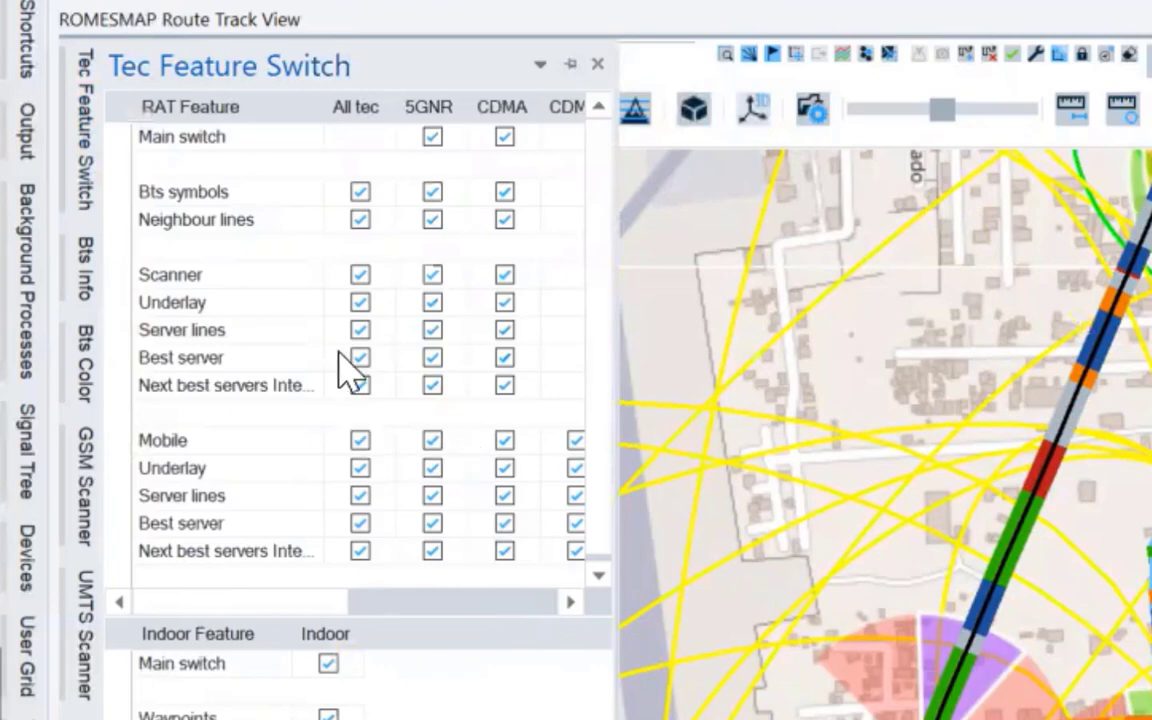
{"action": "left_click", "coordinate": [569, 66]}
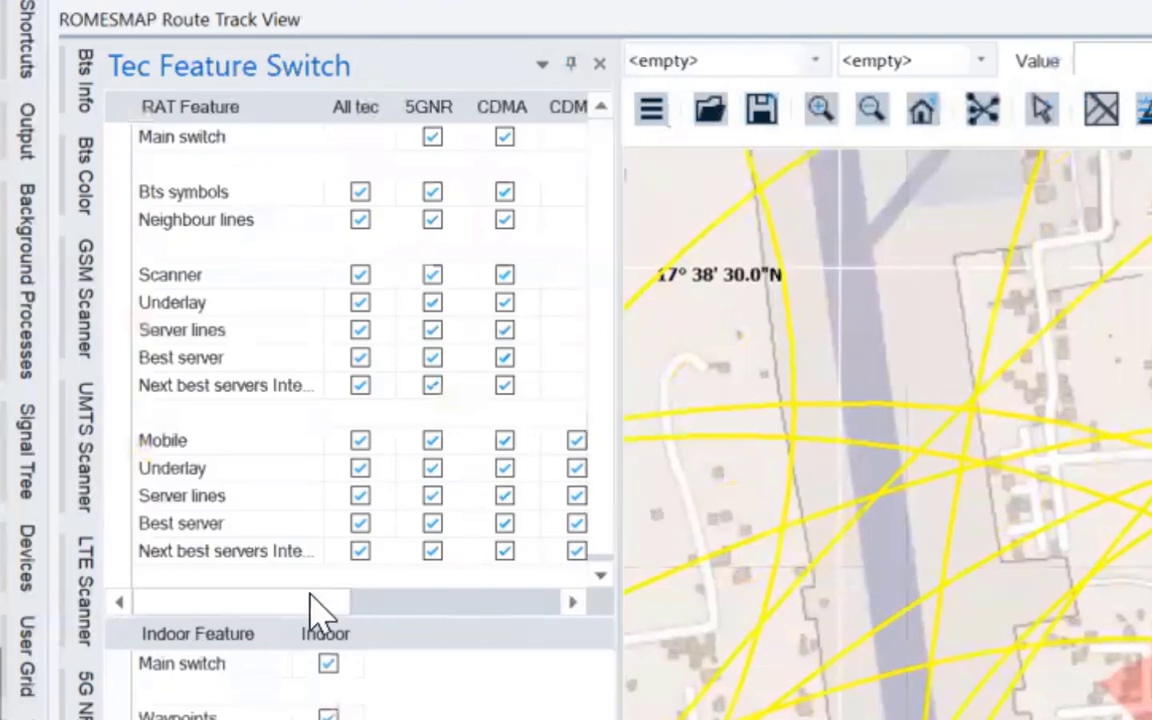
- Widen the Tec Feature Switch bar until the RAT feature columns from All tec through UMTS fit
{"action": "scroll", "coordinate": [378, 601], "scroll_direction": "right", "scroll_amount": 3}
{"action": "scroll", "coordinate": [350, 605], "scroll_direction": "right", "scroll_amount": 2}
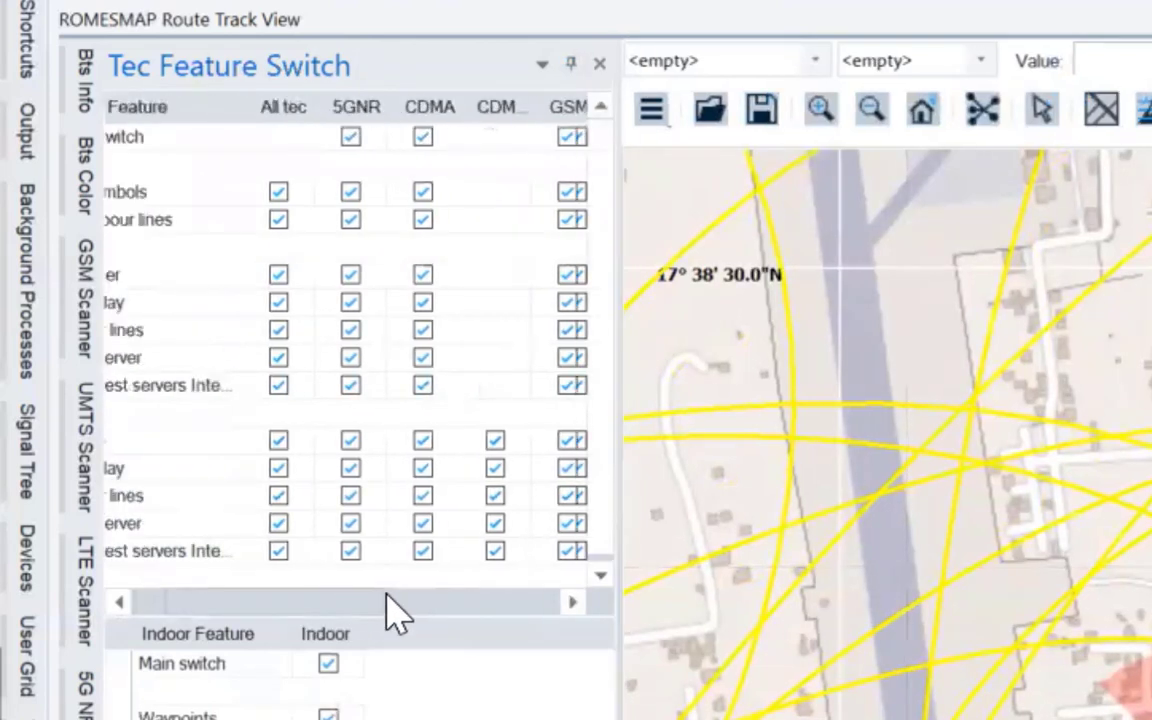
{"action": "left_click_drag", "start_coordinate": [620, 598], "coordinate": [1023, 658]}
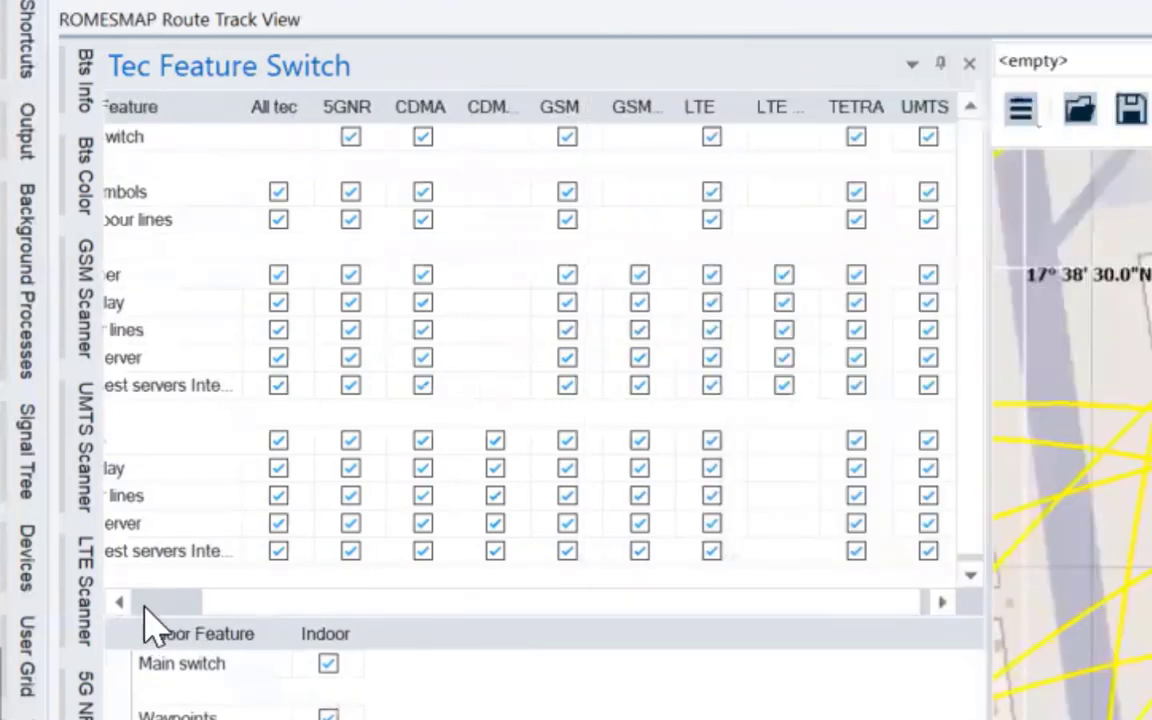
{"action": "scroll", "coordinate": [212, 607], "scroll_direction": "left", "scroll_amount": 2}
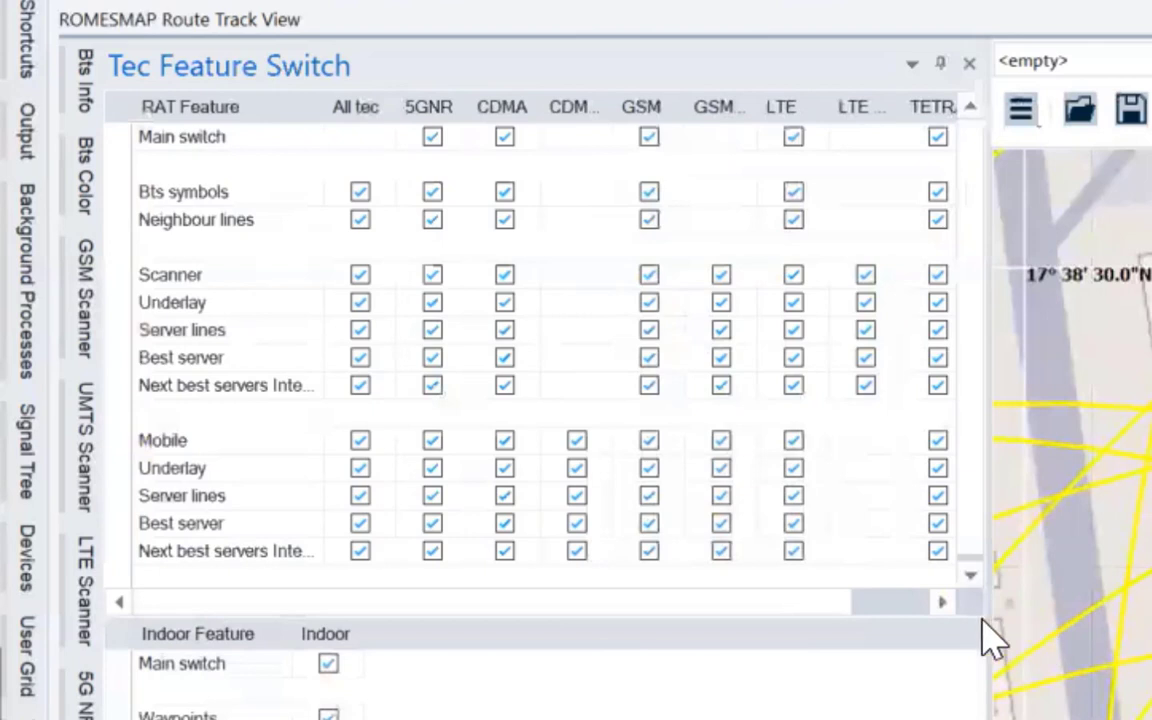
{"action": "left_click_drag", "start_coordinate": [990, 621], "coordinate": [1084, 626]}
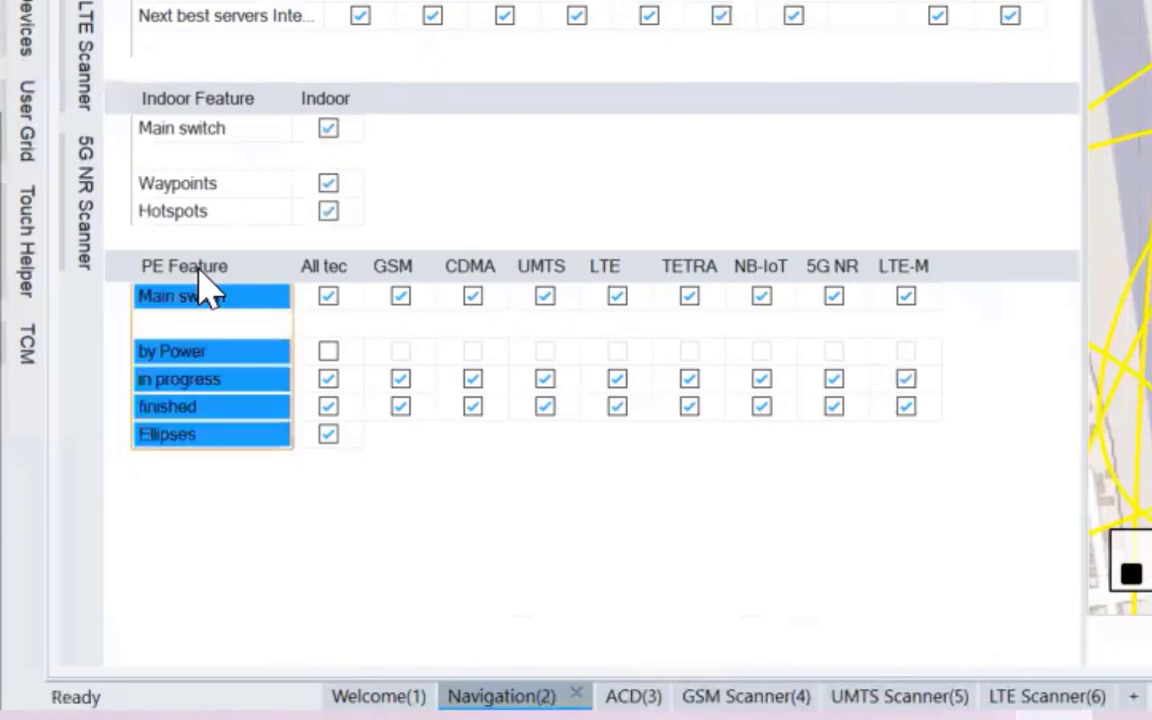
{"action": "left_click", "coordinate": [224, 297]}
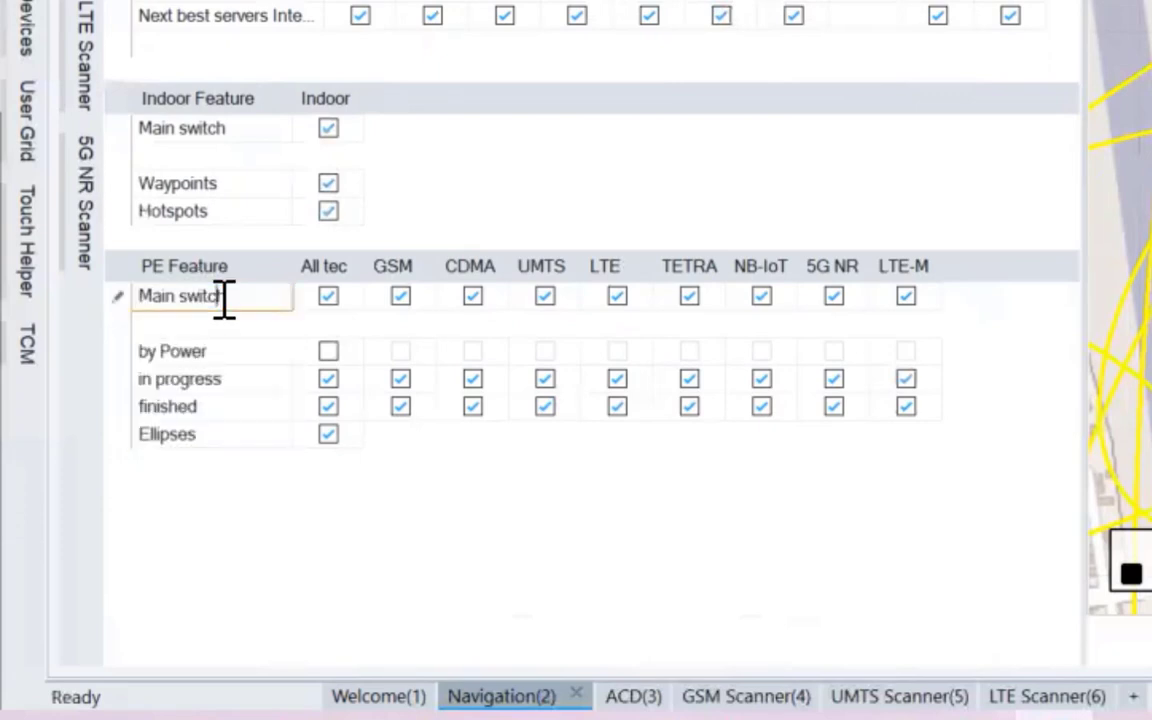
{"action": "left_click", "coordinate": [249, 273]}
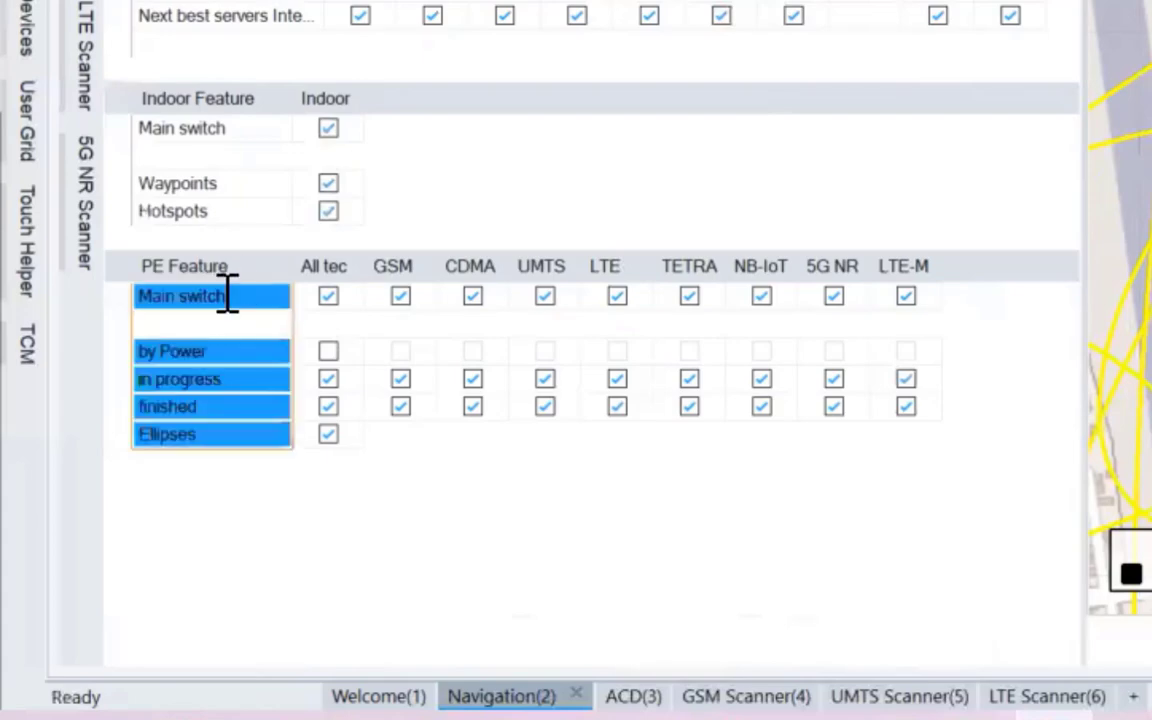
{"action": "left_click", "coordinate": [187, 298]}
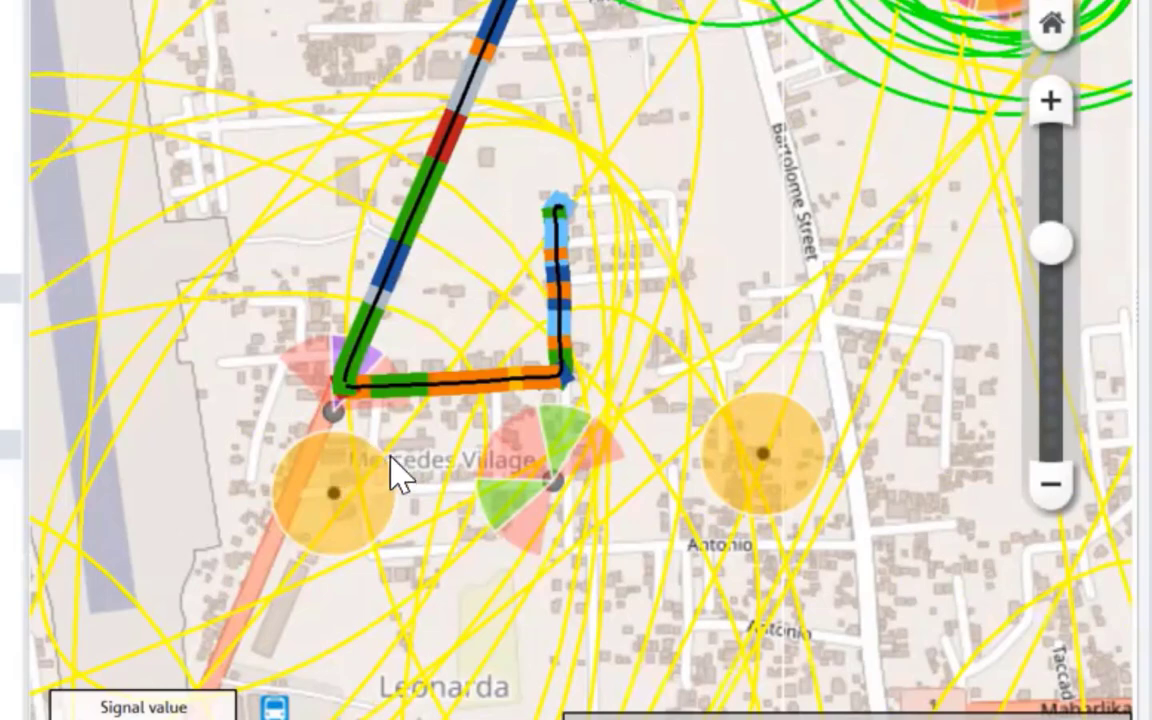
- Turn off the PE feature Ellipses for all technologies and check the base stations along the route
{"action": "left_click_drag", "start_coordinate": [430, 419], "coordinate": [472, 400]}
{"action": "left_click_drag", "start_coordinate": [450, 450], "coordinate": [410, 543]}
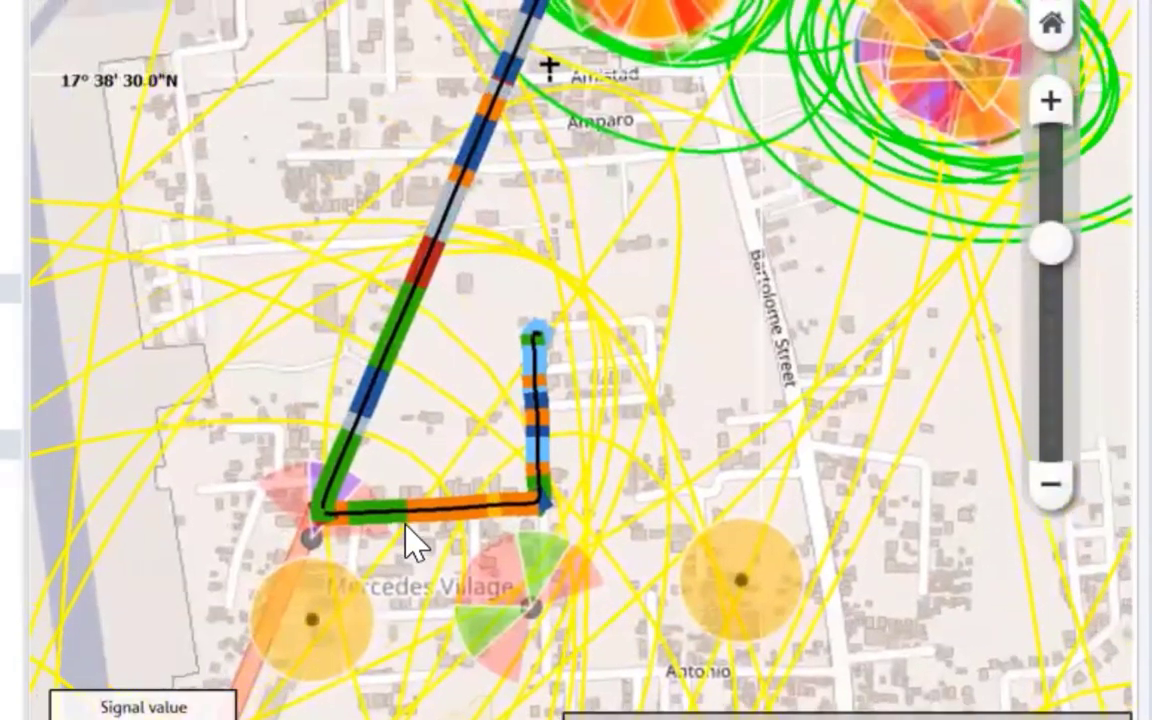
{"action": "left_click_drag", "start_coordinate": [540, 188], "coordinate": [453, 516]}
{"action": "left_click_drag", "start_coordinate": [543, 244], "coordinate": [526, 296]}
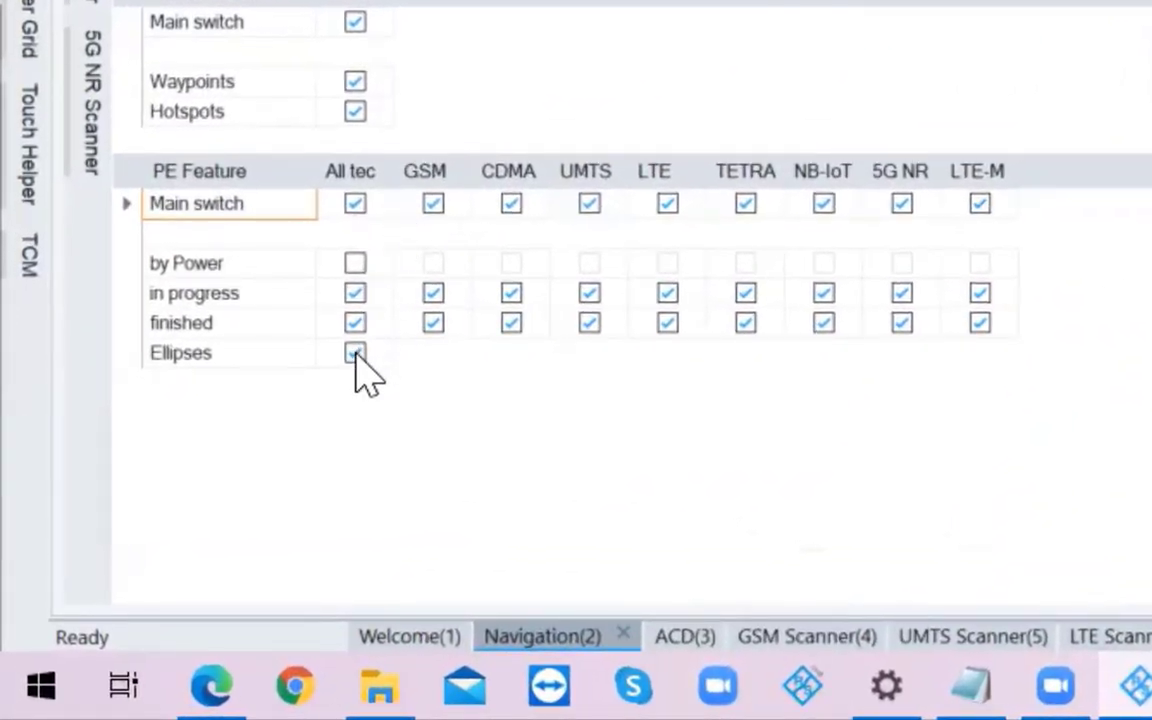
{"action": "left_click", "coordinate": [356, 355]}
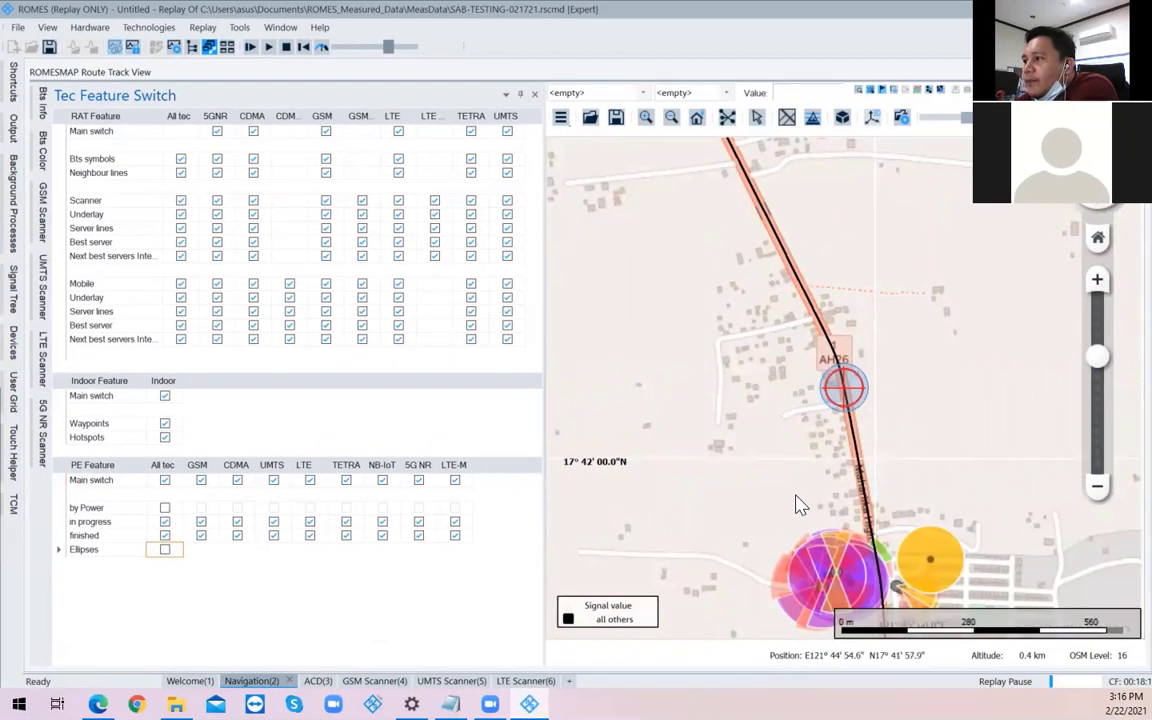
{"action": "left_click_drag", "start_coordinate": [797, 501], "coordinate": [764, 329]}
{"action": "left_click_drag", "start_coordinate": [785, 548], "coordinate": [737, 492]}
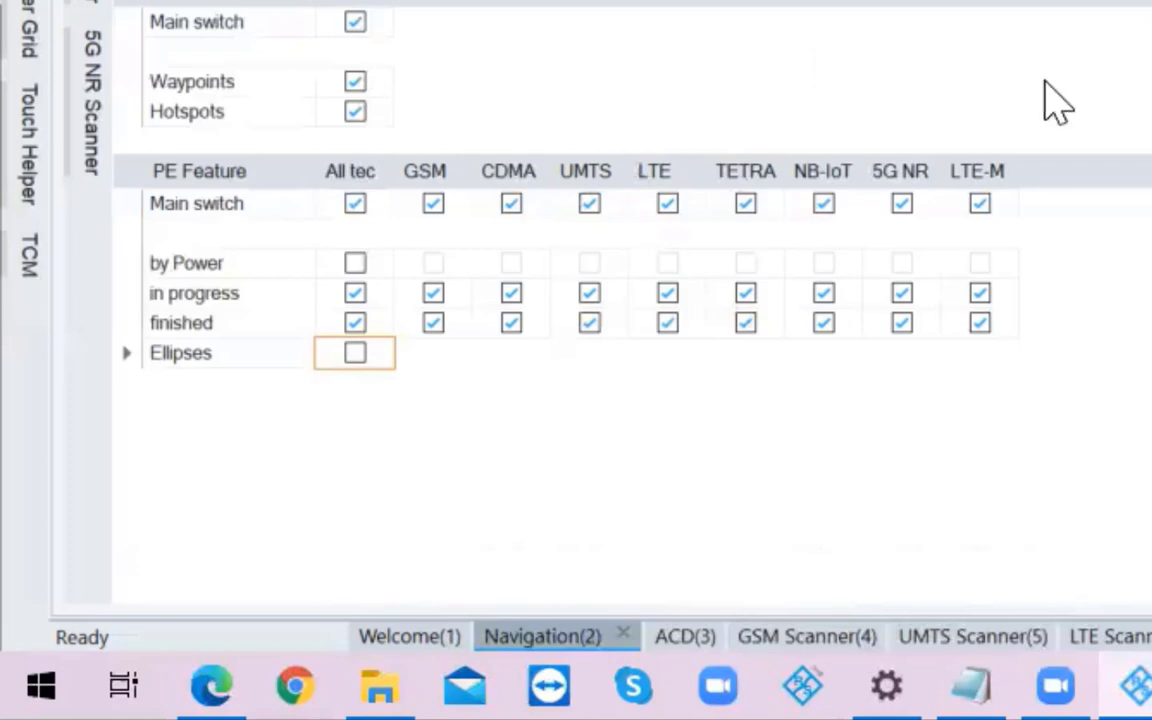
- Toggle the PE feature "in progress" for all technologies and leave it turned off
{"action": "left_click", "coordinate": [354, 293]}
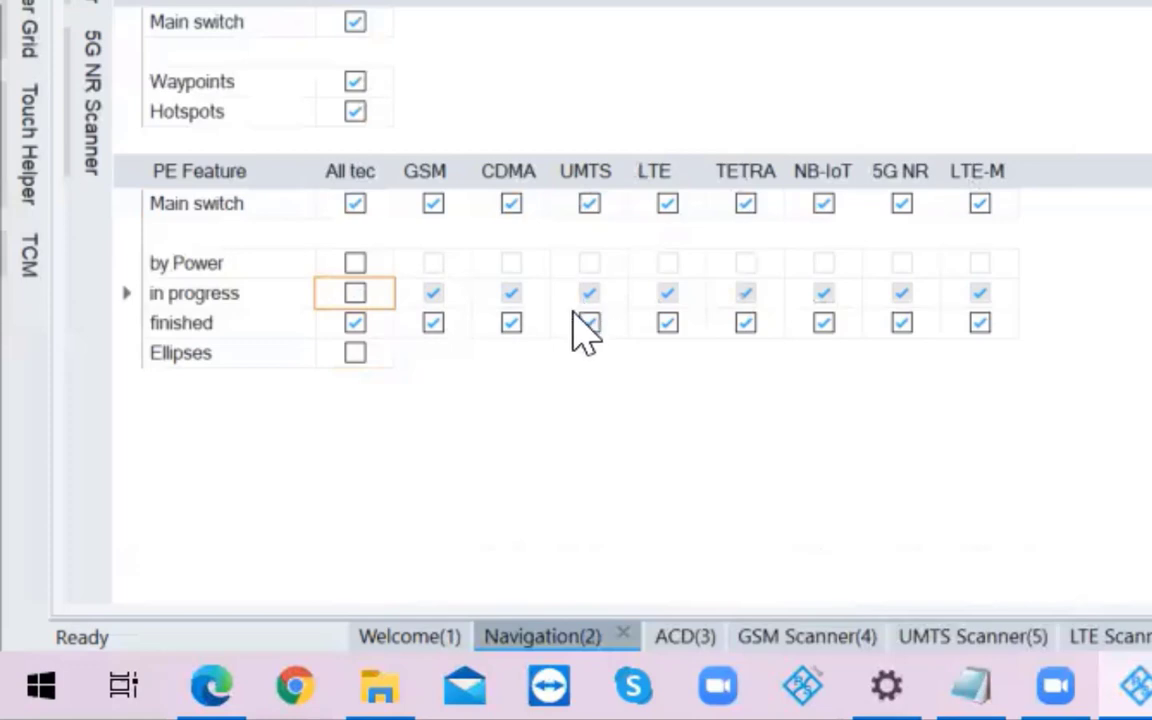
{"action": "left_click", "coordinate": [356, 294]}
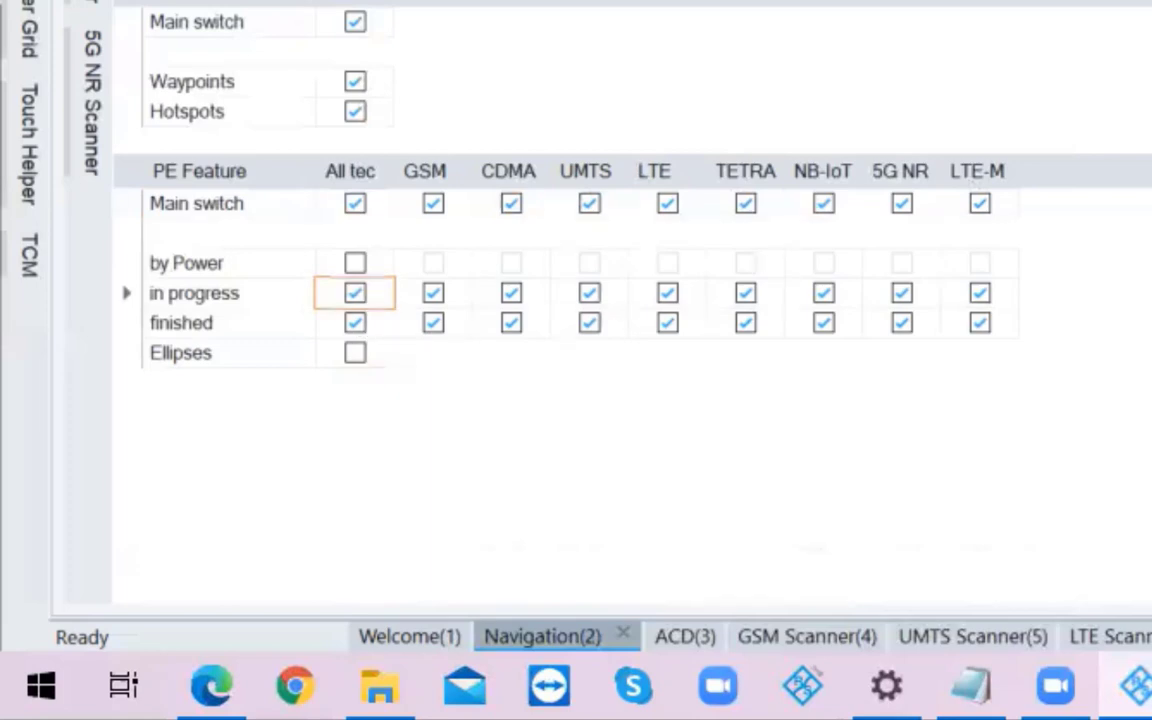
{"action": "left_click", "coordinate": [354, 293]}
{"action": "left_click", "coordinate": [355, 293]}
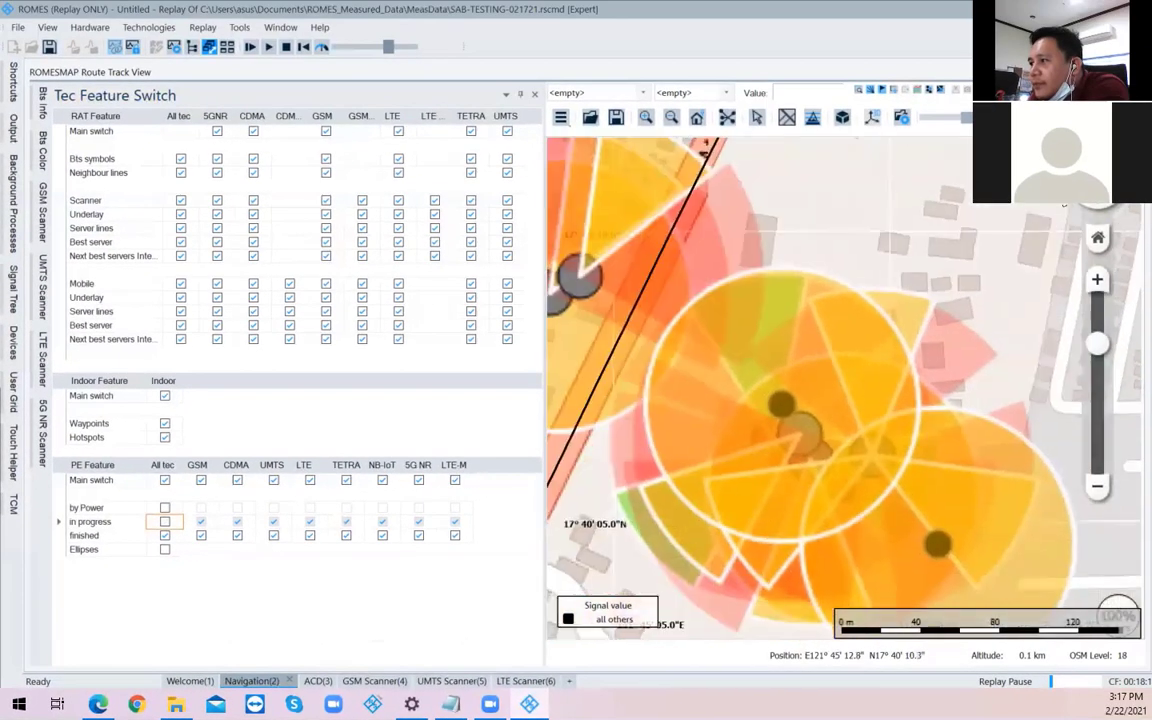
- Examine the remaining finished base station estimates along Maharlika Highway, from the northern cluster down to the site near Divine Mercy Parish
{"action": "scroll", "coordinate": [925, 325], "scroll_direction": "down", "scroll_amount": 1}
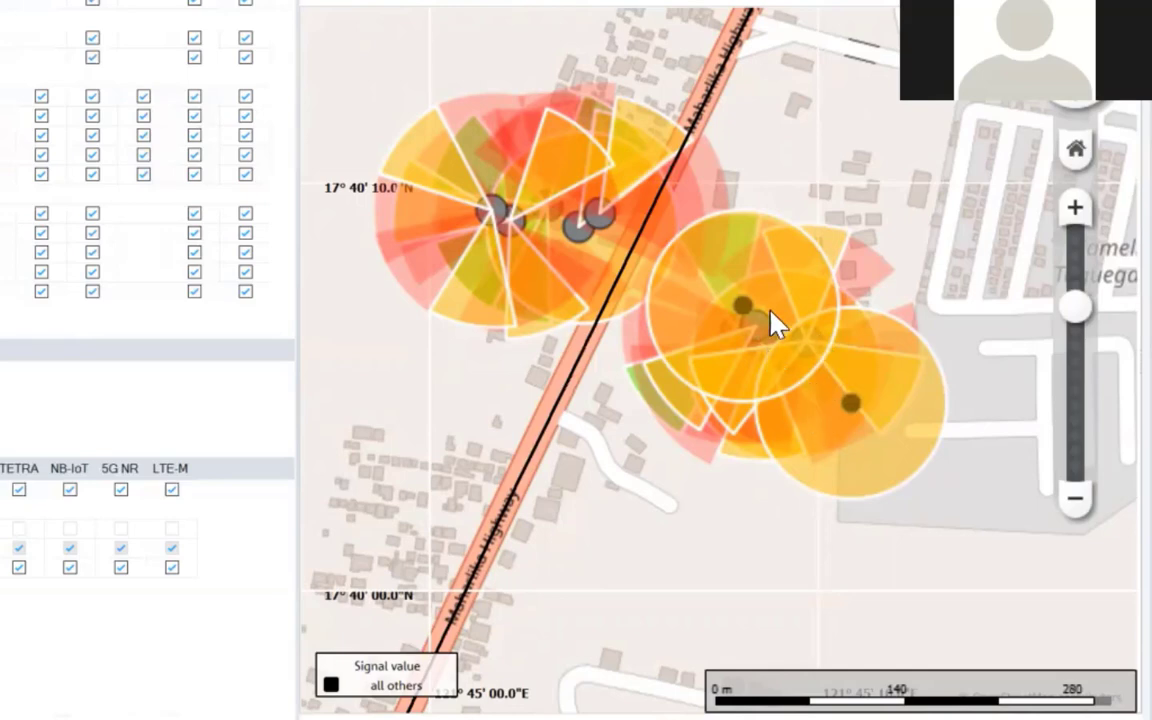
{"action": "left_click", "coordinate": [1076, 324]}
{"action": "left_click_drag", "start_coordinate": [1077, 323], "coordinate": [1076, 339]}
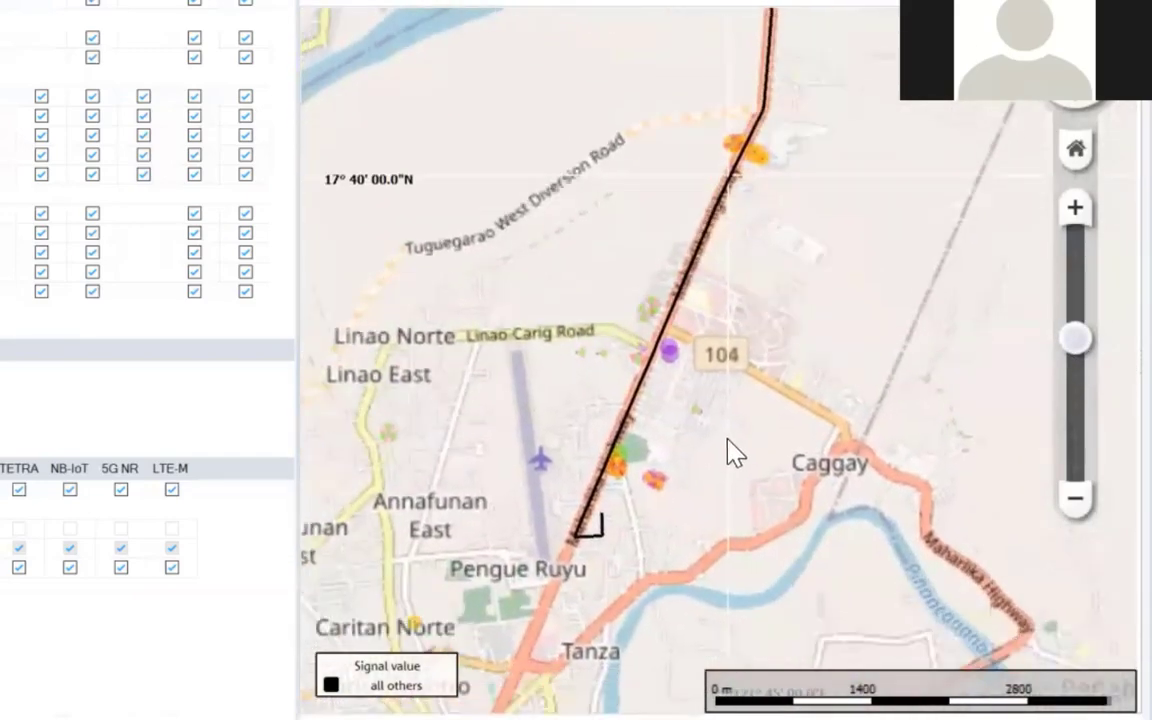
{"action": "scroll", "coordinate": [723, 429], "scroll_direction": "up", "scroll_amount": 4}
{"action": "scroll", "coordinate": [665, 425], "scroll_direction": "up", "scroll_amount": 1}
{"action": "scroll", "coordinate": [683, 380], "scroll_direction": "down", "scroll_amount": 1}
{"action": "scroll", "coordinate": [742, 258], "scroll_direction": "up", "scroll_amount": 2}
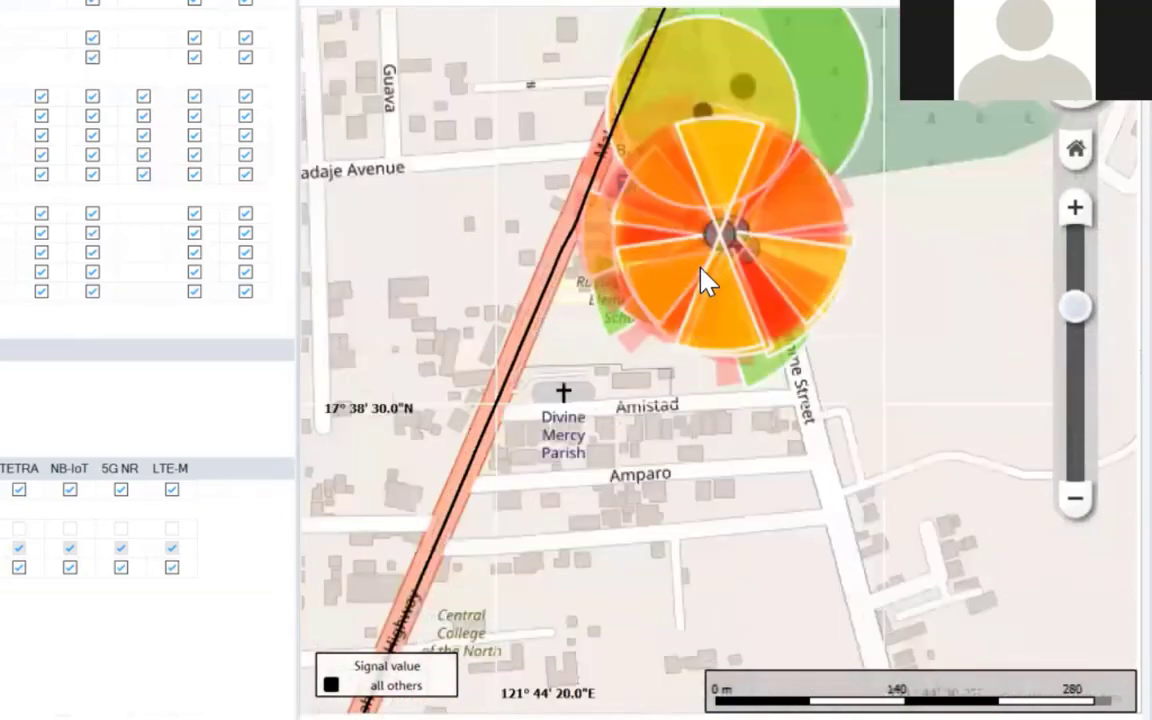
{"action": "scroll", "coordinate": [852, 224], "scroll_direction": "up", "scroll_amount": 2}
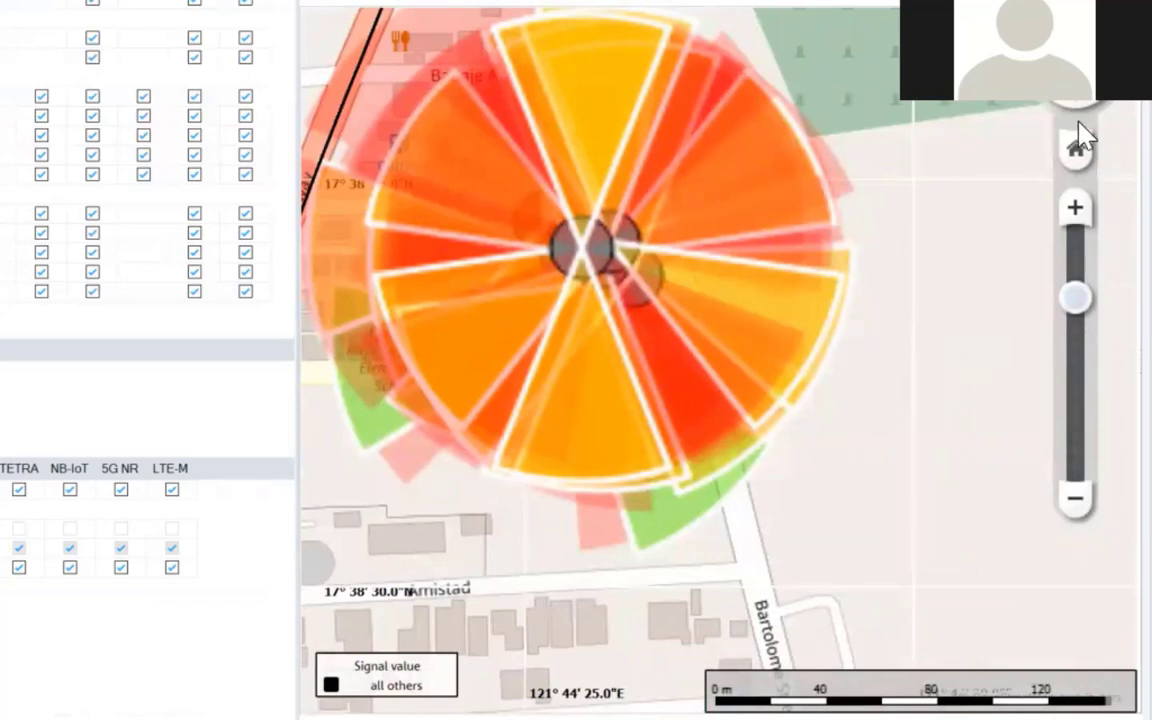
{"action": "key", "text": "Left"}
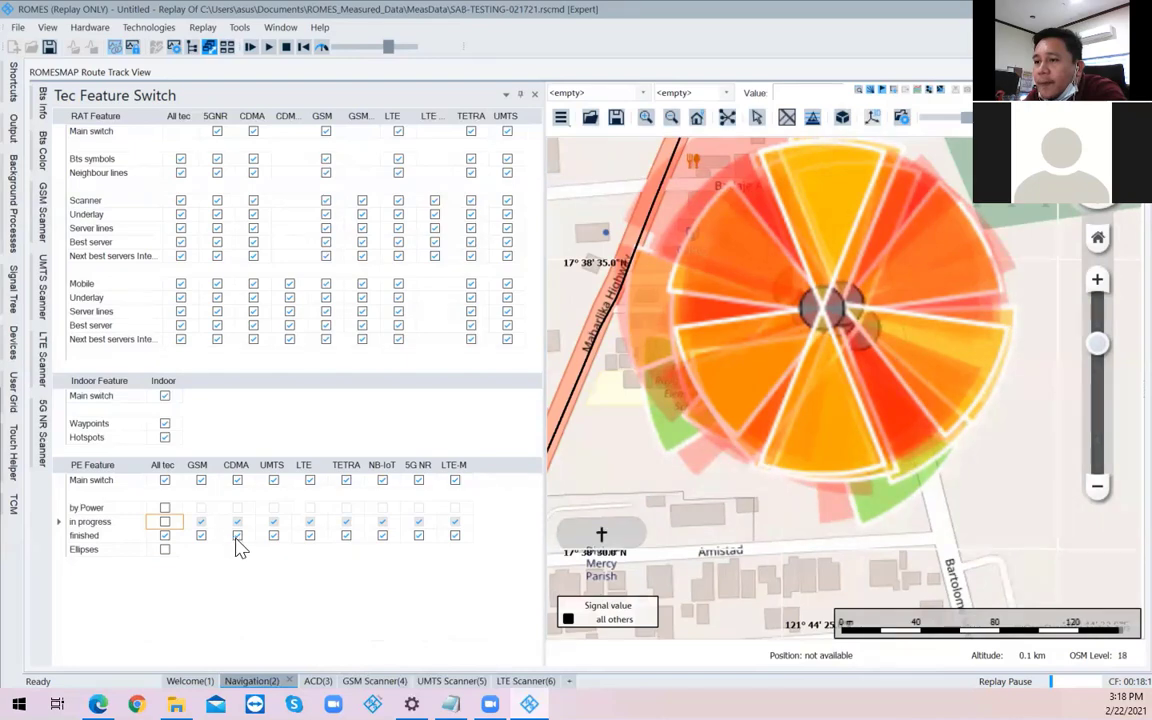
- Limit the finished PE estimates to LTE by turning off GSM, CDMA, UMTS, TETRA, NB-IoT, 5G NR and LTE-M
{"action": "left_click", "coordinate": [201, 535]}
{"action": "left_click", "coordinate": [237, 535]}
{"action": "left_click", "coordinate": [273, 535]}
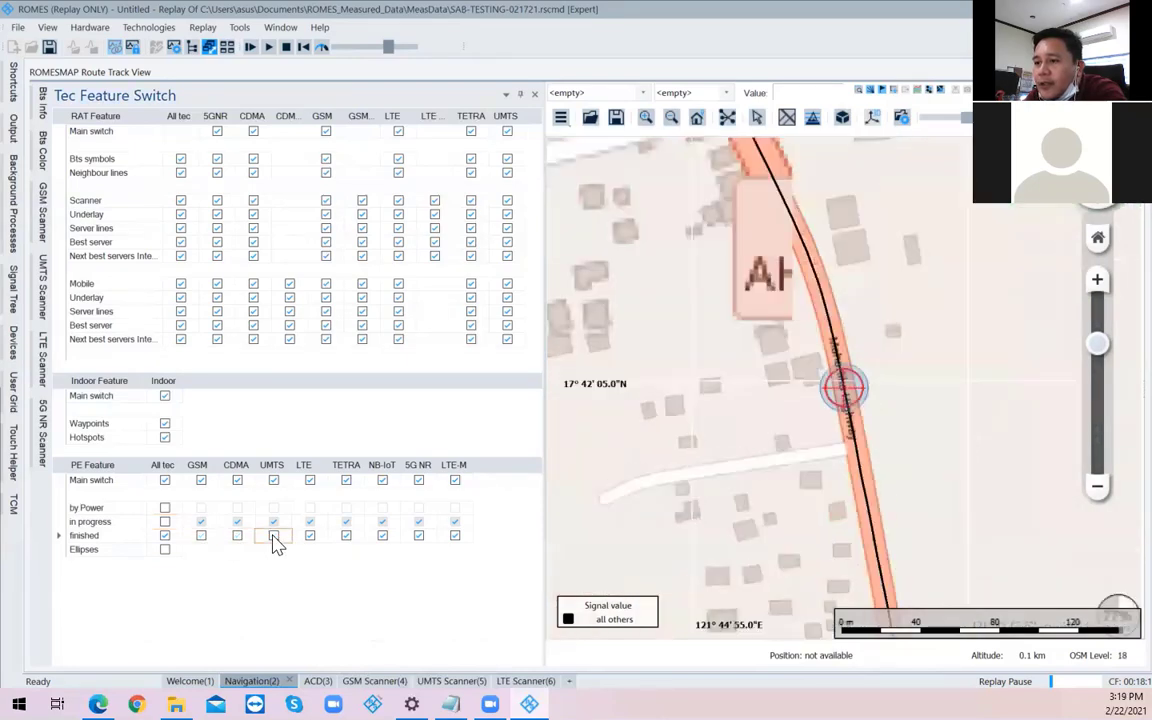
{"action": "left_click", "coordinate": [346, 535]}
{"action": "left_click", "coordinate": [382, 535]}
{"action": "left_click", "coordinate": [418, 535]}
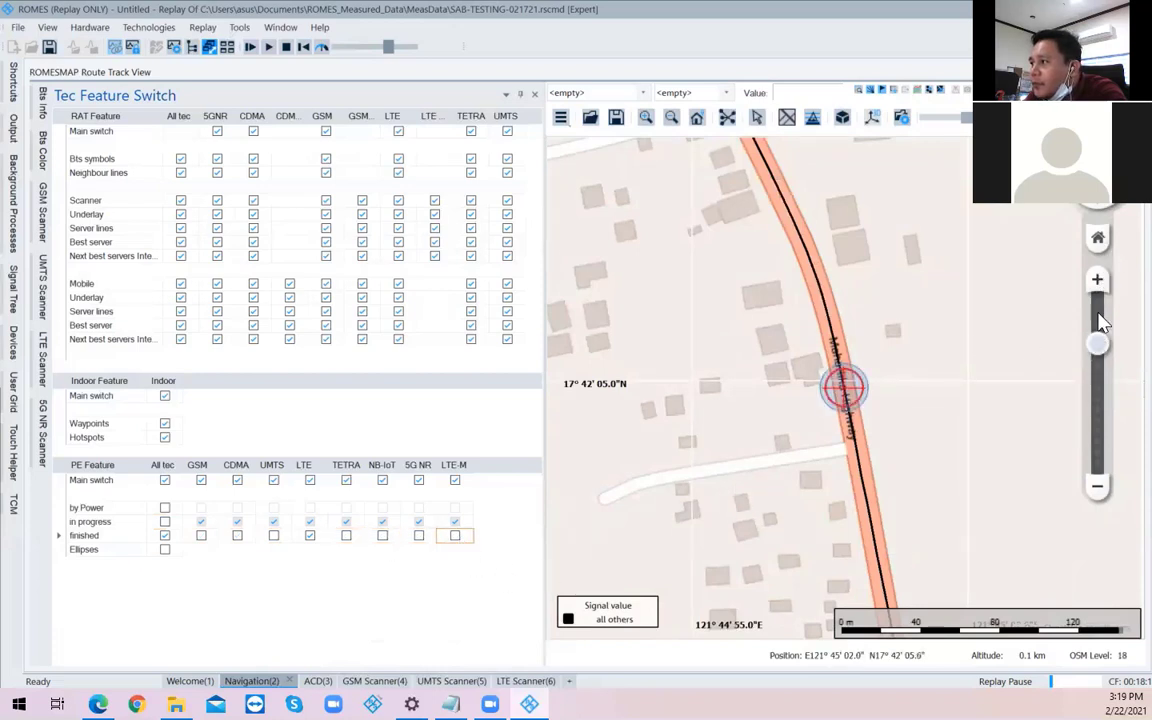
- Inspect the finished LTE base station estimates around Iguig on the map and collapse the Tec Feature Switch bar
{"action": "left_click_drag", "start_coordinate": [1097, 344], "coordinate": [1107, 403]}
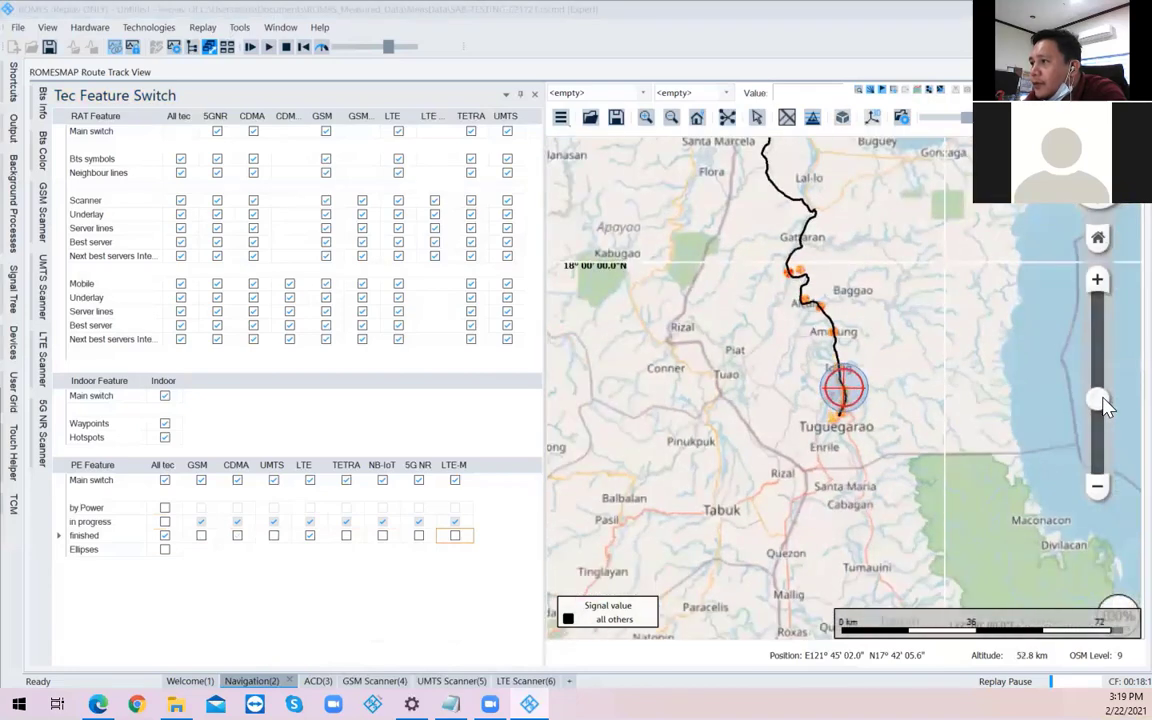
{"action": "left_click_drag", "start_coordinate": [992, 358], "coordinate": [840, 392]}
{"action": "scroll", "coordinate": [874, 450], "scroll_direction": "up", "scroll_amount": 2}
{"action": "scroll", "coordinate": [869, 437], "scroll_direction": "up", "scroll_amount": 3}
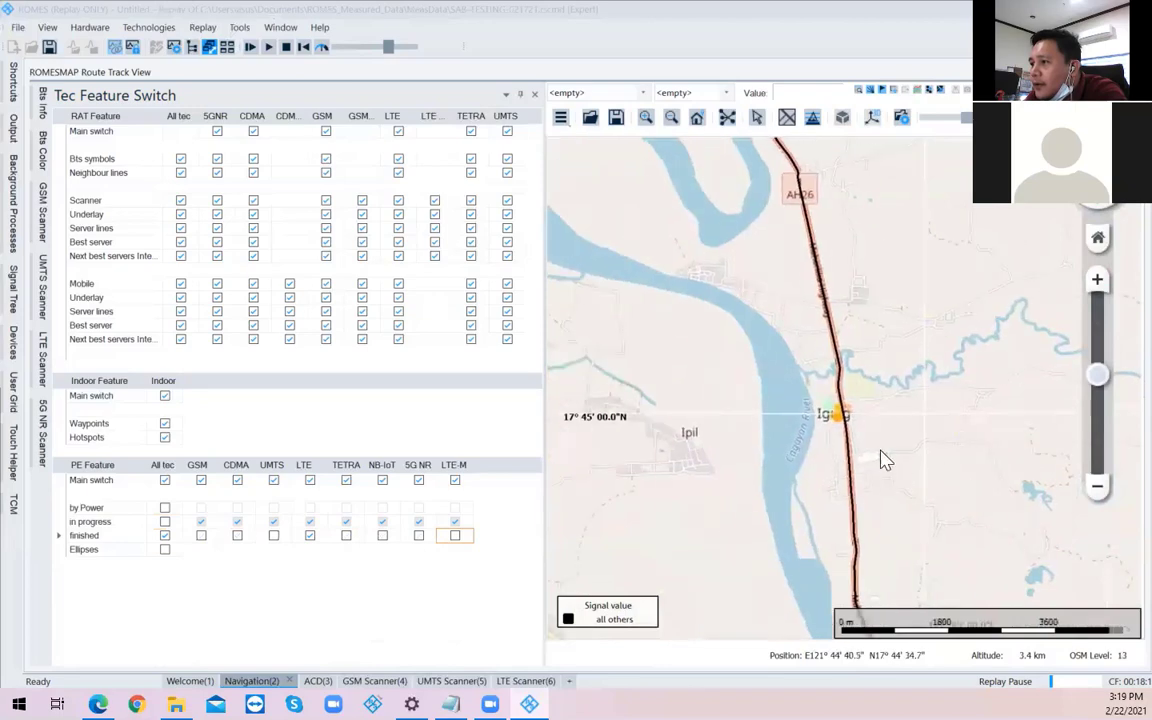
{"action": "scroll", "coordinate": [857, 488], "scroll_direction": "up", "scroll_amount": 1}
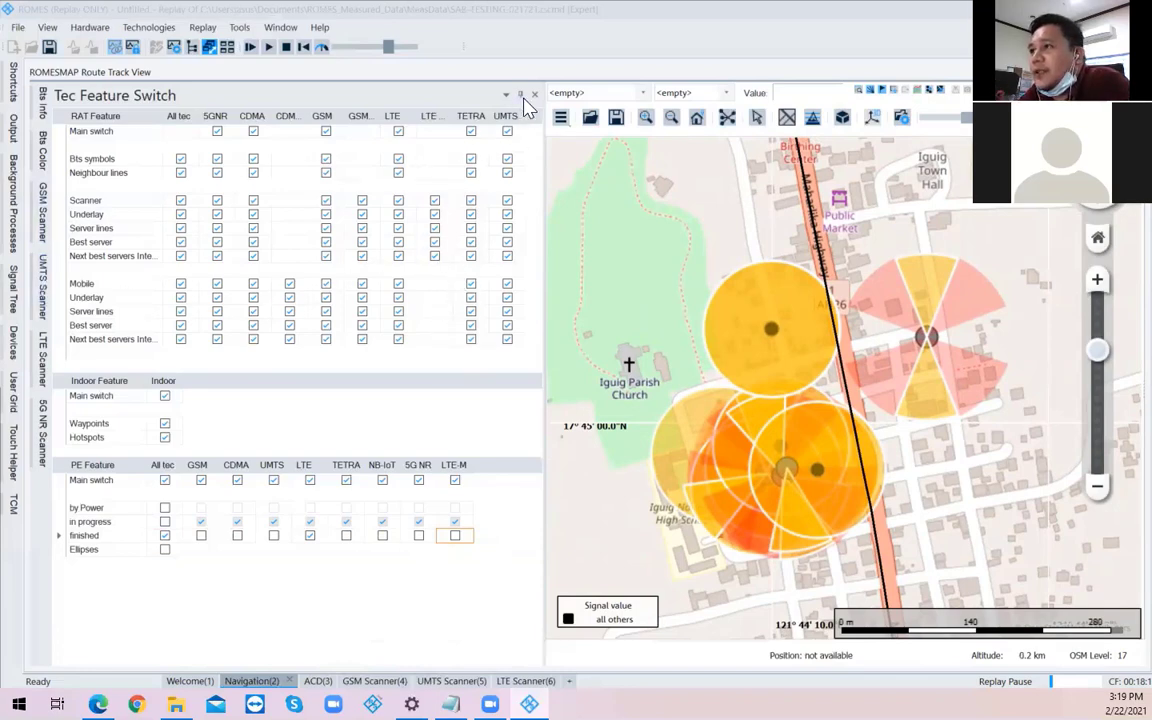
{"action": "left_click", "coordinate": [480, 86]}
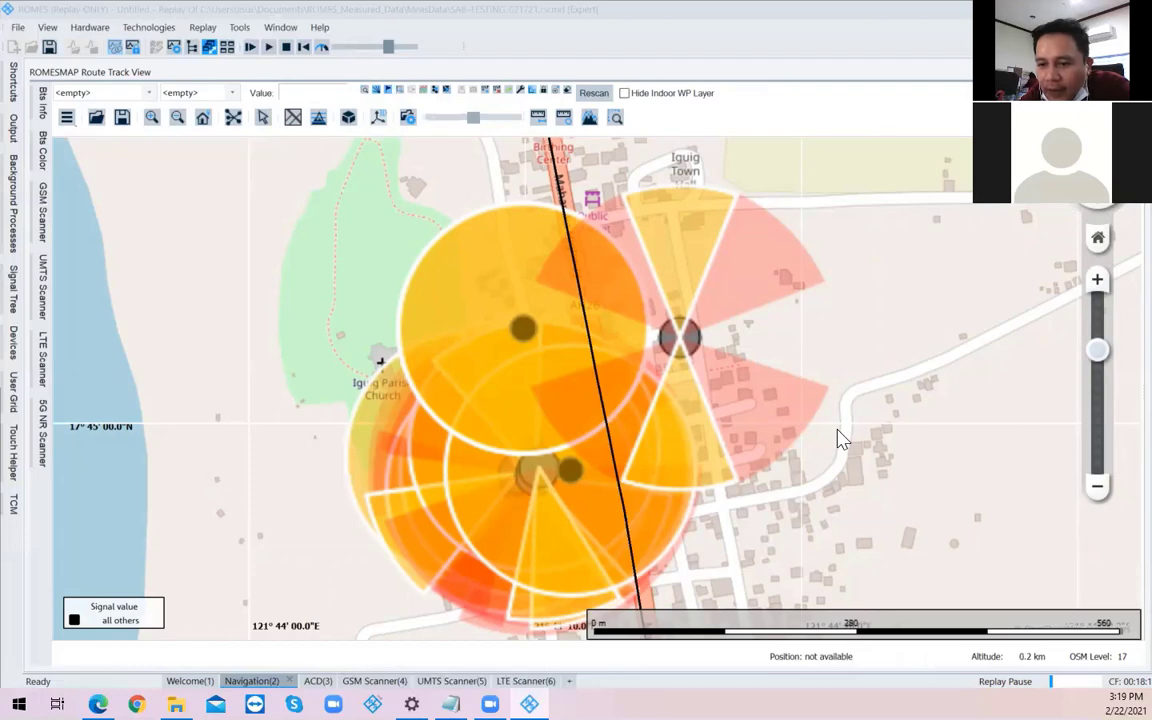
- Display the Bts Info bar for the route map and keep it pinned open
{"action": "right_click", "coordinate": [902, 476]}
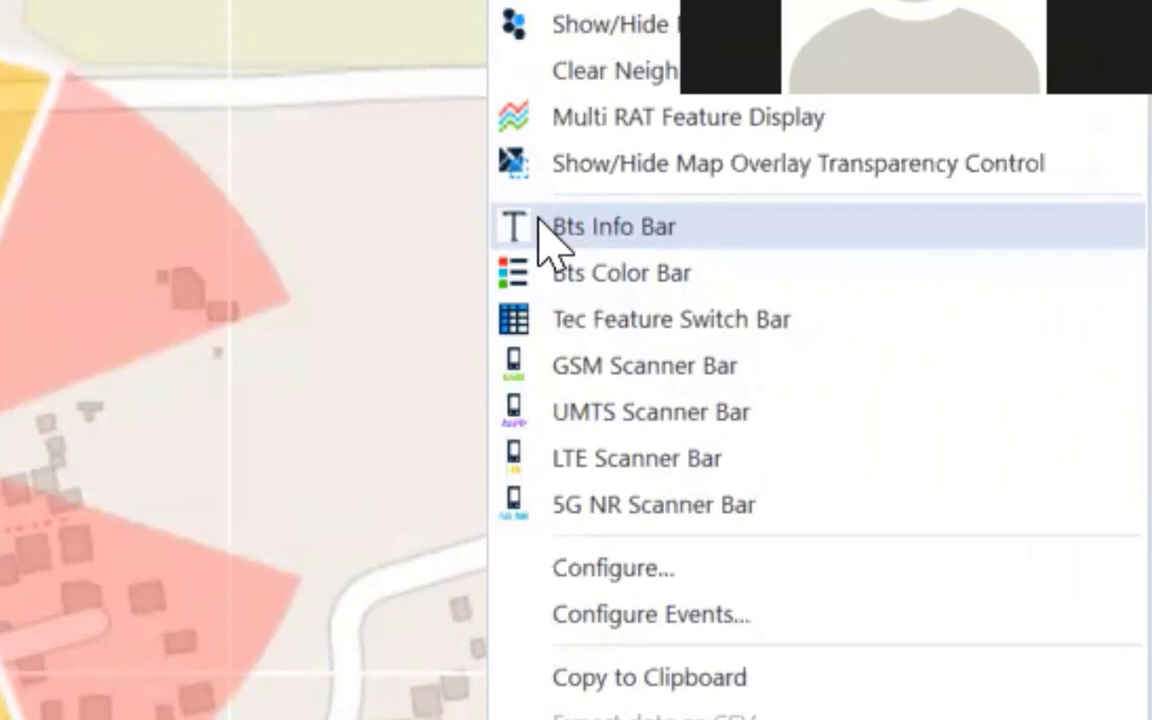
{"action": "left_click", "coordinate": [543, 230]}
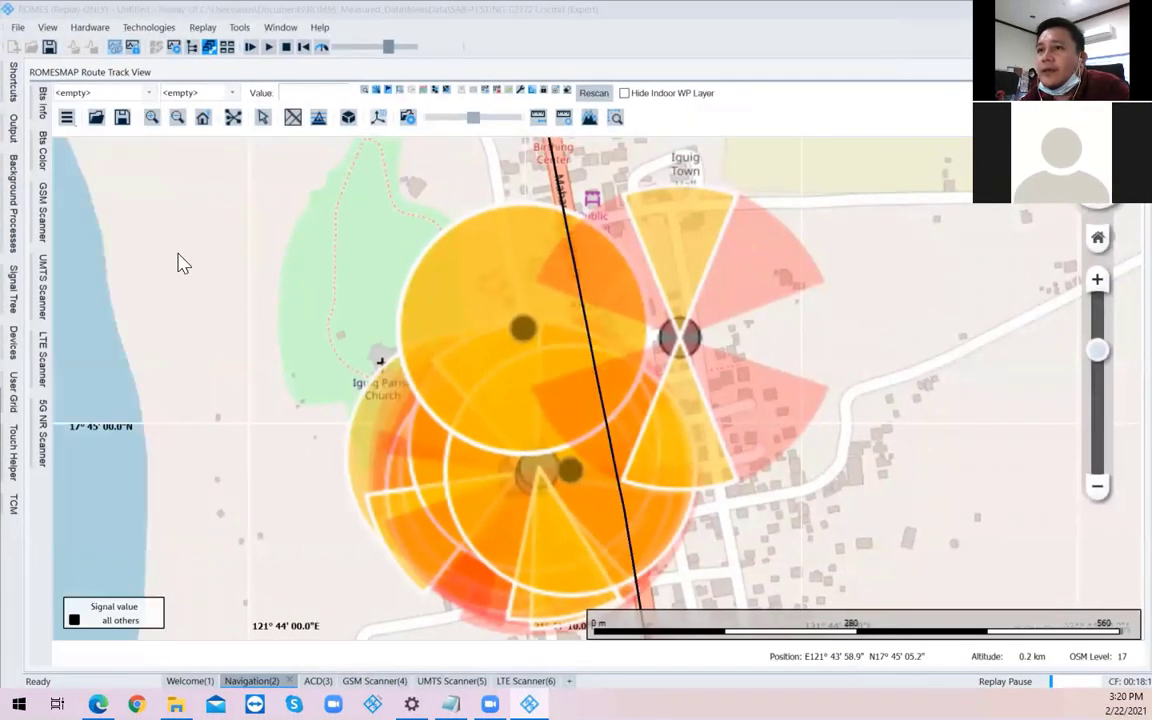
{"action": "left_click", "coordinate": [43, 107]}
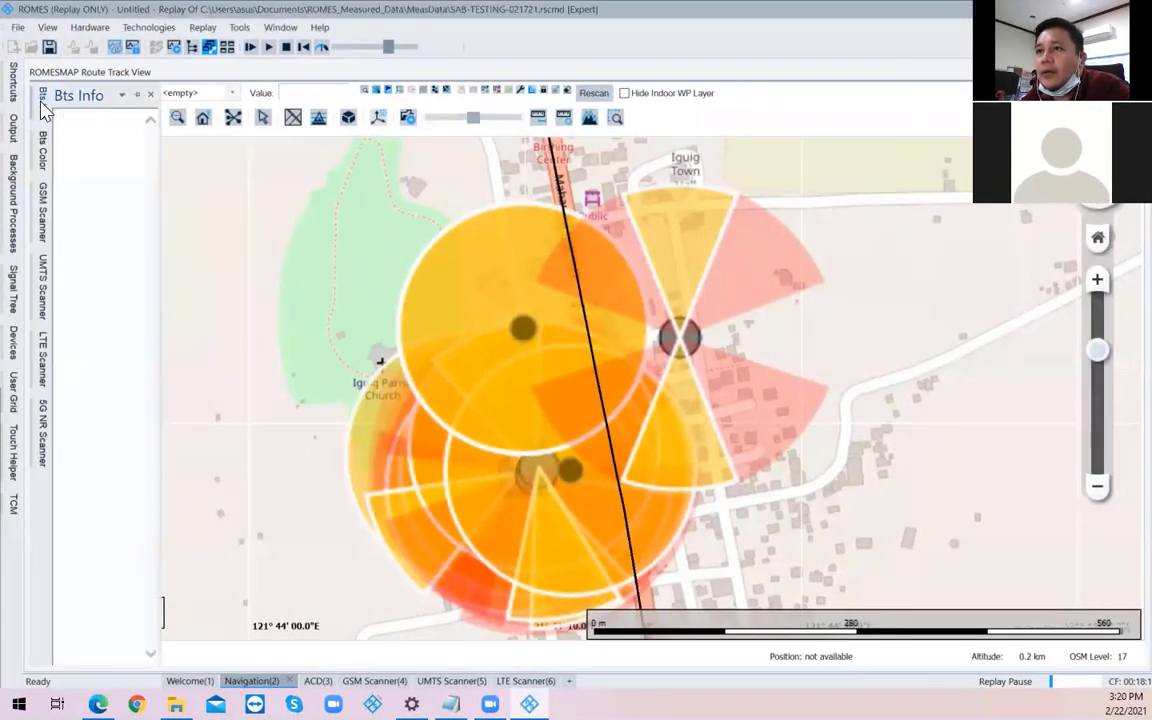
{"action": "left_click", "coordinate": [136, 95]}
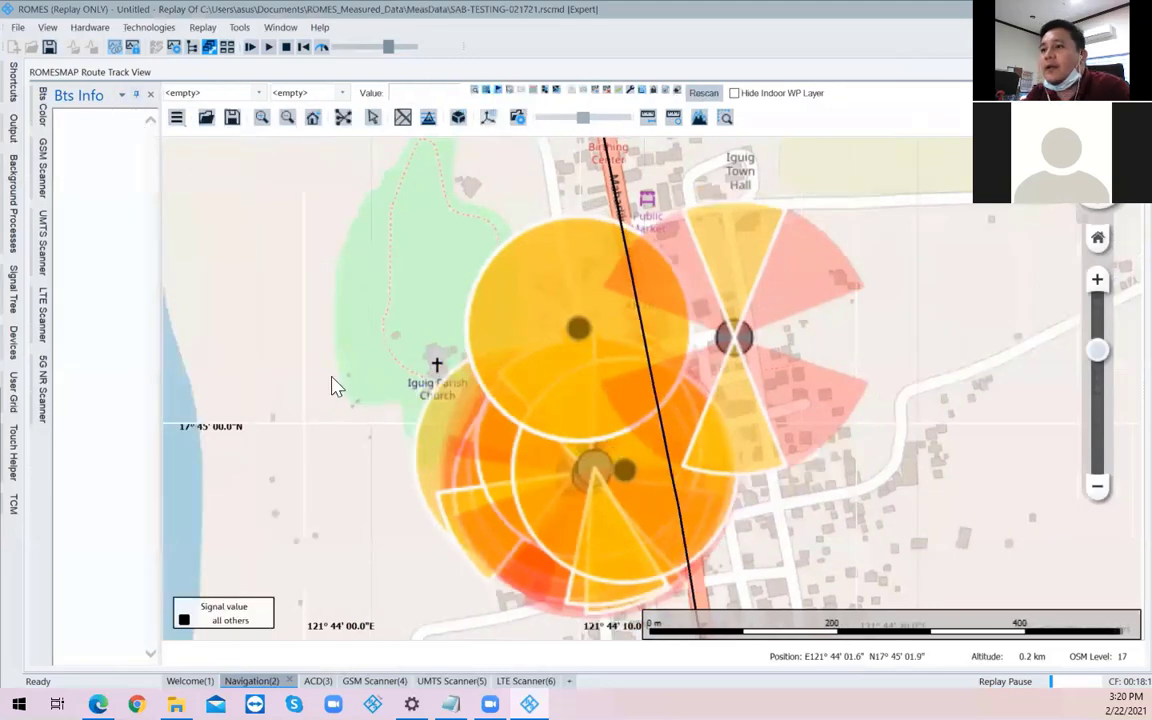
- Widen the Bts Info bar and read the position estimator details of the Iguig sites on both sides of Maharlika Highway
{"action": "left_click_drag", "start_coordinate": [160, 455], "coordinate": [281, 459]}
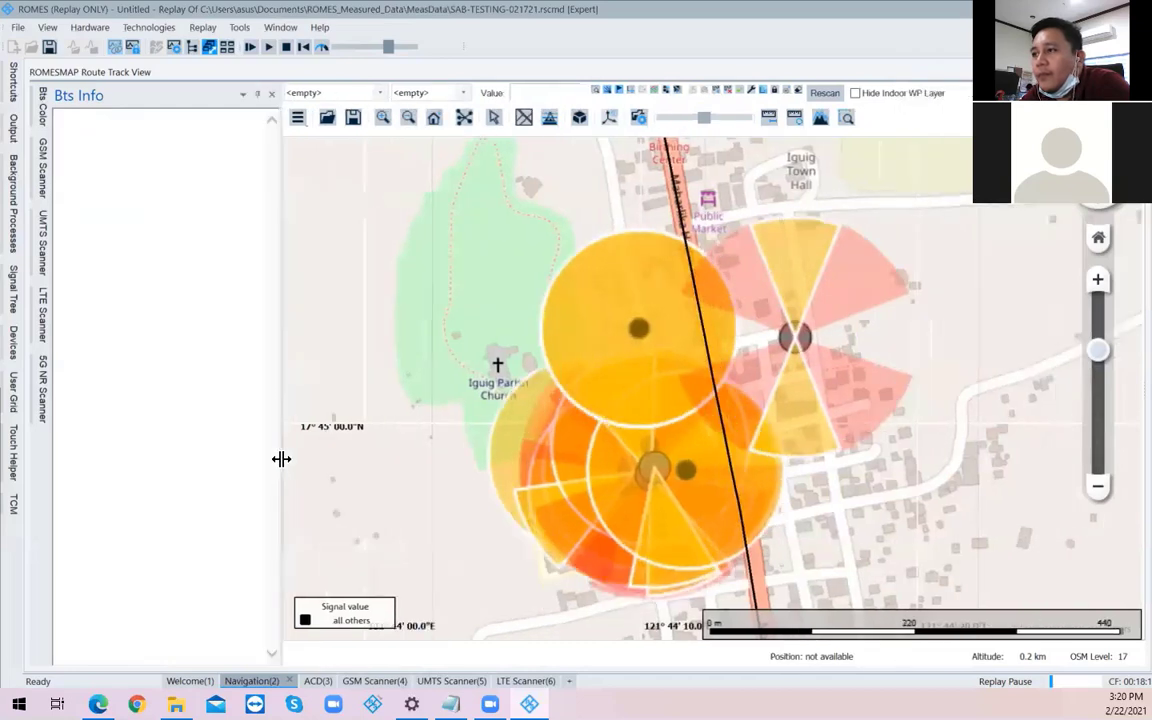
{"action": "left_click", "coordinate": [641, 333]}
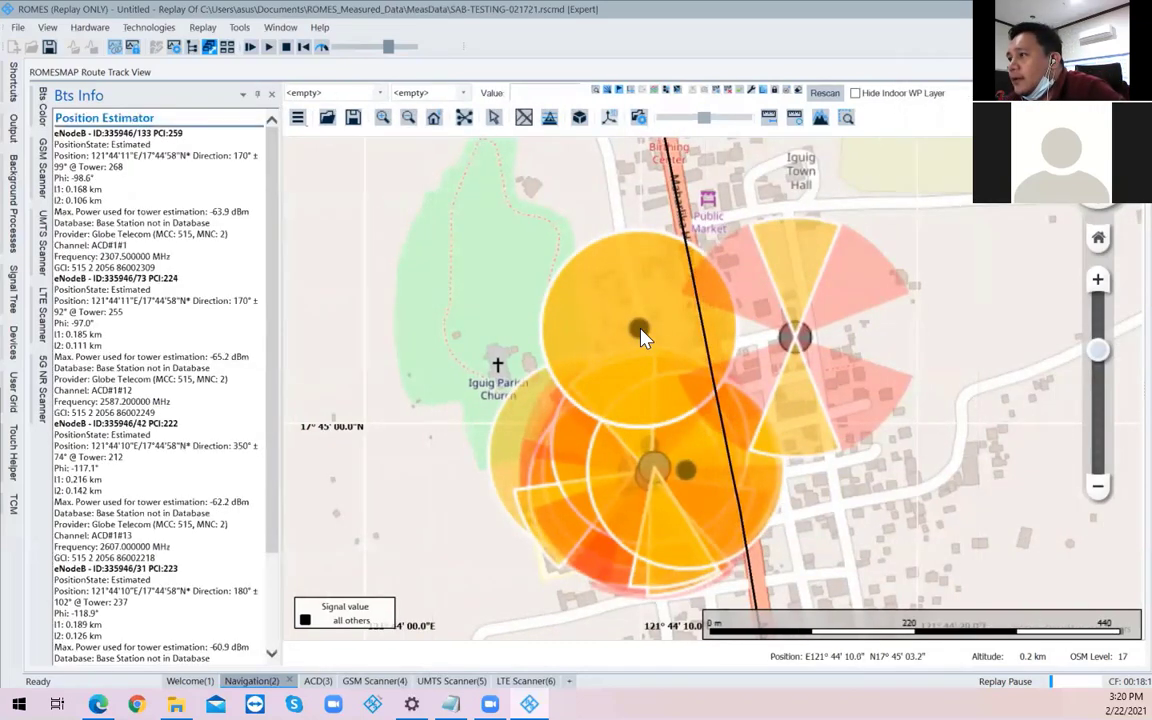
{"action": "left_click", "coordinate": [797, 343]}
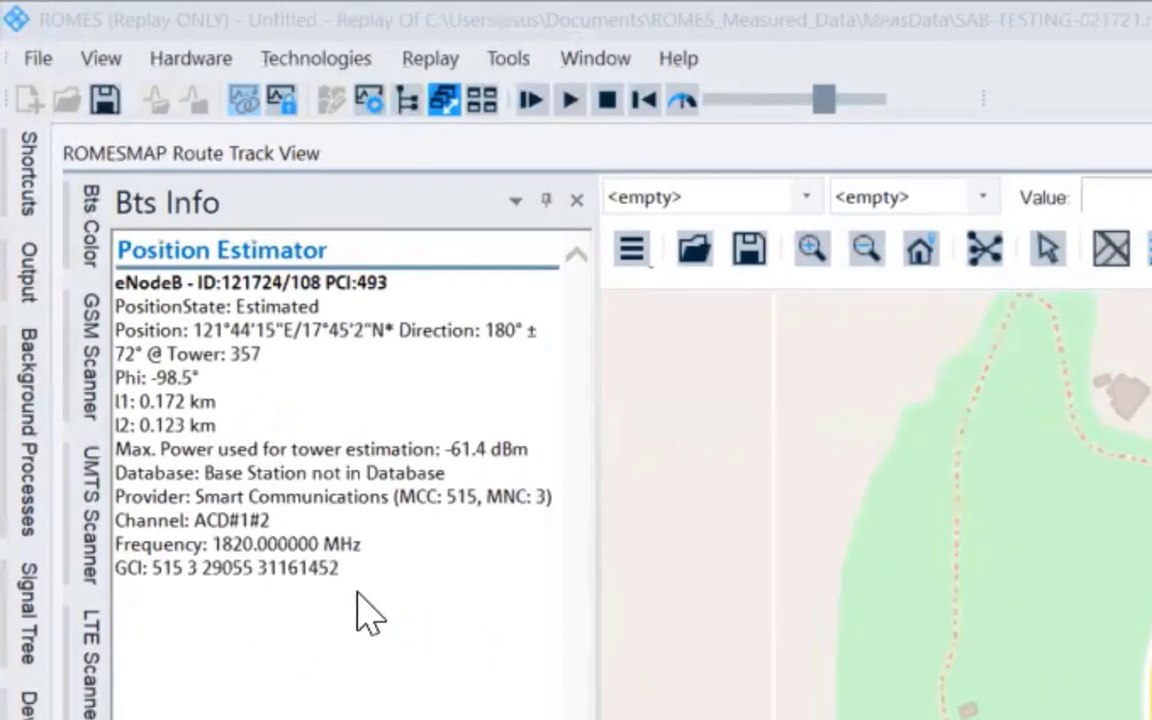
{"action": "left_click", "coordinate": [234, 508]}
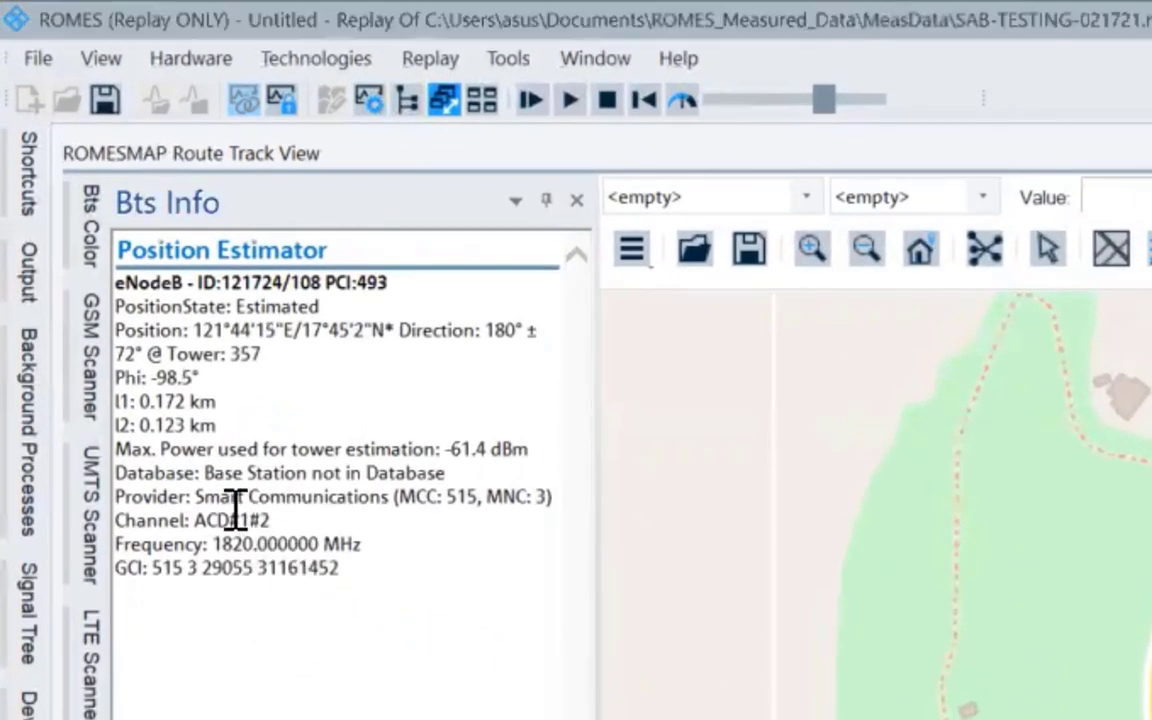
{"action": "left_click_drag", "start_coordinate": [345, 568], "coordinate": [120, 245]}
{"action": "left_click", "coordinate": [373, 560]}
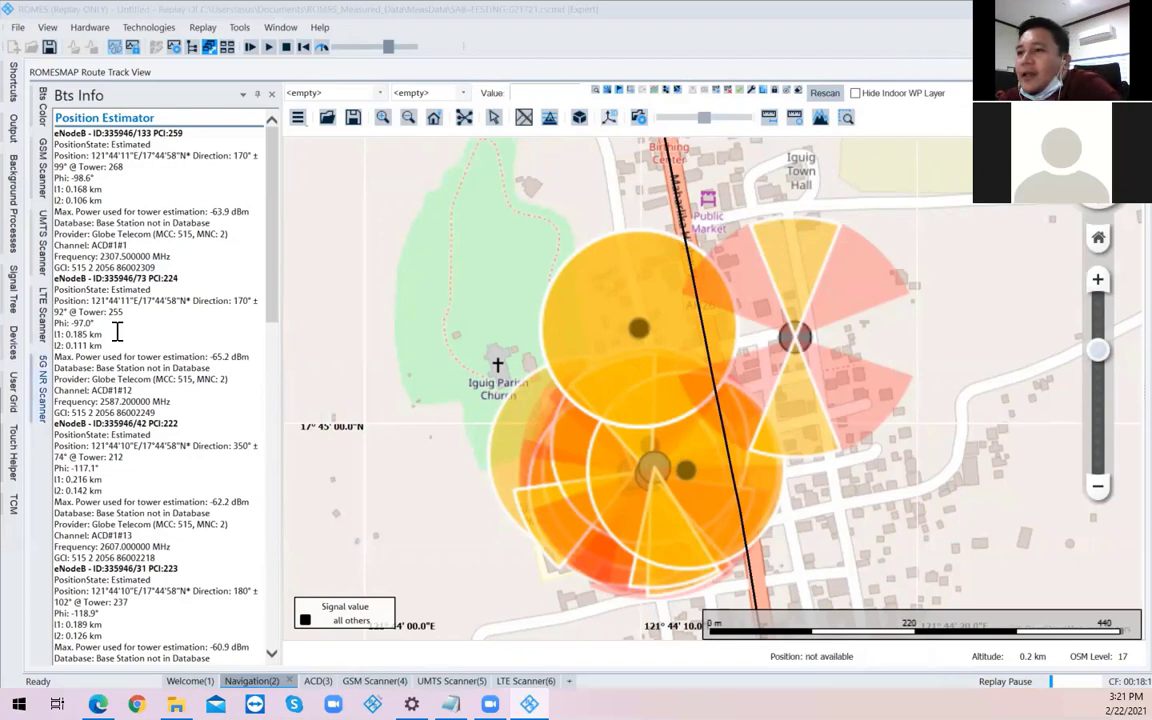
- Compare the position estimator details of the individual sectors at the LTE site south of Iguig Town Hall
{"action": "left_click", "coordinate": [800, 341]}
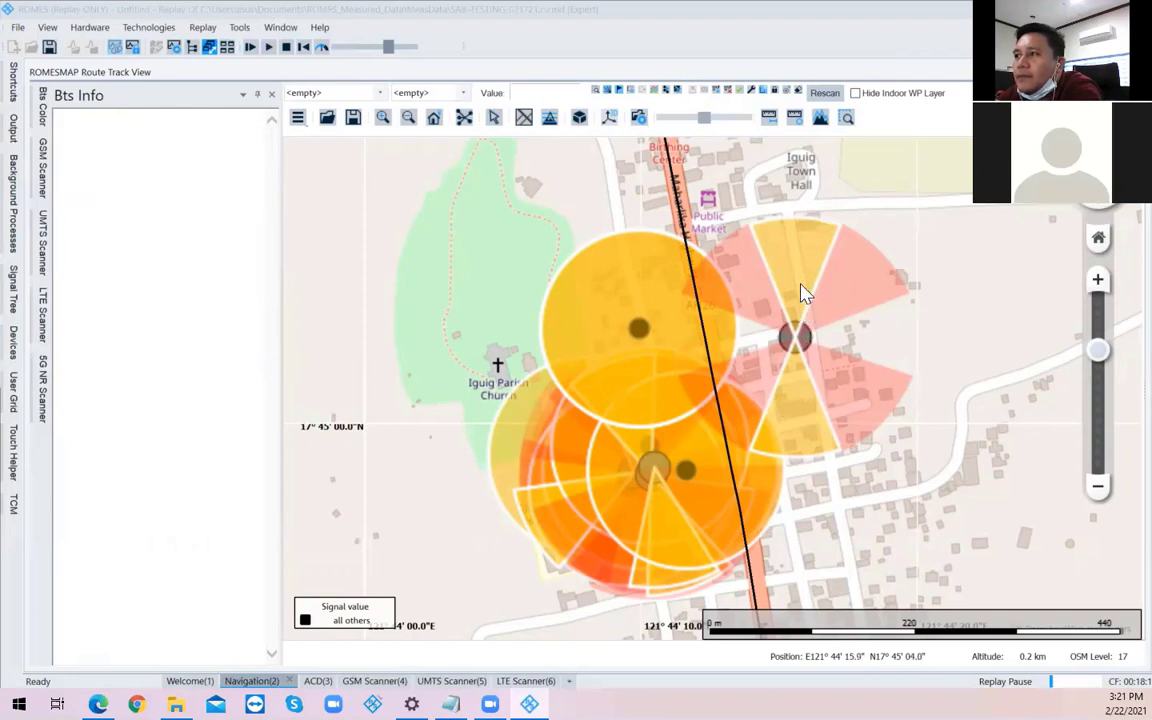
{"action": "mouse_move", "coordinate": [802, 288]}
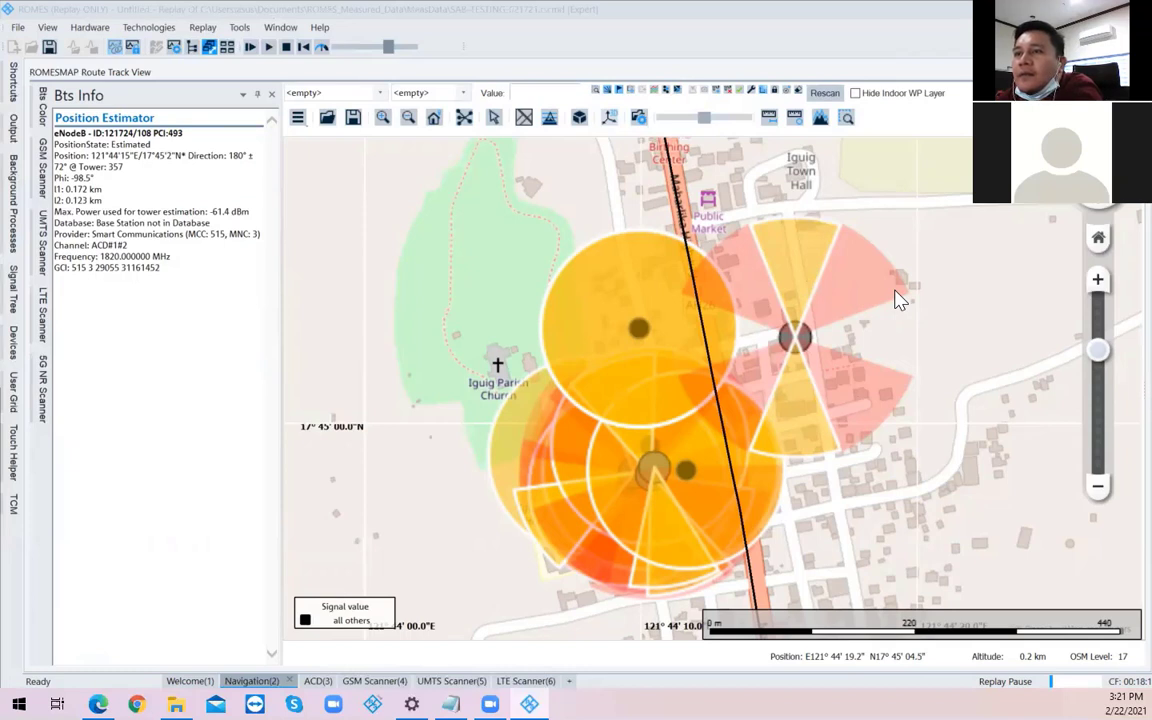
{"action": "left_click", "coordinate": [806, 338]}
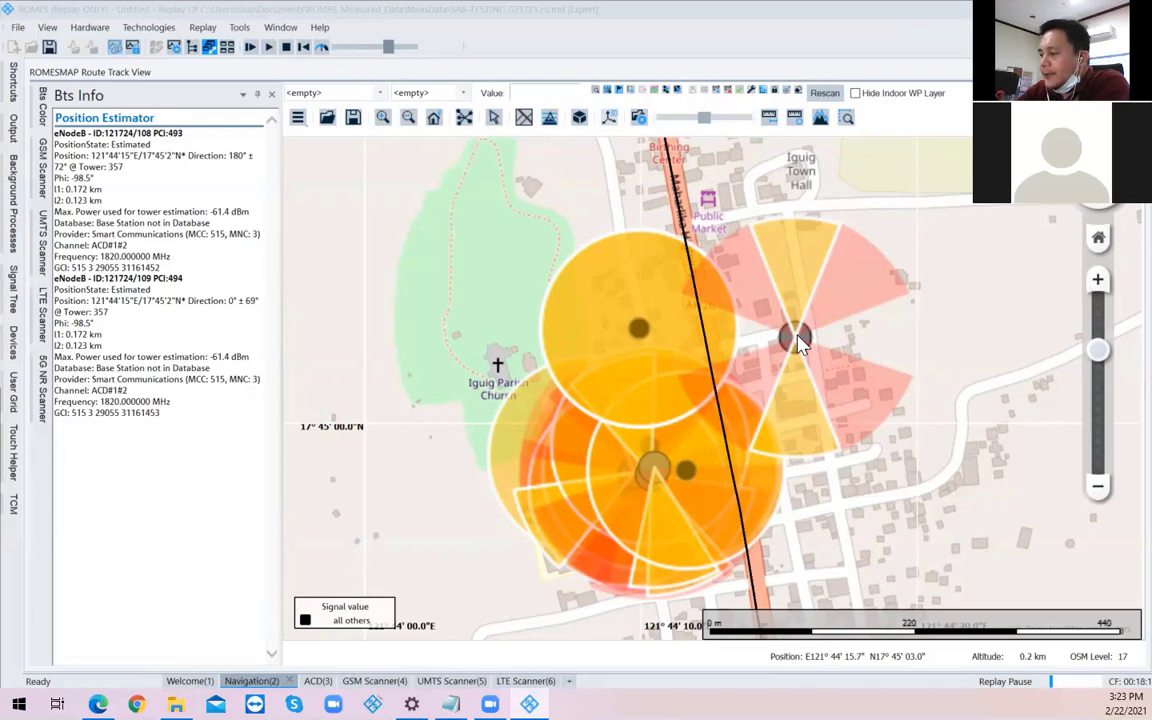
{"action": "left_click", "coordinate": [798, 335]}
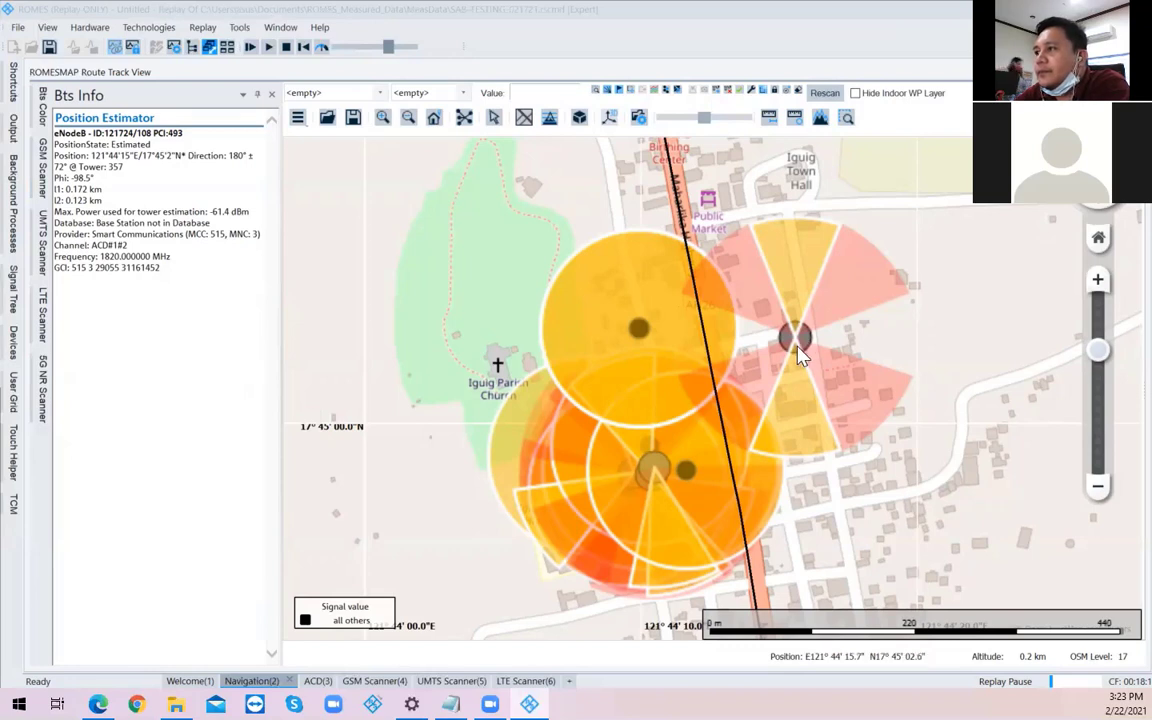
{"action": "left_click", "coordinate": [799, 350]}
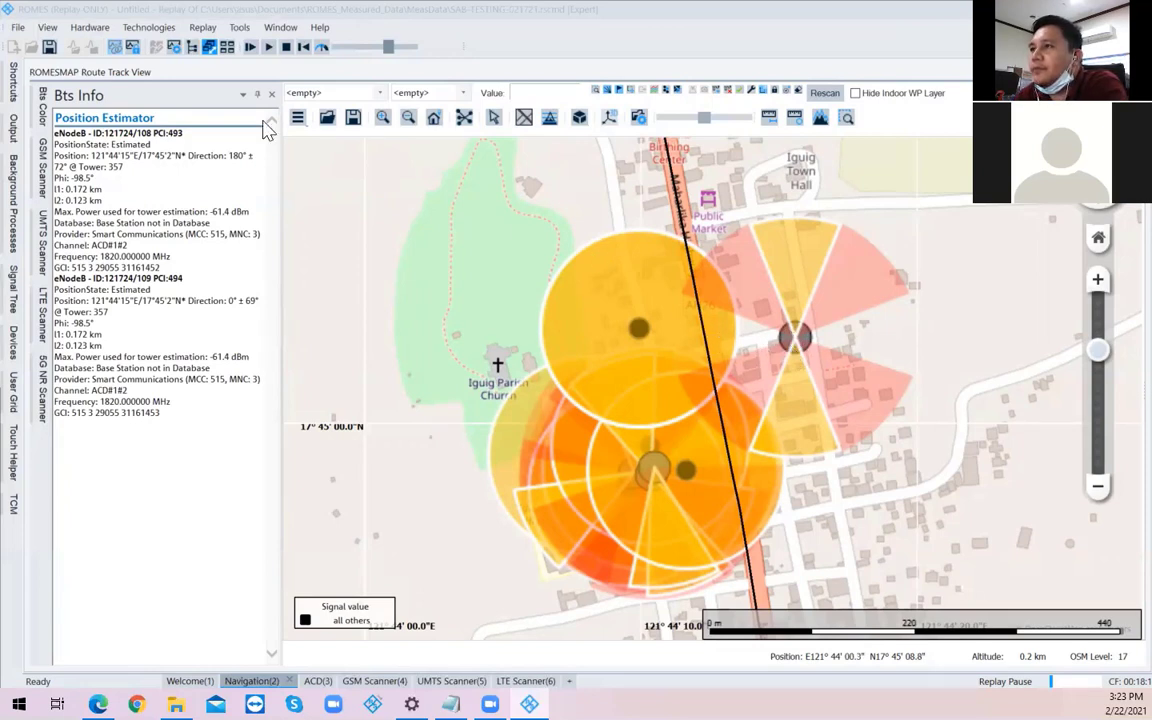
- Resume the replay and look over the ACD status and LTE Scanner views, including the channels with undecoded provider information
{"action": "left_click", "coordinate": [266, 47]}
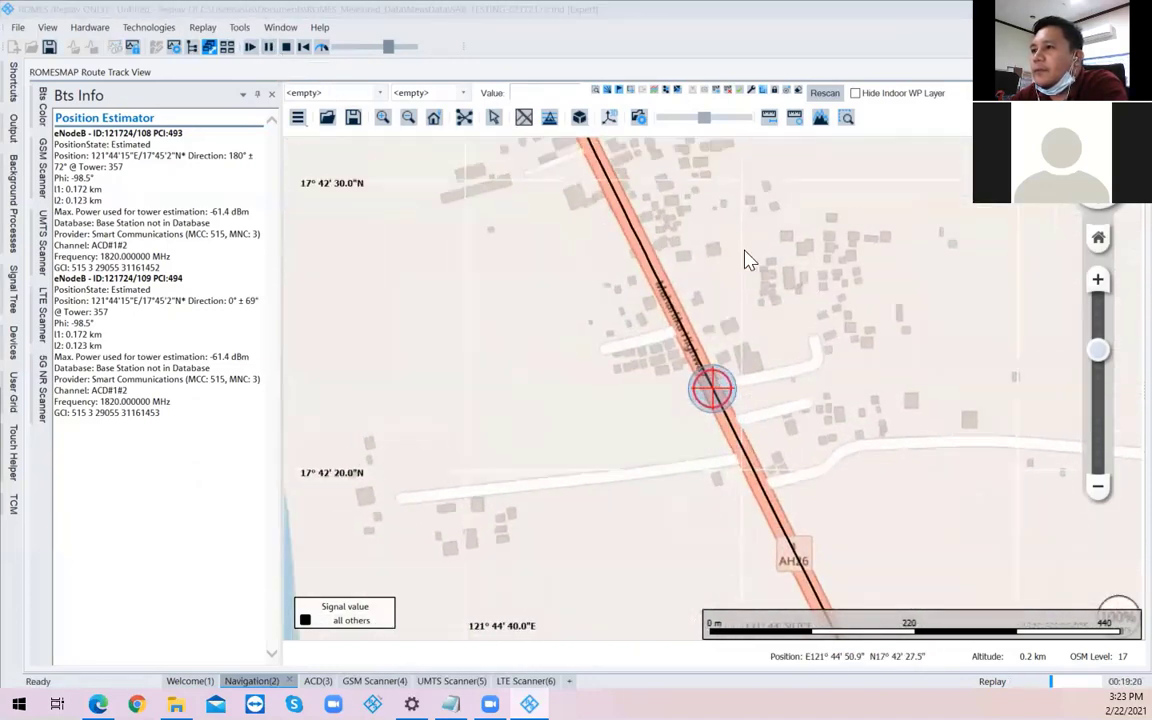
{"action": "left_click", "coordinate": [312, 681]}
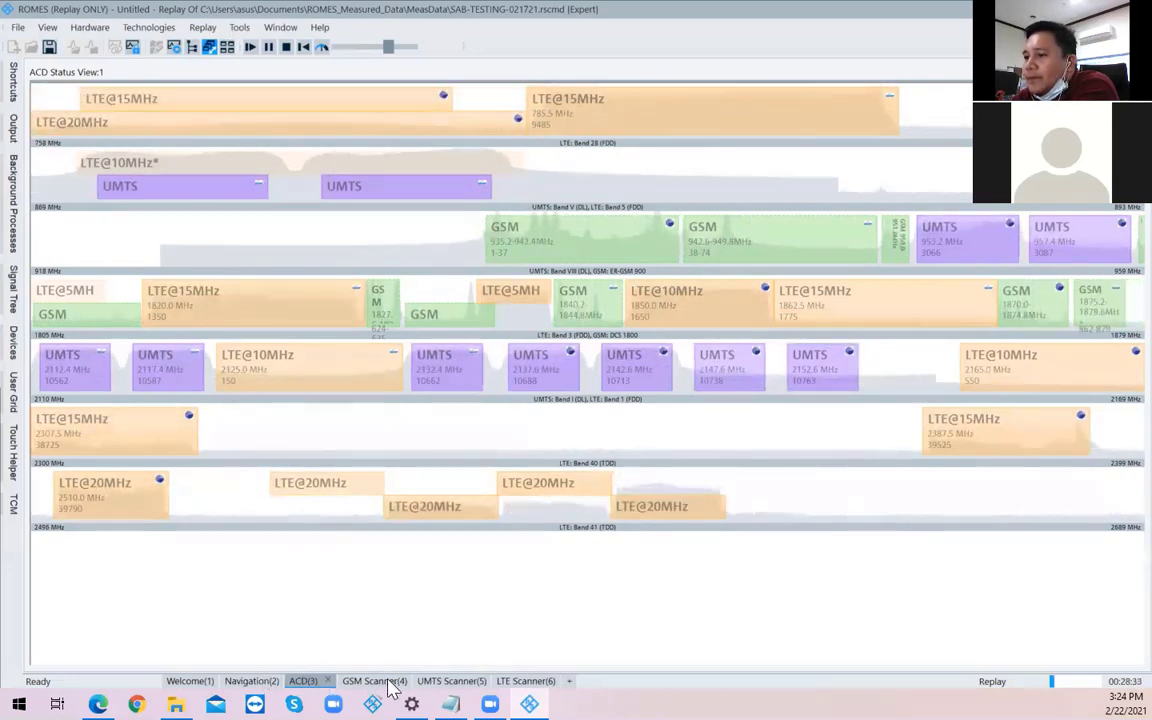
{"action": "left_click", "coordinate": [530, 684]}
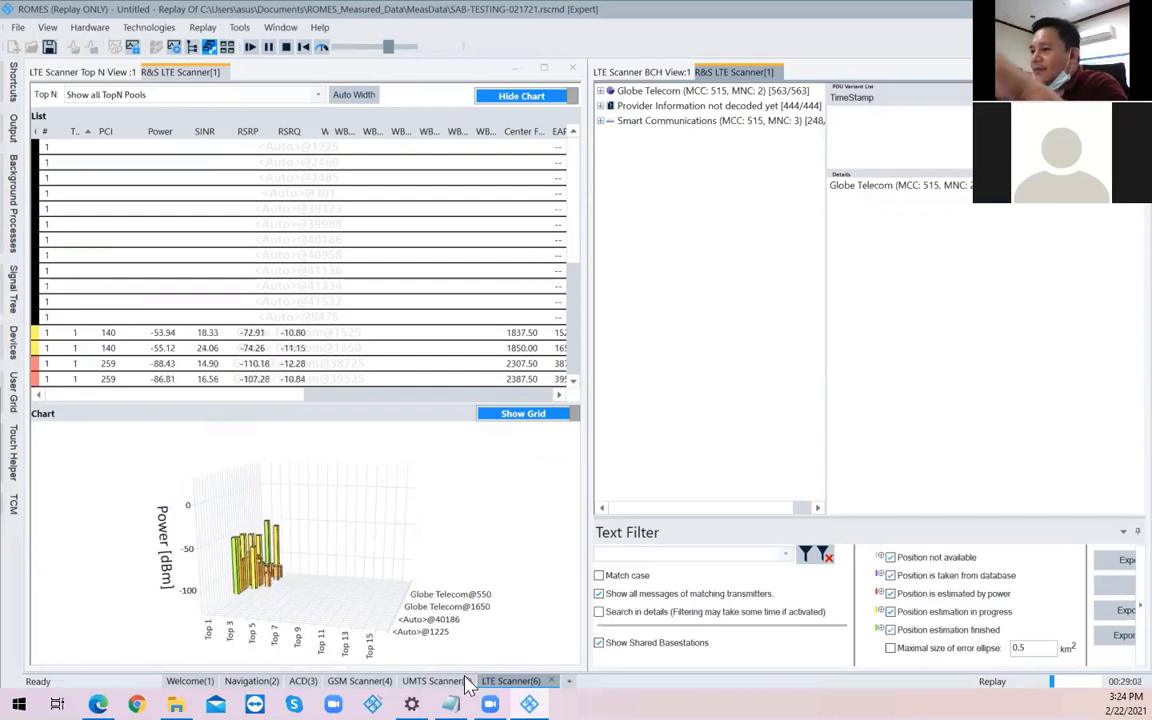
{"action": "left_click", "coordinate": [601, 106]}
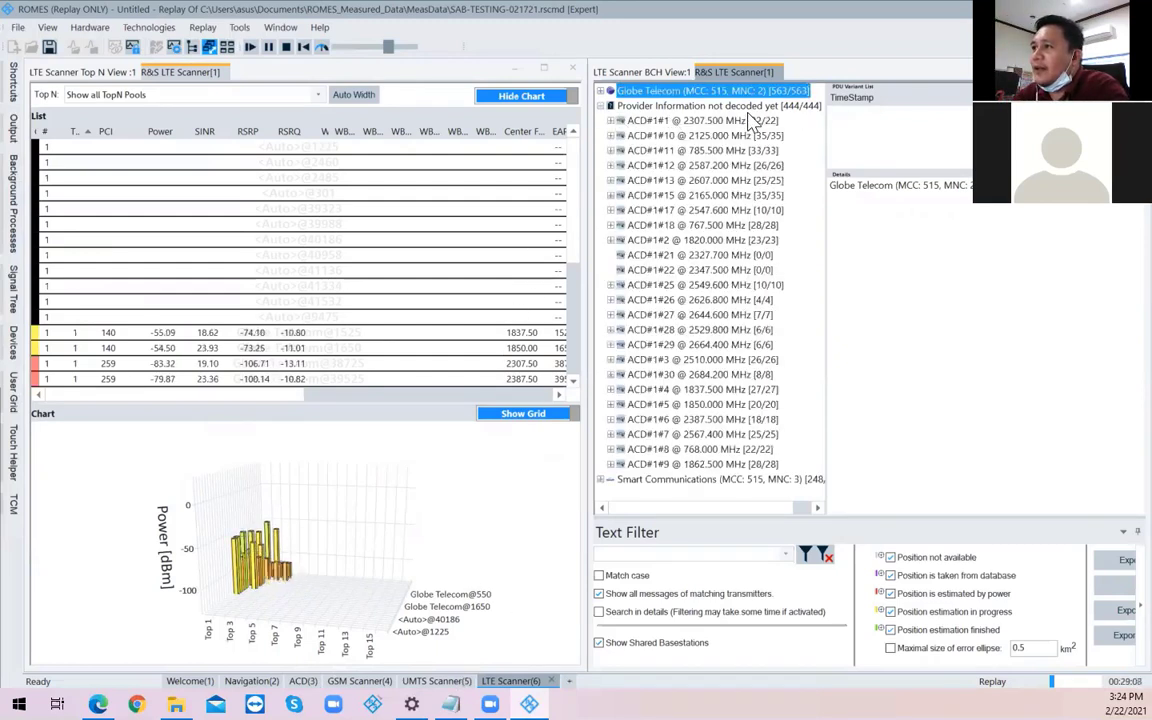
{"action": "left_click", "coordinate": [601, 106]}
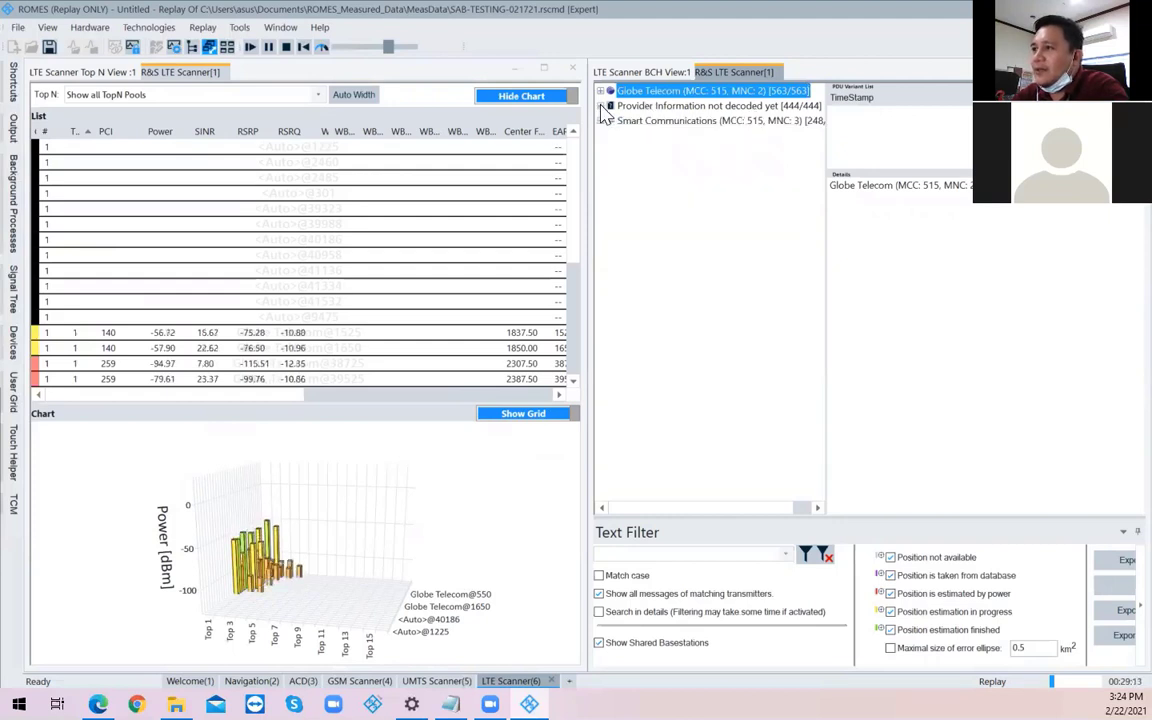
- Pause the replay and examine the LTE Top N list across to its EARFCN, MCC, MNC and TAC columns
{"action": "left_click", "coordinate": [270, 49]}
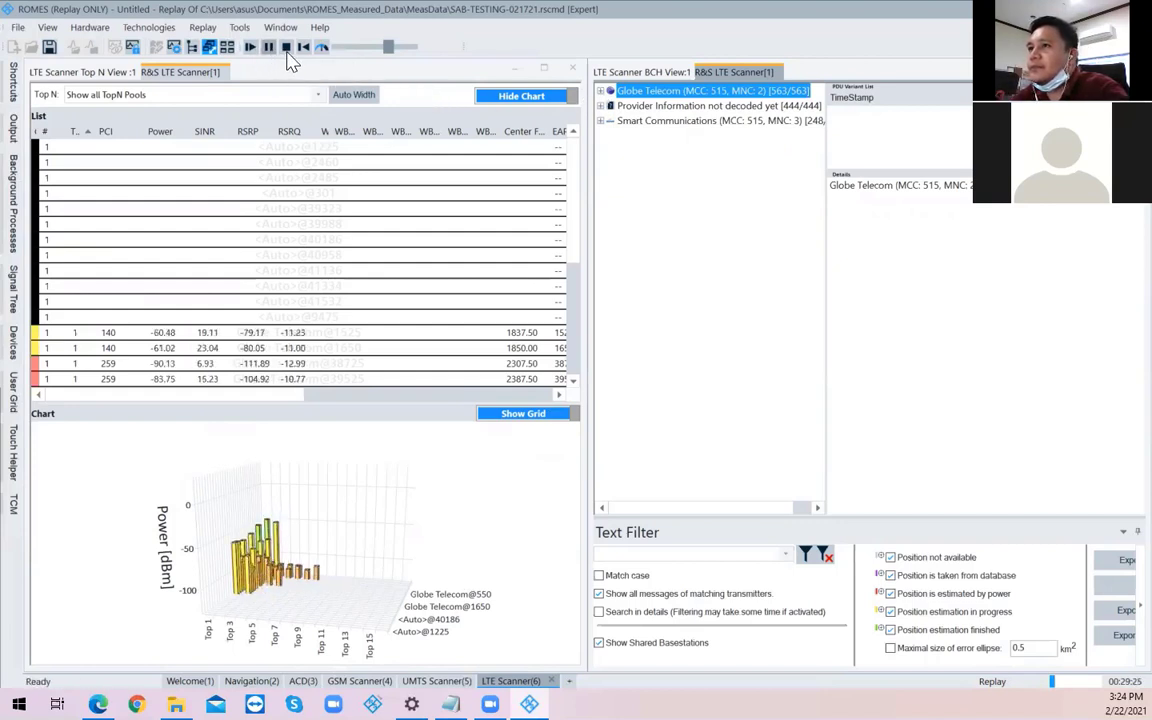
{"action": "left_click", "coordinate": [602, 108]}
{"action": "left_click", "coordinate": [606, 107]}
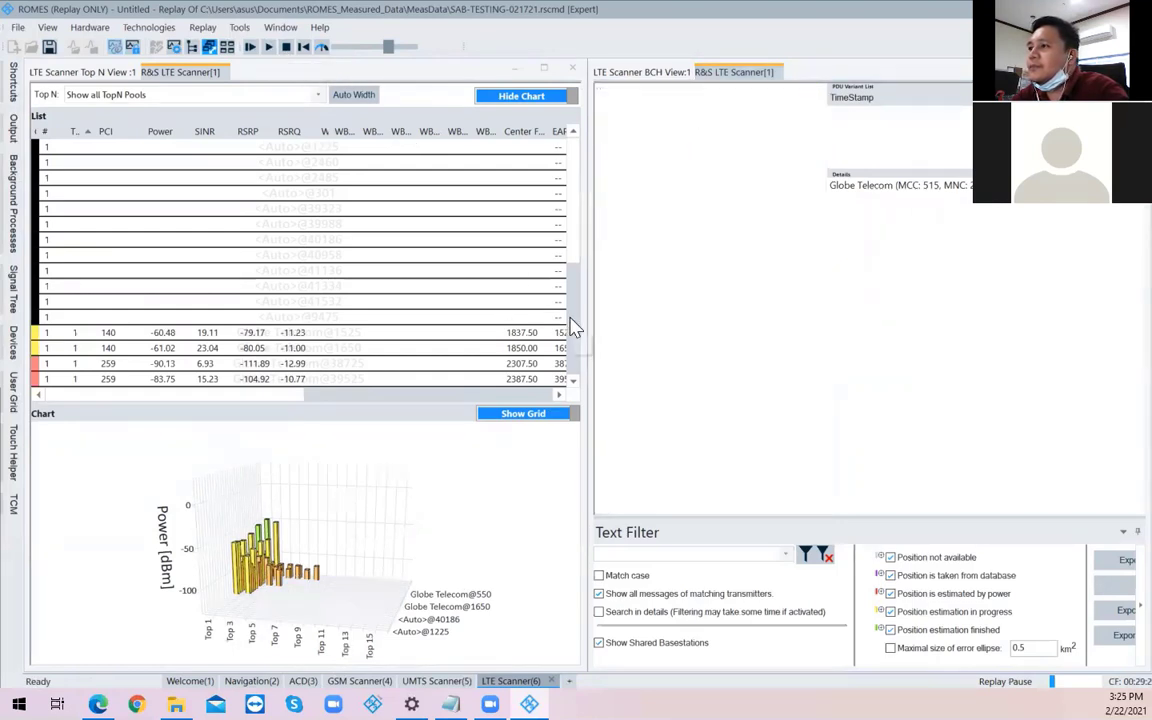
{"action": "left_click_drag", "start_coordinate": [582, 245], "coordinate": [578, 366]}
{"action": "left_click", "coordinate": [429, 400]}
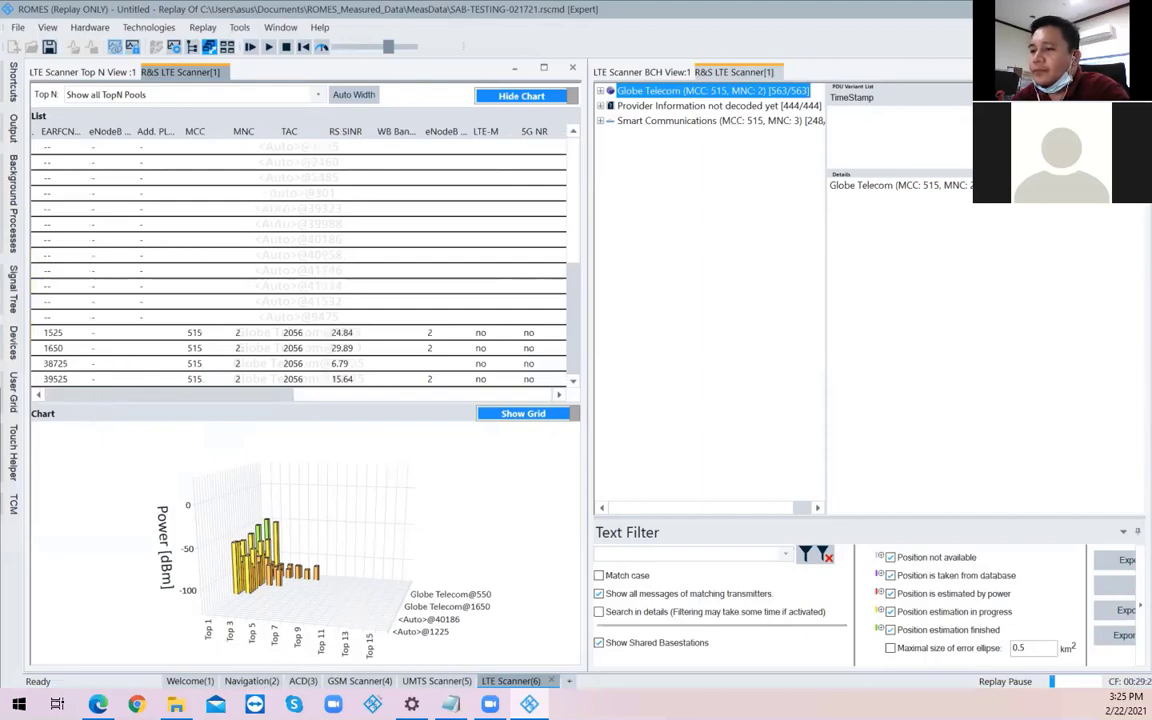
- Locate the Iguig LTE cluster on the route map and display the estimator details of the overlapping sites southeast of Iguig Parish Church
{"action": "left_click", "coordinate": [268, 681]}
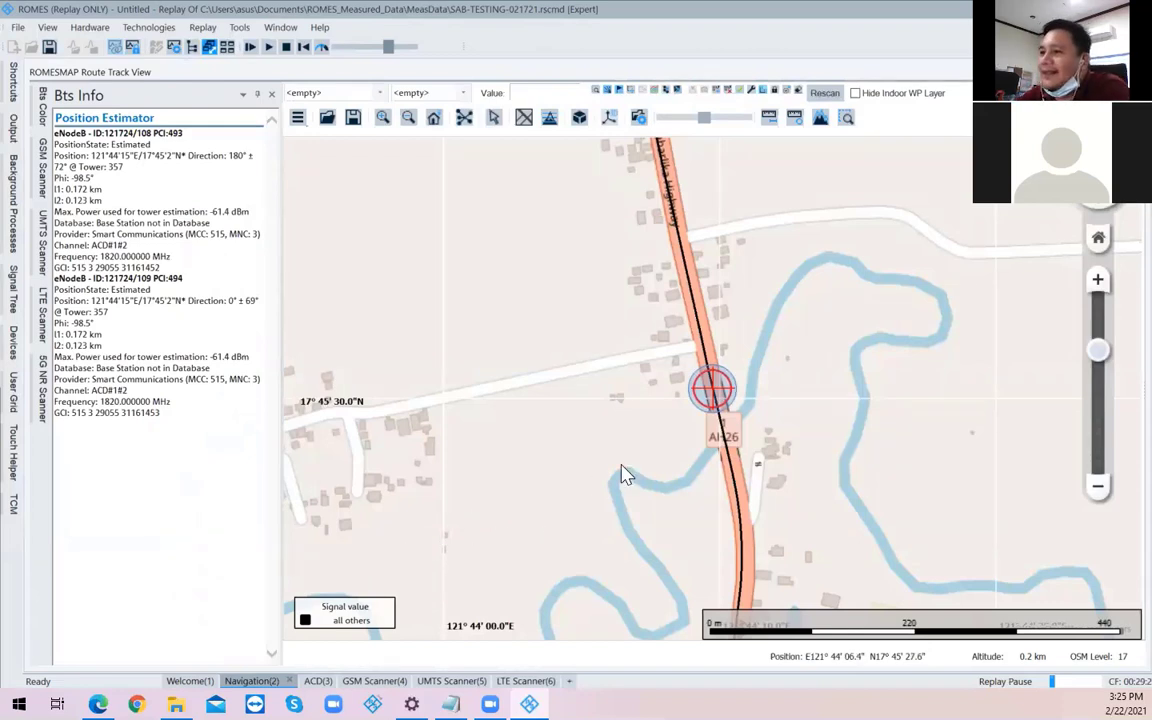
{"action": "scroll", "coordinate": [678, 428], "scroll_direction": "down", "scroll_amount": 3}
{"action": "left_click_drag", "start_coordinate": [776, 522], "coordinate": [766, 478]}
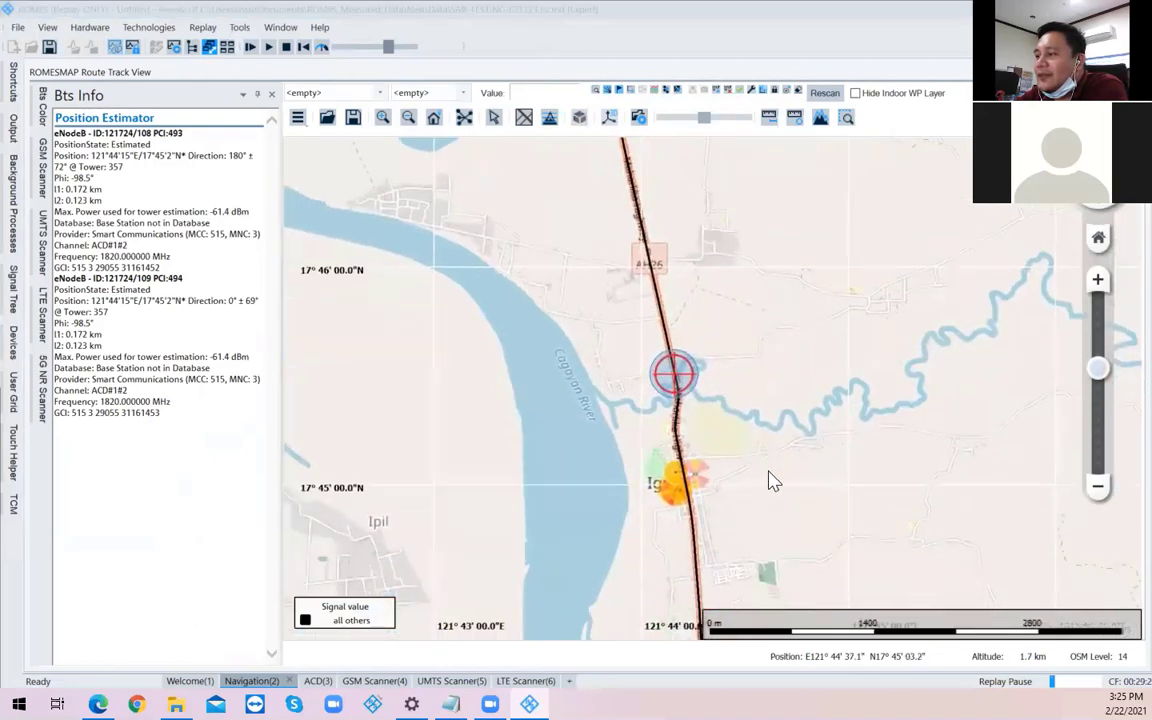
{"action": "left_click_drag", "start_coordinate": [548, 424], "coordinate": [566, 478]}
{"action": "scroll", "coordinate": [563, 424], "scroll_direction": "down", "scroll_amount": 2}
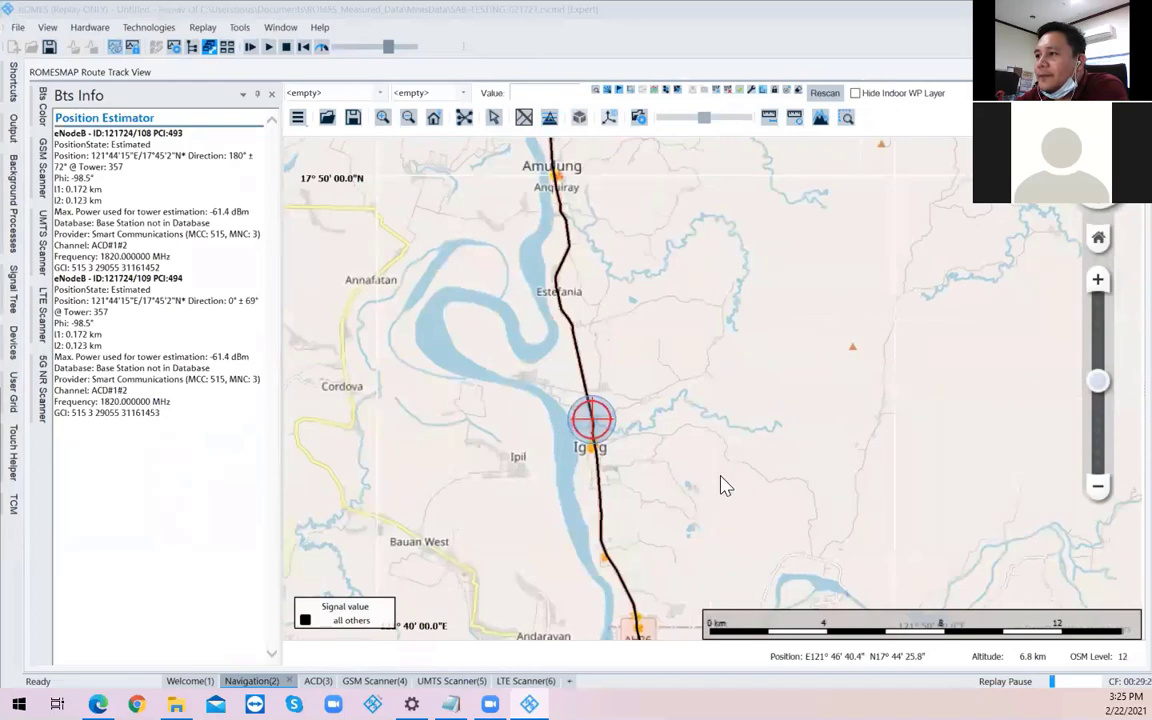
{"action": "scroll", "coordinate": [718, 484], "scroll_direction": "up", "scroll_amount": 2}
{"action": "left_click_drag", "start_coordinate": [716, 484], "coordinate": [818, 455]}
{"action": "scroll", "coordinate": [580, 413], "scroll_direction": "up", "scroll_amount": 1}
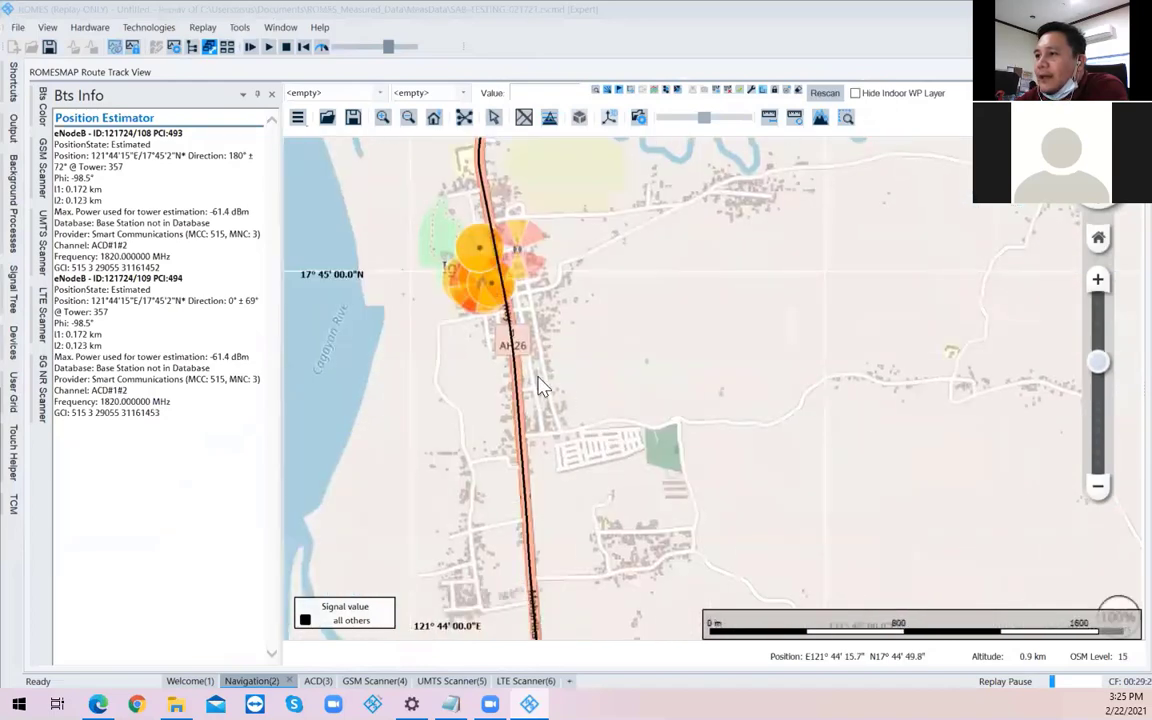
{"action": "scroll", "coordinate": [603, 410], "scroll_direction": "up", "scroll_amount": 3}
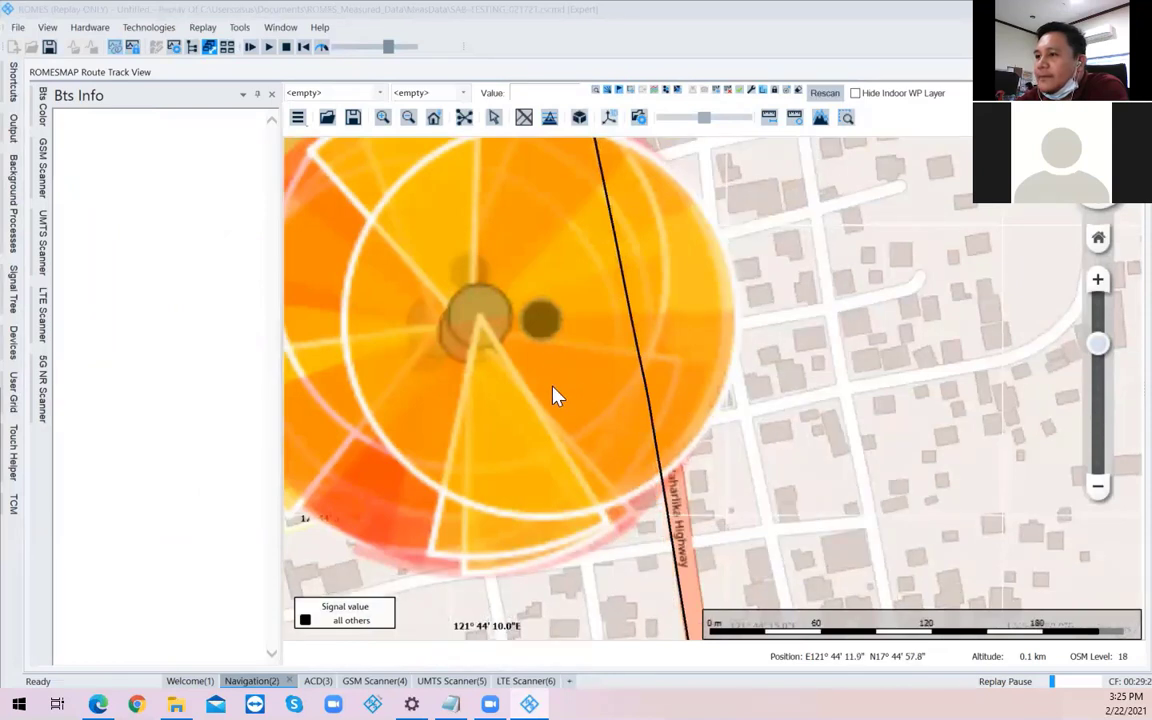
{"action": "left_click", "coordinate": [480, 389]}
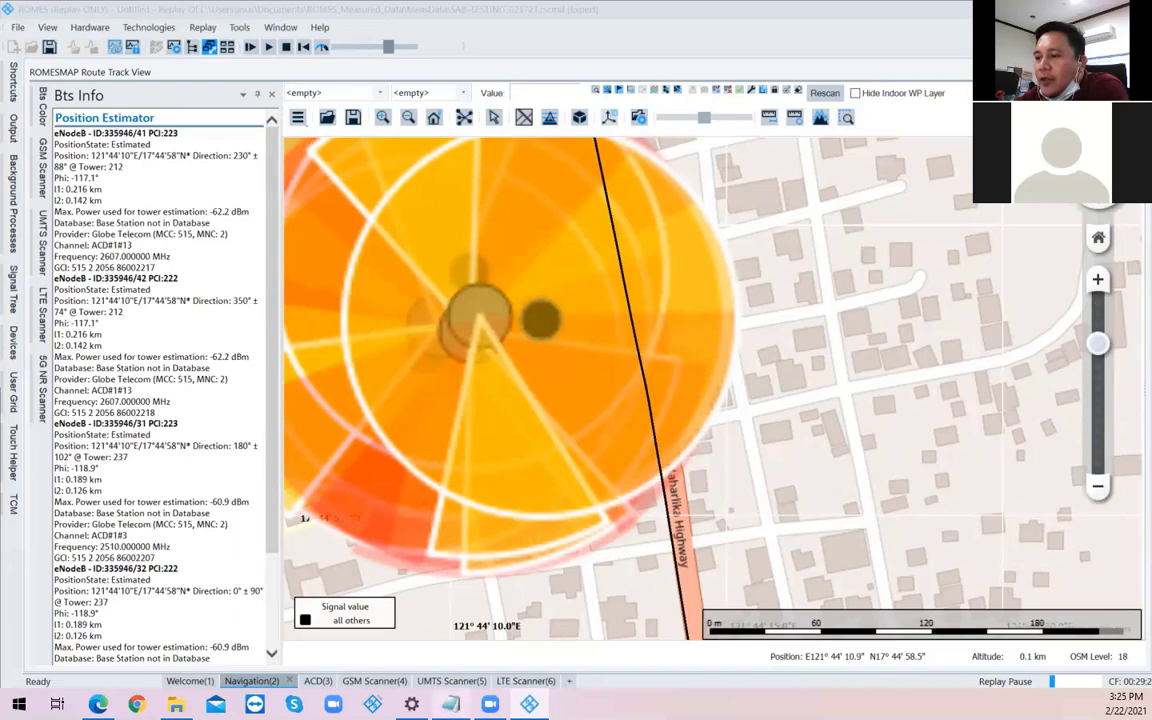
- List the channels under Provider Information not decoded yet in the LTE Scanner BCH view
{"action": "left_click", "coordinate": [512, 681]}
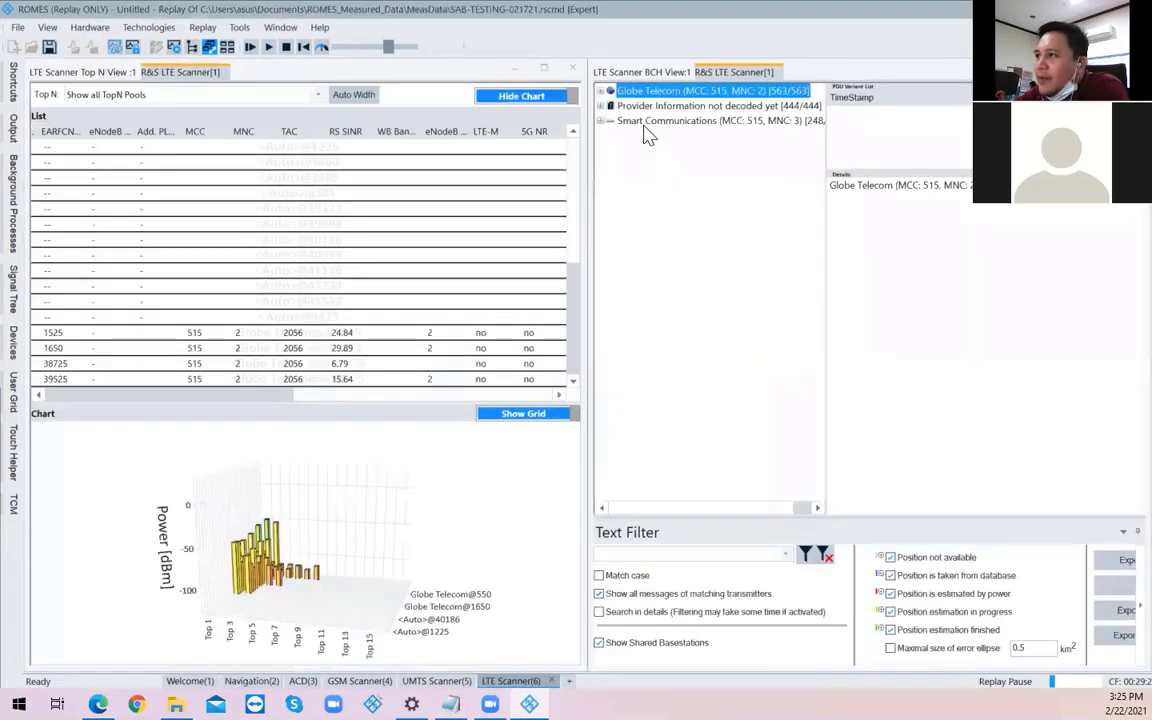
{"action": "left_click", "coordinate": [671, 107]}
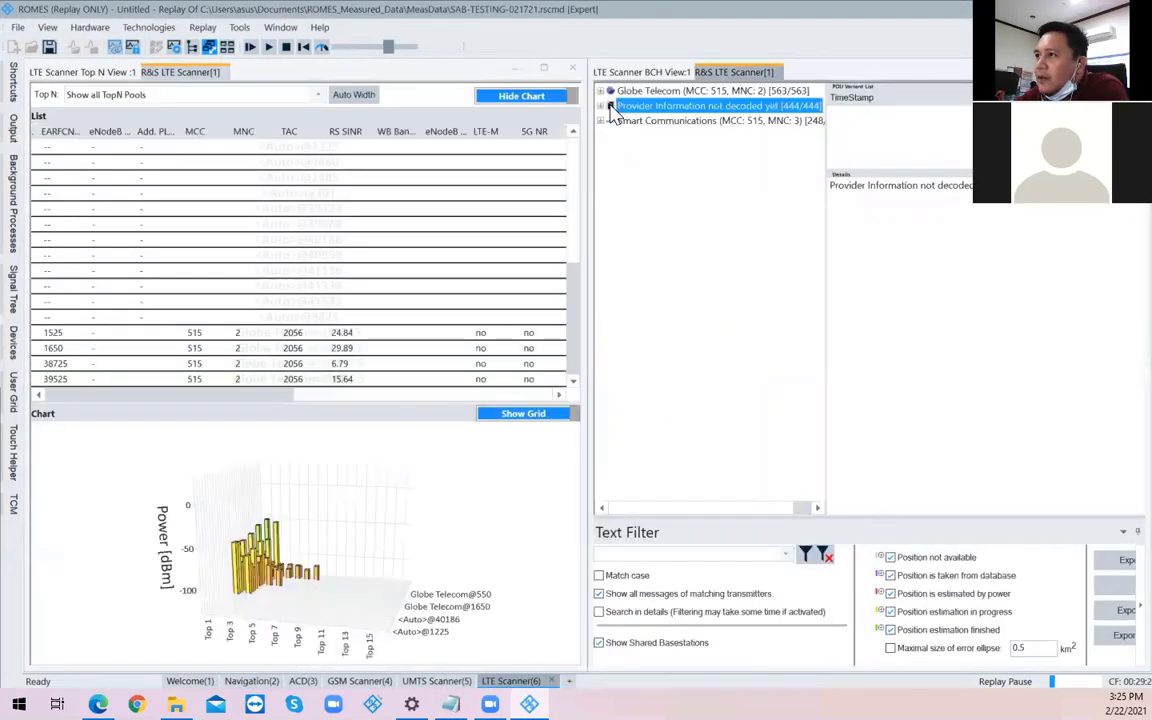
{"action": "left_click", "coordinate": [609, 106]}
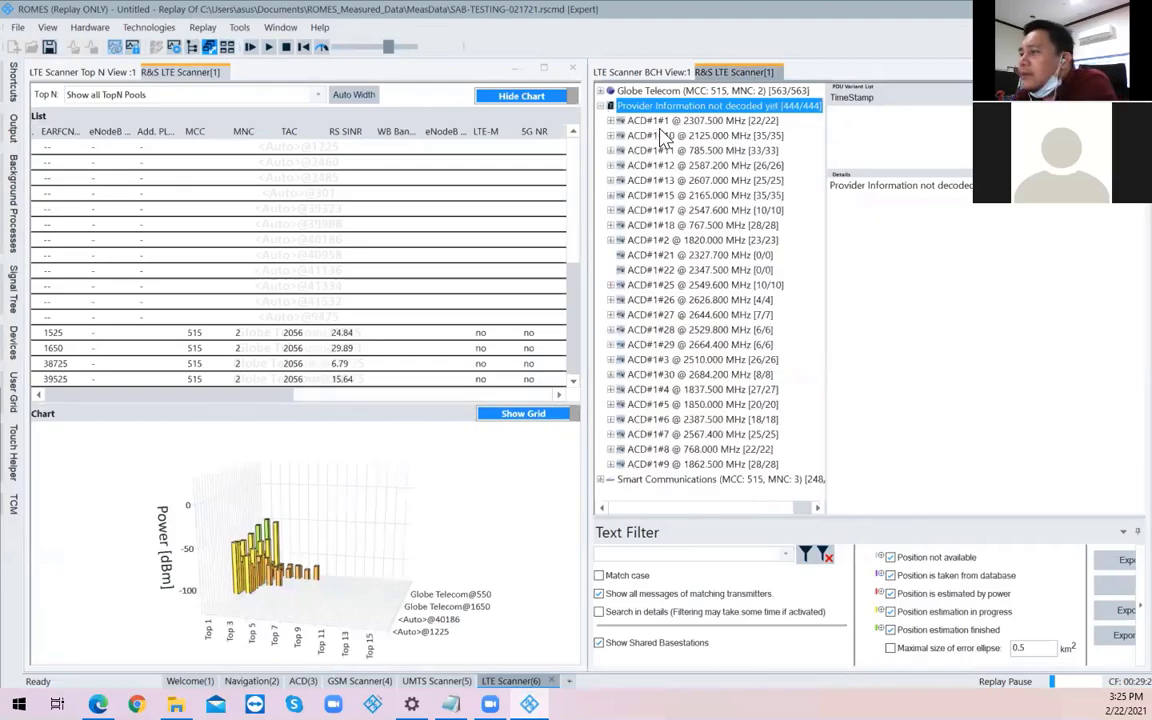
{"action": "left_click_drag", "start_coordinate": [826, 298], "coordinate": [856, 300]}
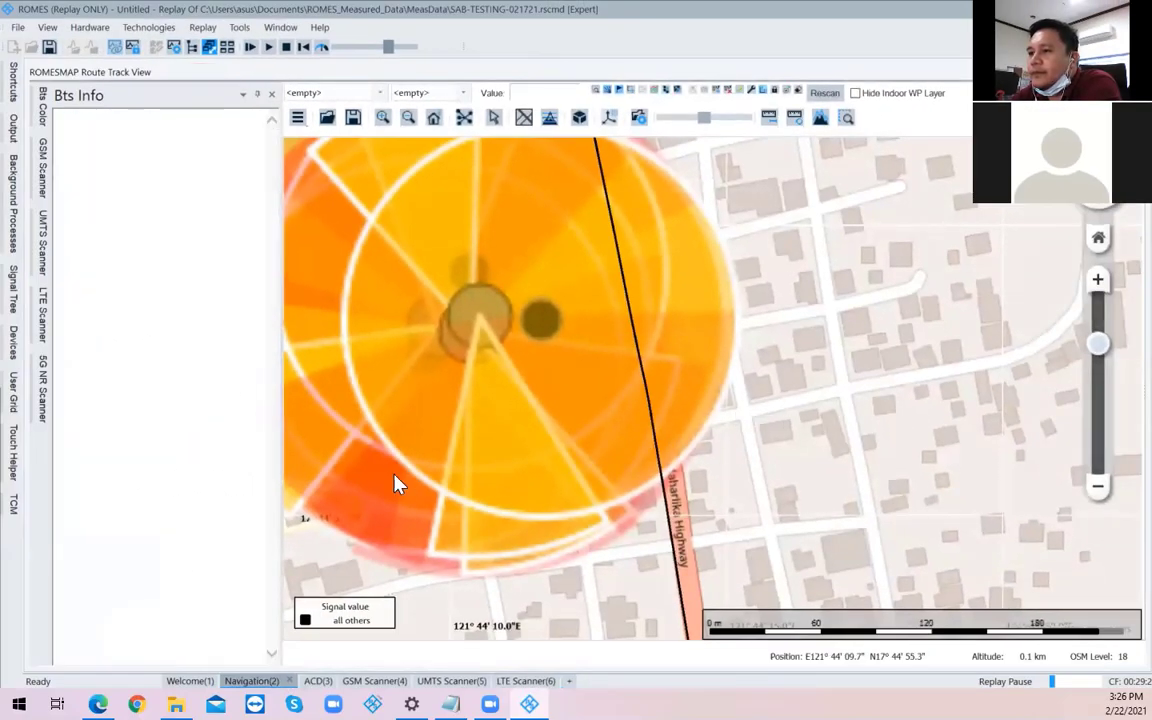
- Return to the route map and read through the estimator details of the eNodeBs at the centre of the Iguig cluster
{"action": "left_click", "coordinate": [490, 322]}
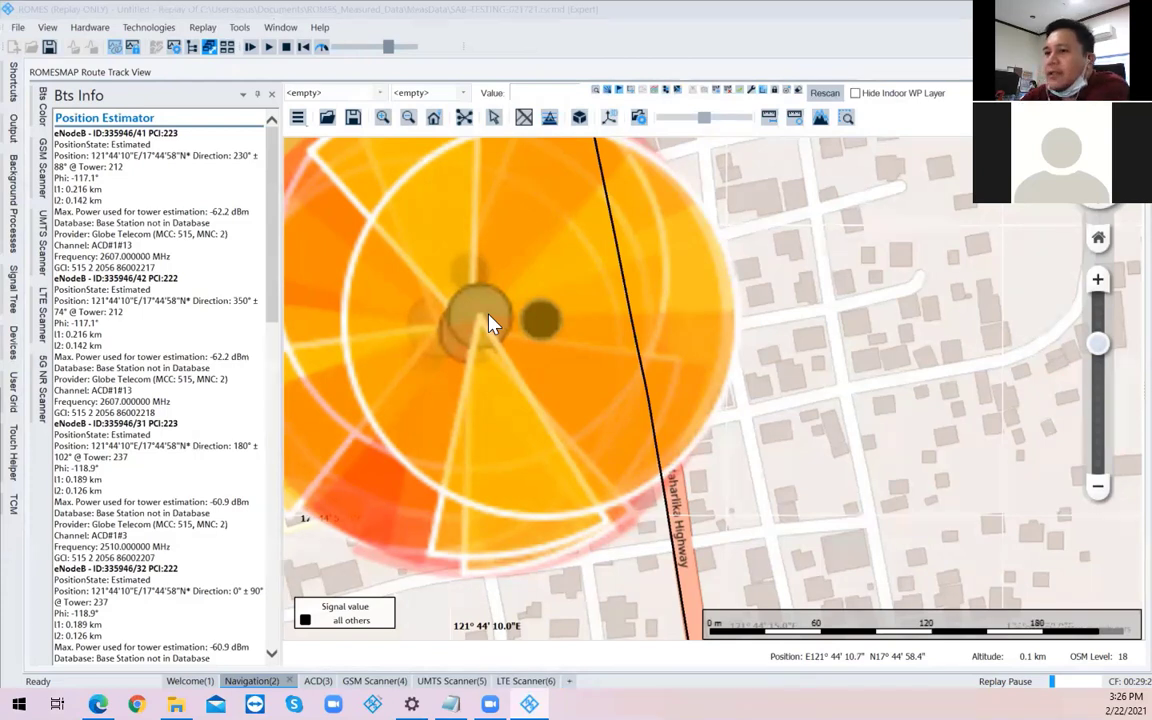
{"action": "left_click_drag", "start_coordinate": [272, 318], "coordinate": [274, 341]}
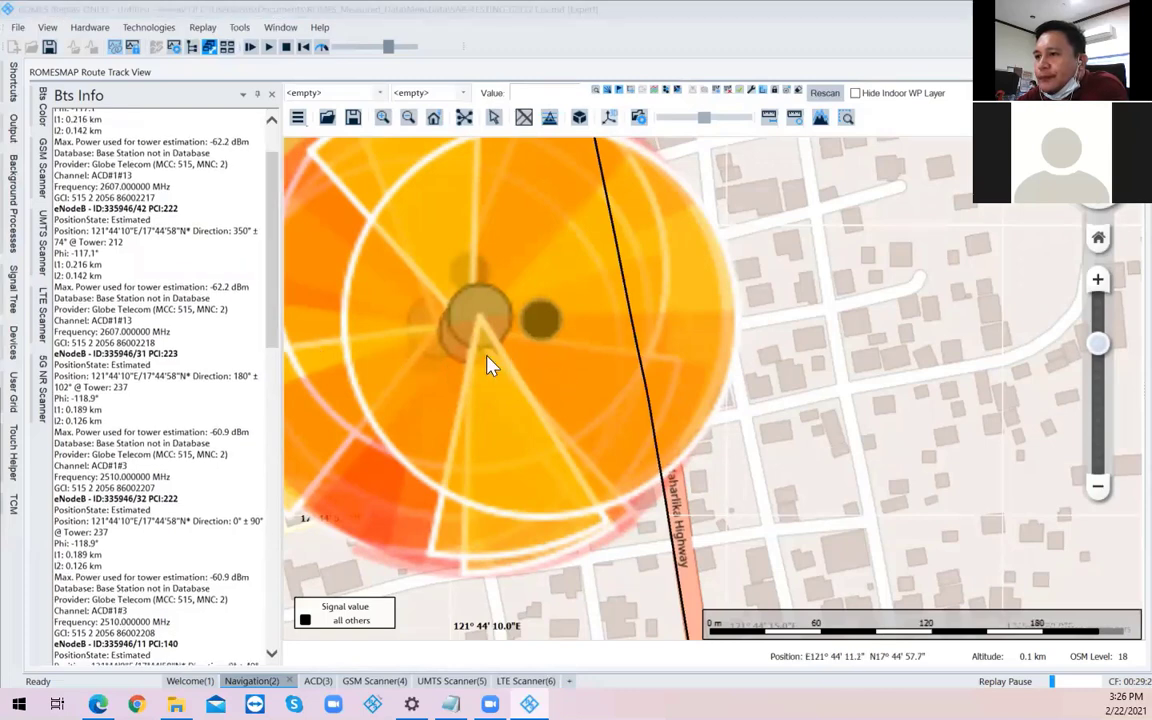
{"action": "scroll", "coordinate": [530, 368], "scroll_direction": "down", "scroll_amount": 1}
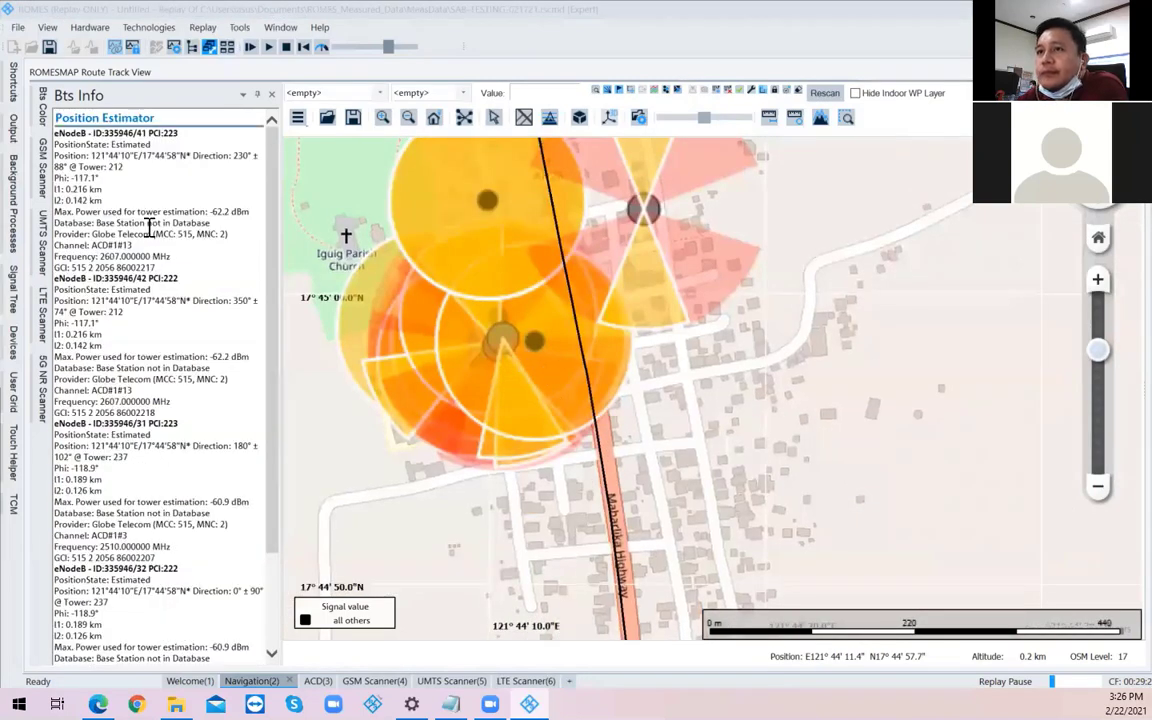
- Check the route map's Bts Color and GSM Scanner bars and return to the Bts Info details
{"action": "left_click", "coordinate": [44, 118]}
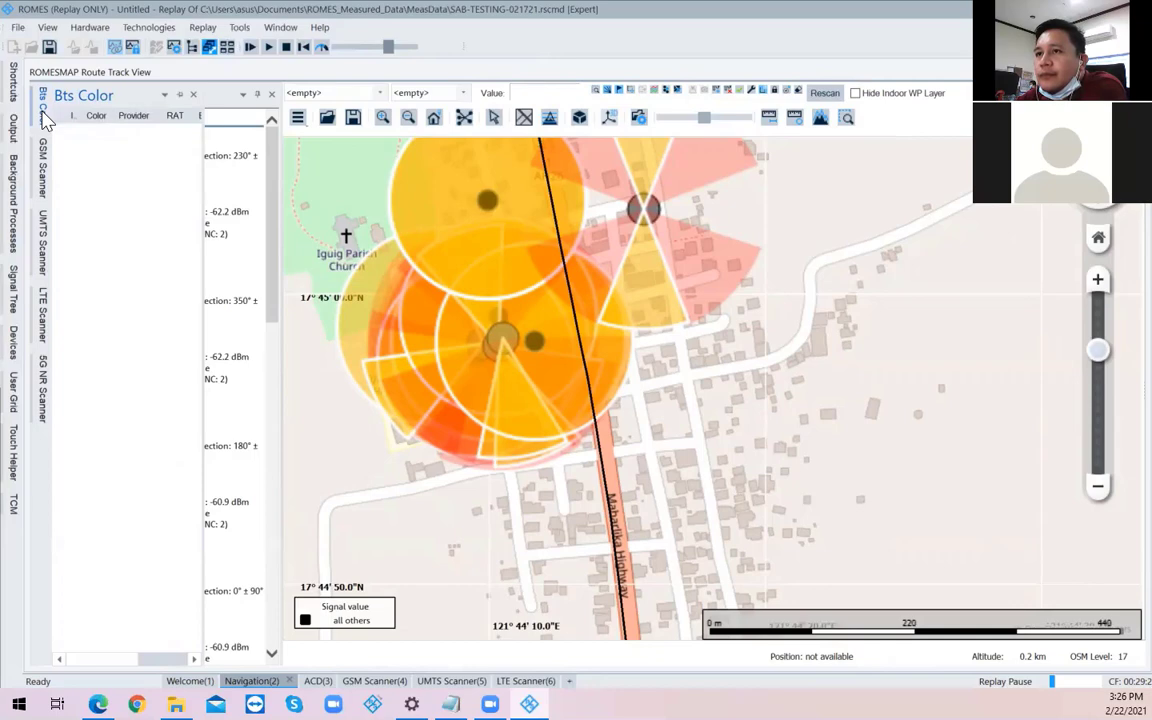
{"action": "left_click", "coordinate": [44, 180]}
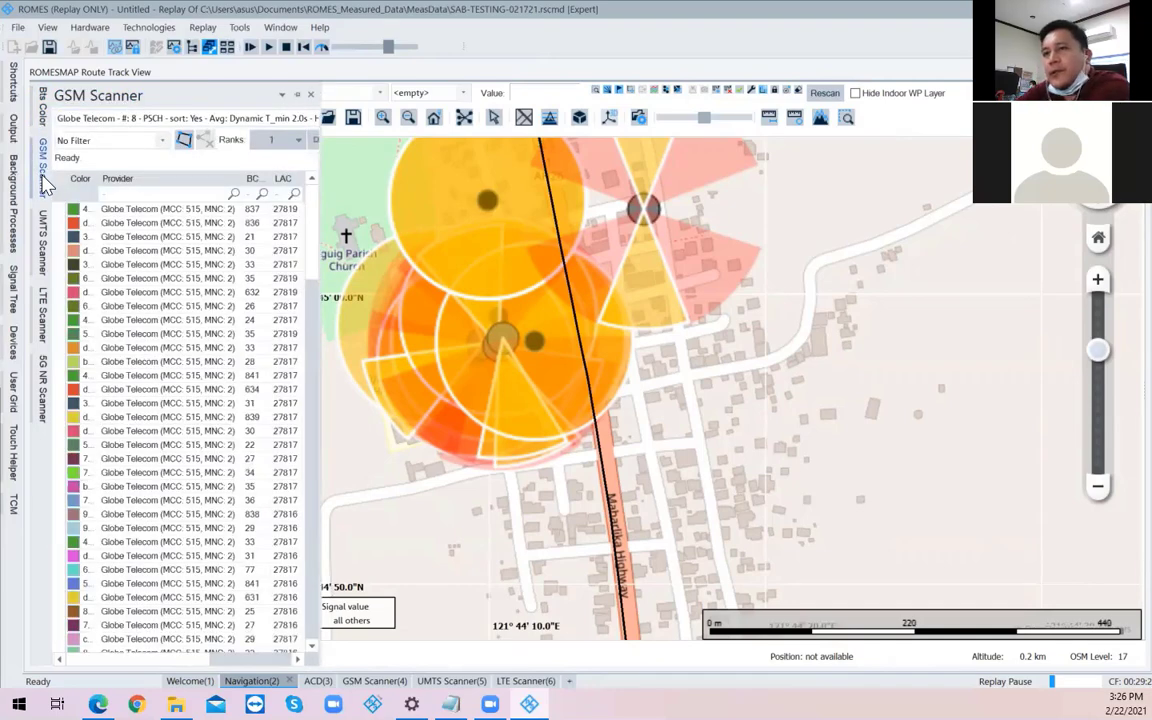
{"action": "left_click", "coordinate": [44, 112]}
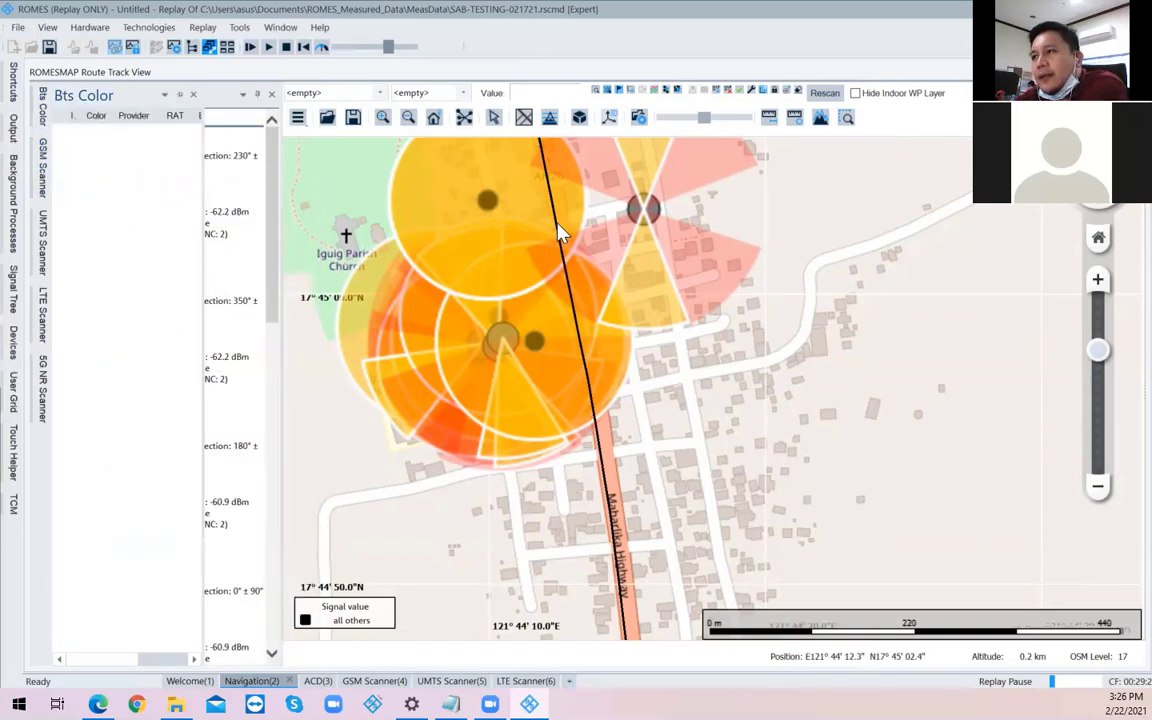
{"action": "left_click", "coordinate": [489, 205]}
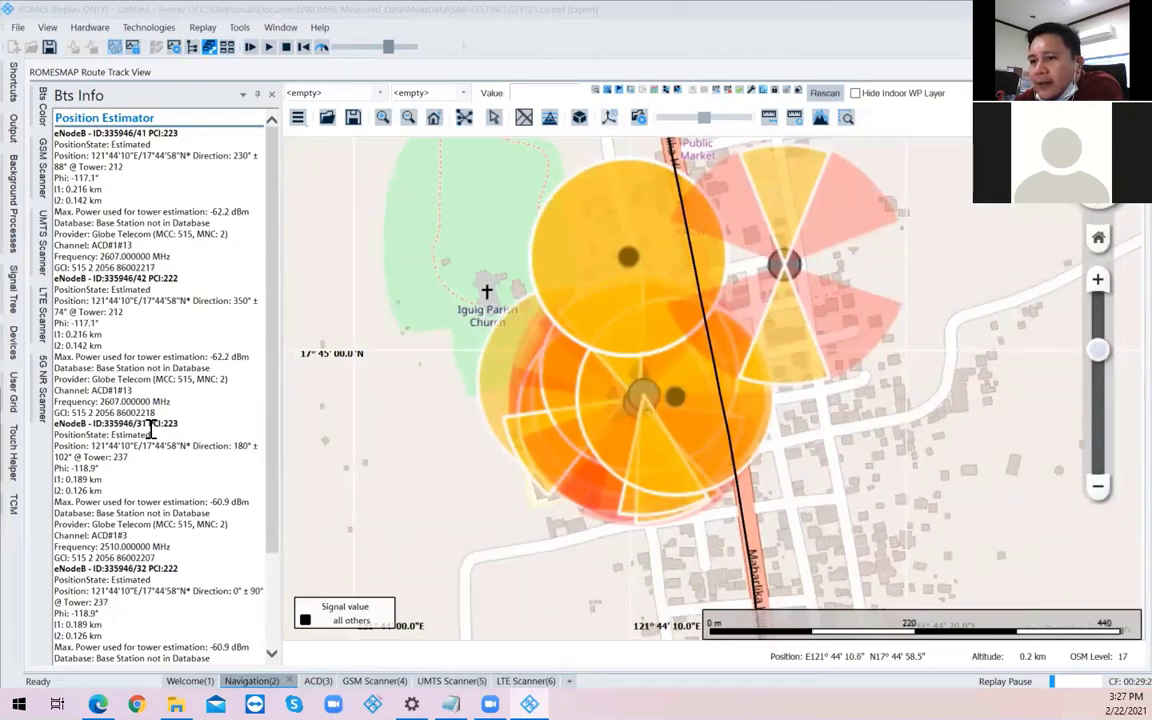
- Read the remaining eNodeB estimator details for the Iguig cluster in Bts Info and check the 5G NR Scanner bar
{"action": "scroll", "coordinate": [248, 420], "scroll_direction": "down", "scroll_amount": 10}
{"action": "left_click_drag", "start_coordinate": [272, 528], "coordinate": [262, 618]}
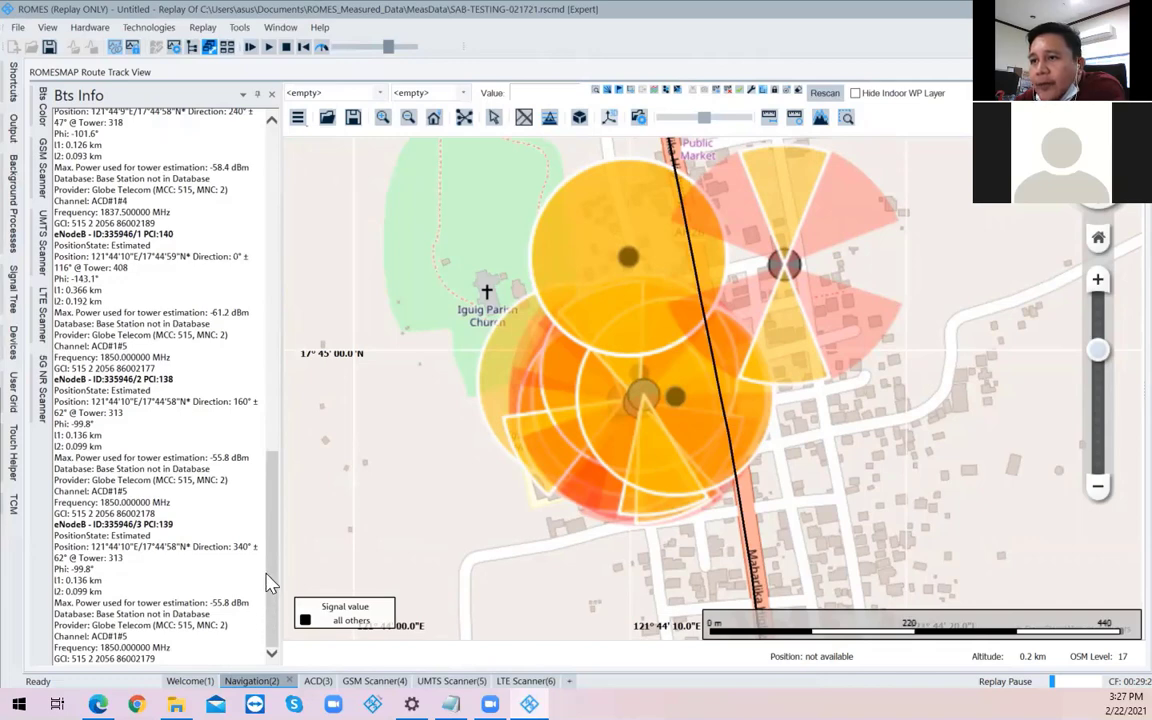
{"action": "left_click_drag", "start_coordinate": [275, 468], "coordinate": [291, 154]}
{"action": "left_click", "coordinate": [43, 180]}
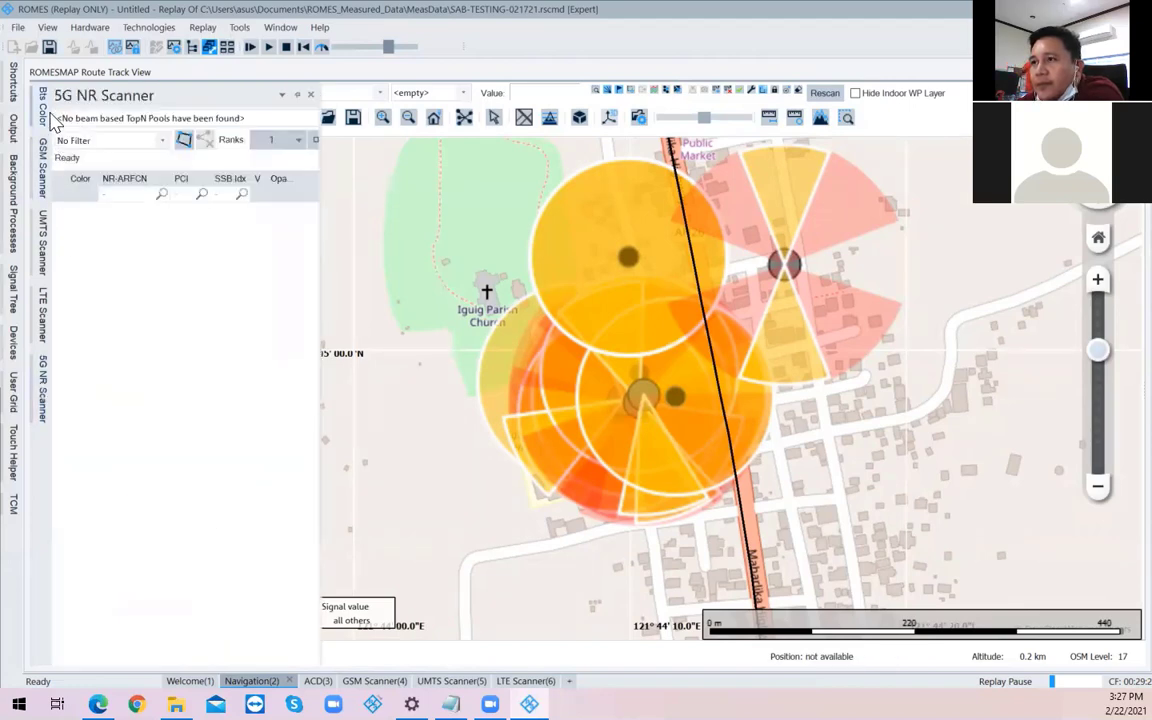
{"action": "mouse_move", "coordinate": [53, 117]}
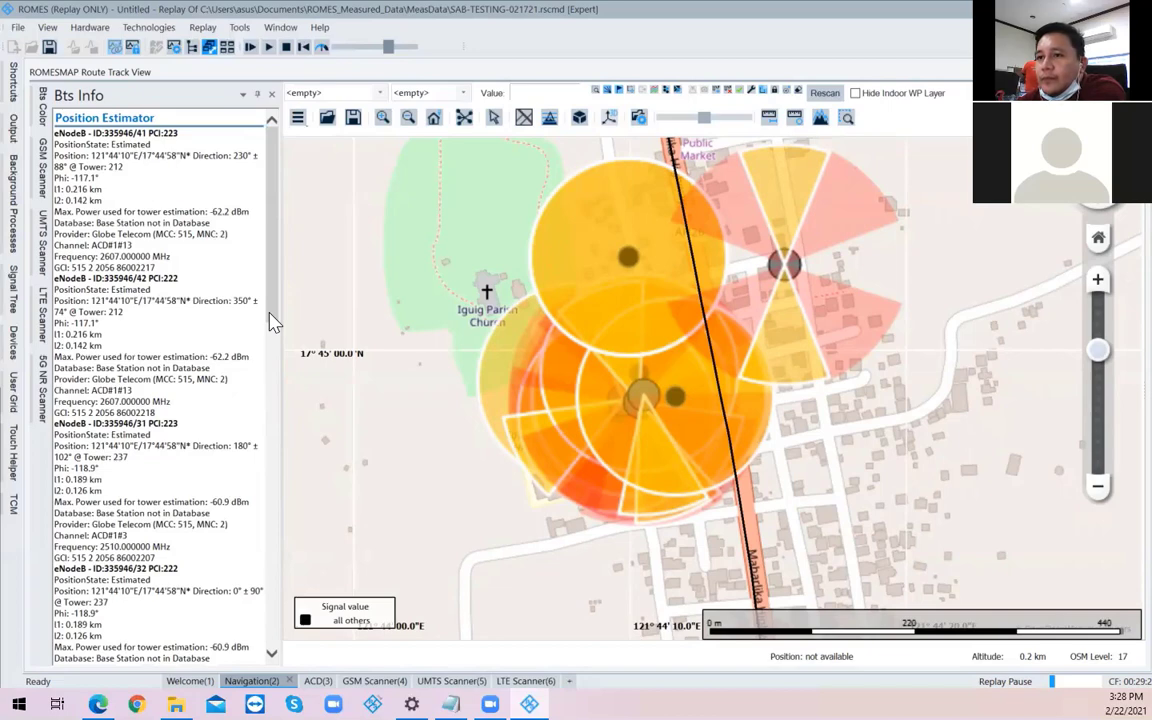
- Turn on the finished position estimates for UMTS and GSM in the Tec Feature Switch bar
{"action": "right_click", "coordinate": [450, 419]}
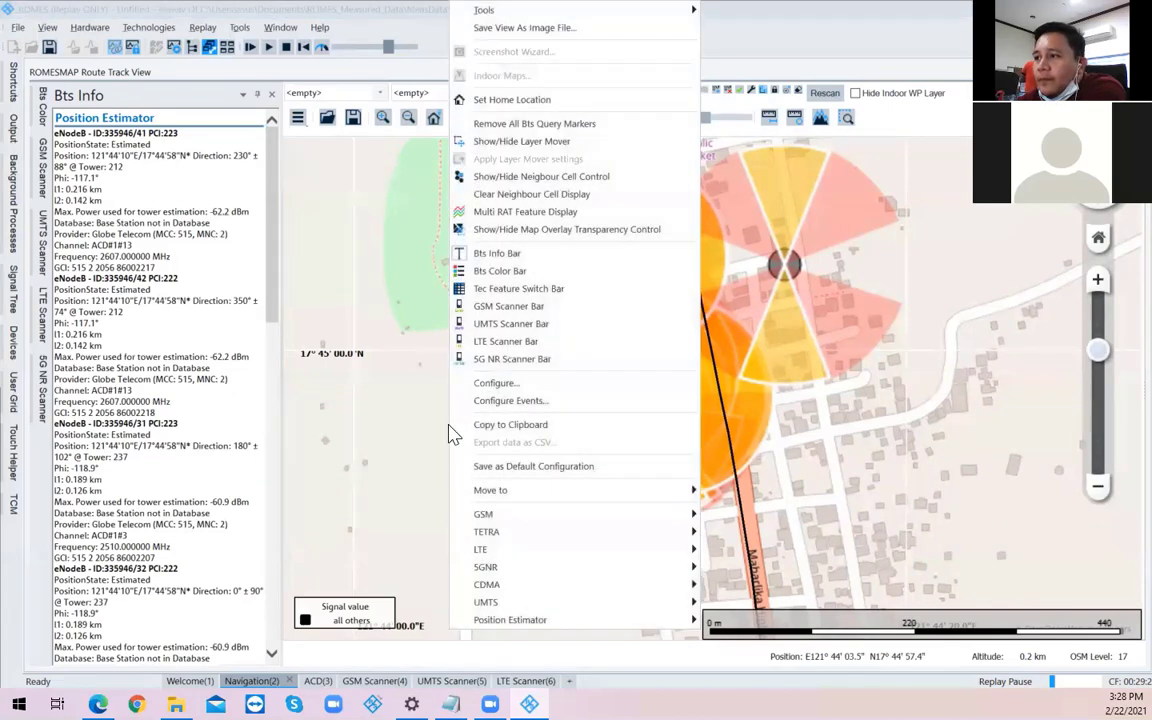
{"action": "left_click", "coordinate": [525, 289]}
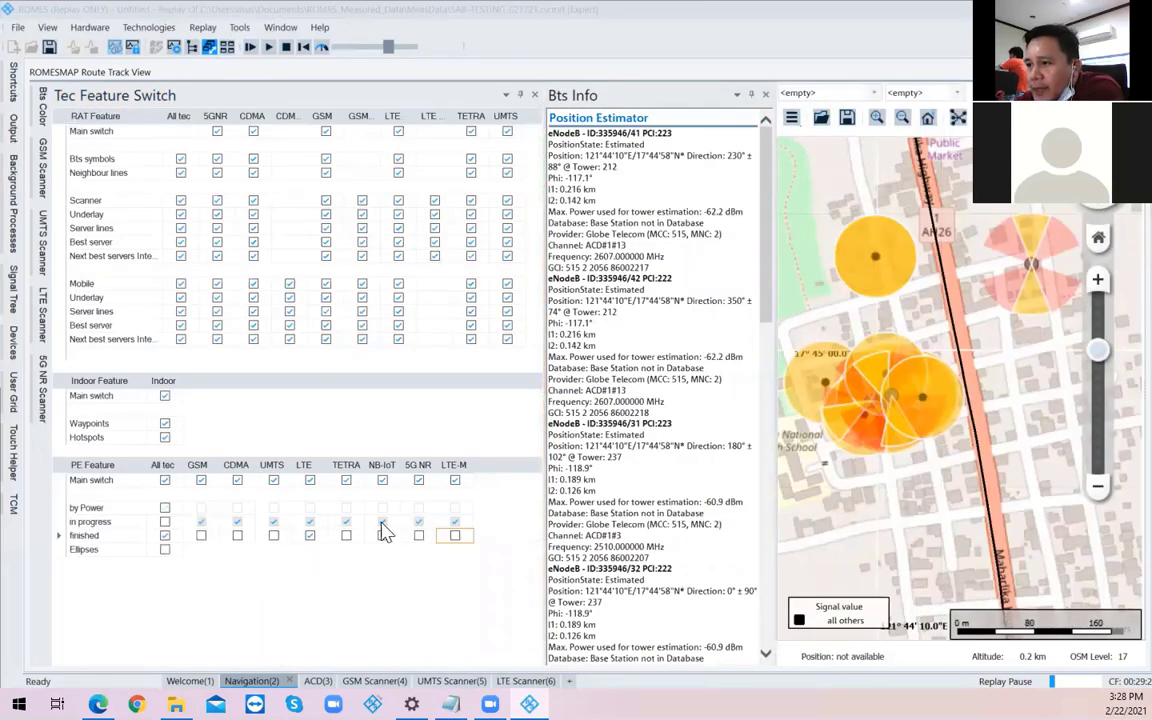
{"action": "left_click", "coordinate": [273, 537]}
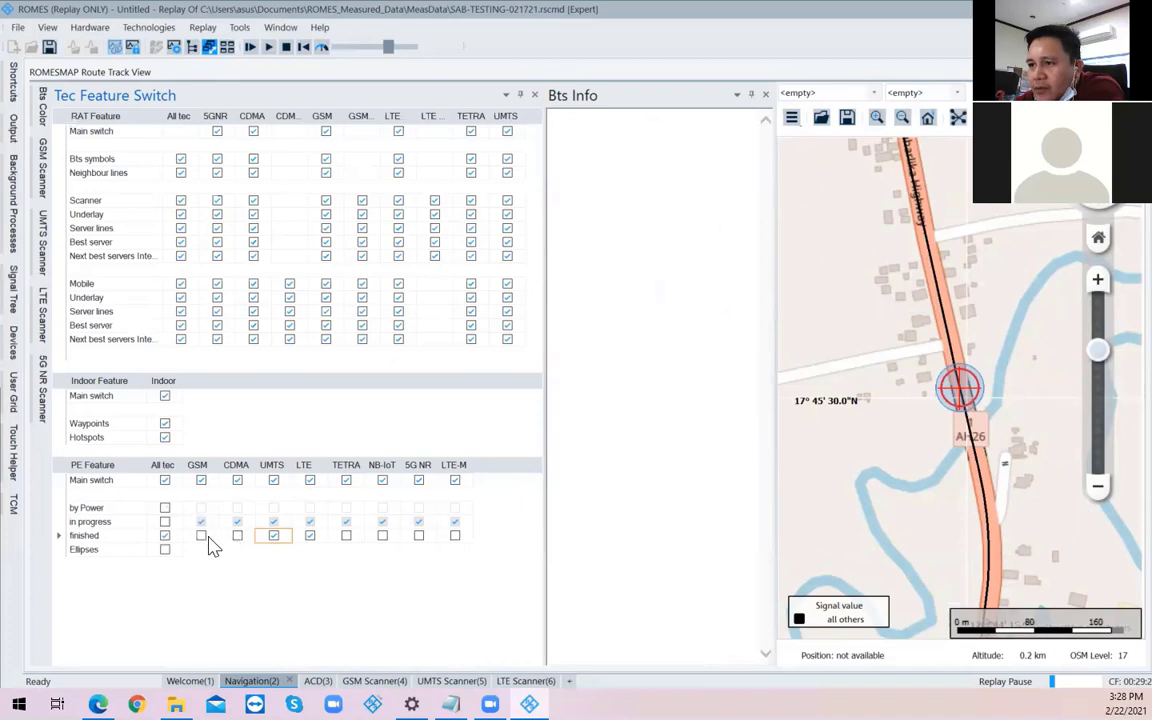
{"action": "left_click", "coordinate": [202, 538]}
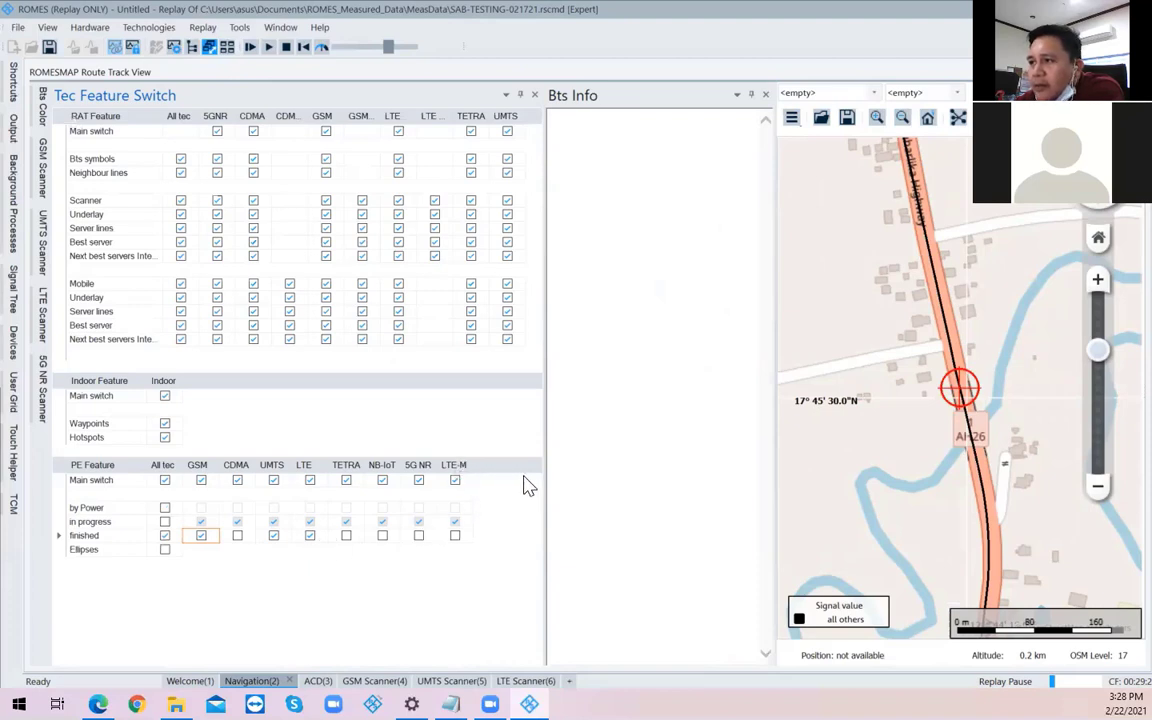
{"action": "left_click", "coordinate": [534, 94]}
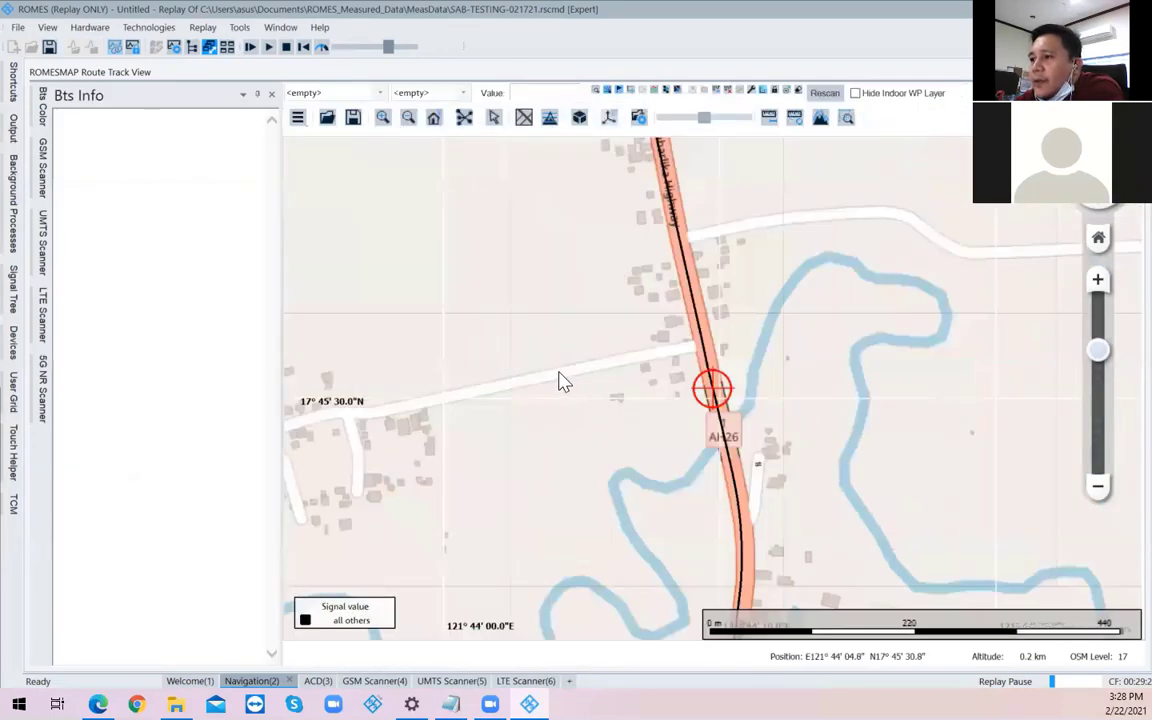
- Locate the Iguig cluster on the route map and display the estimator details of the NodeB east of Iguig Parish Church
{"action": "scroll", "coordinate": [740, 425], "scroll_direction": "down", "scroll_amount": 1}
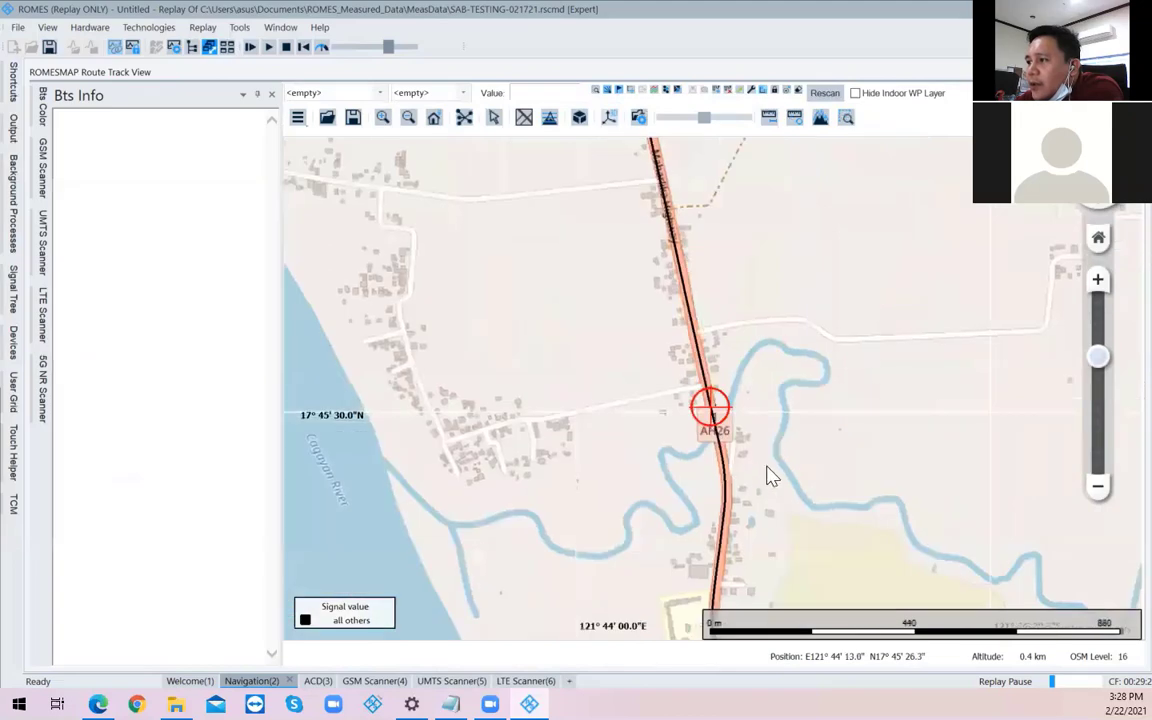
{"action": "left_click_drag", "start_coordinate": [769, 476], "coordinate": [482, 217]}
{"action": "left_click_drag", "start_coordinate": [513, 460], "coordinate": [597, 267]}
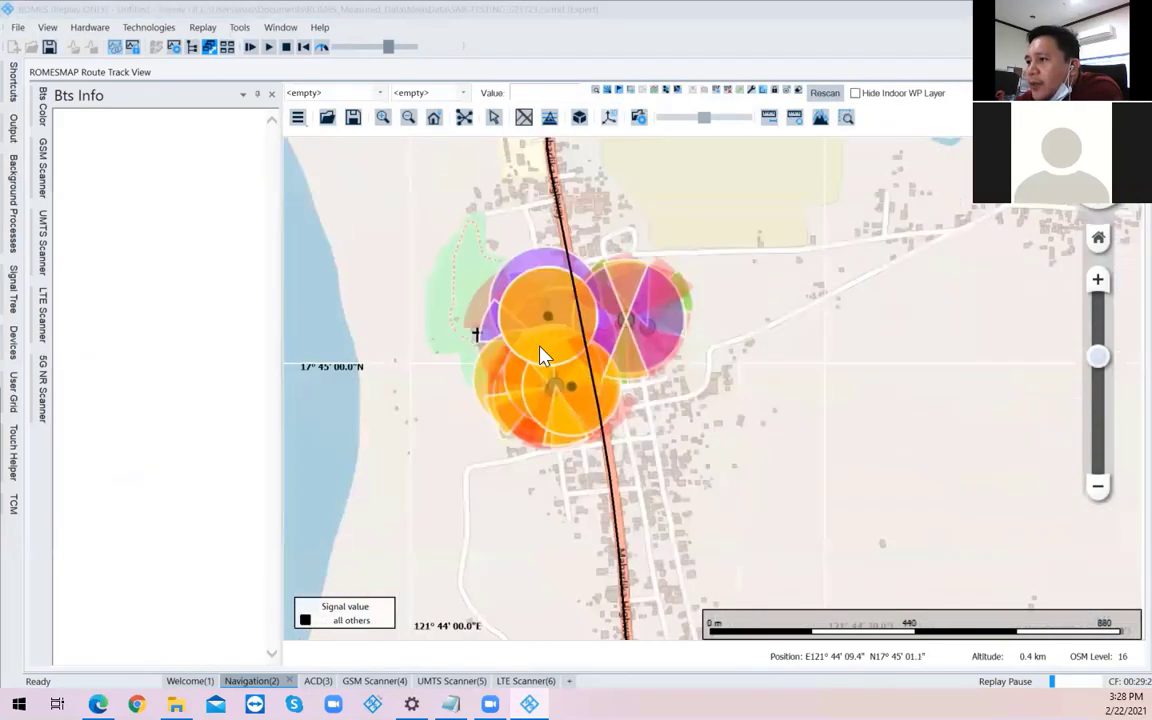
{"action": "left_click", "coordinate": [540, 355]}
{"action": "scroll", "coordinate": [540, 355], "scroll_direction": "up", "scroll_amount": 2}
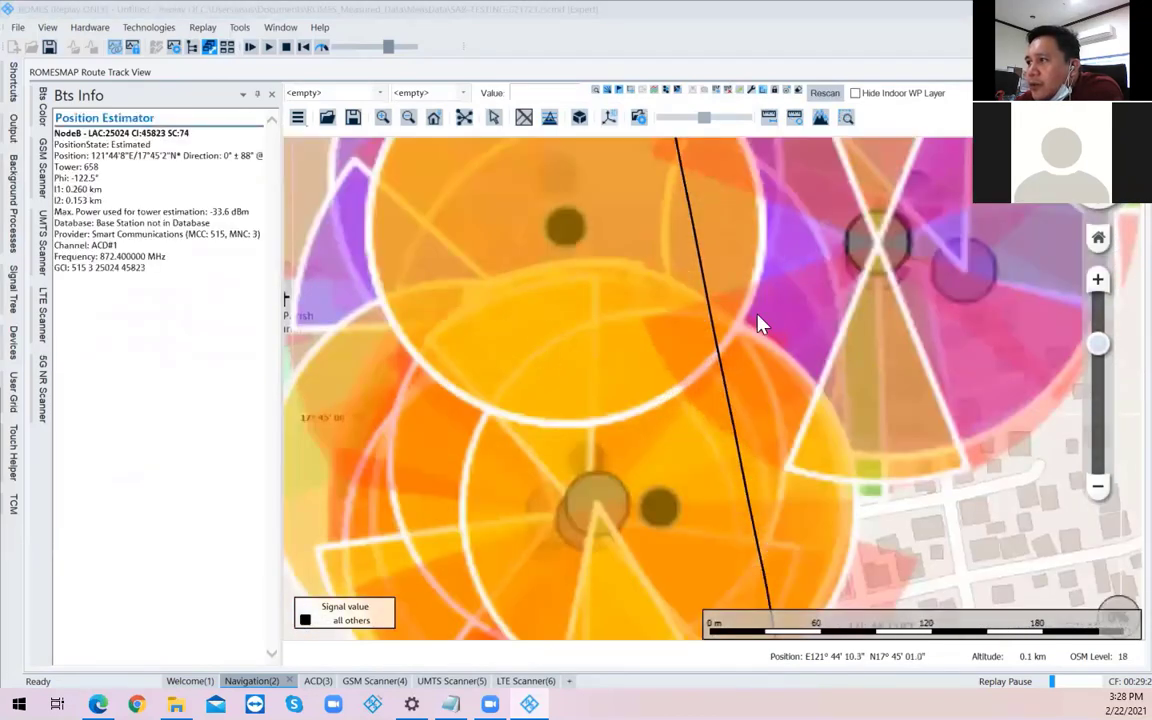
- Display the GSM, UMTS and LTE estimator details of the overlapping sectors at the cluster east of Maharlika Highway in Iguig
{"action": "scroll", "coordinate": [841, 360], "scroll_direction": "down", "scroll_amount": 2}
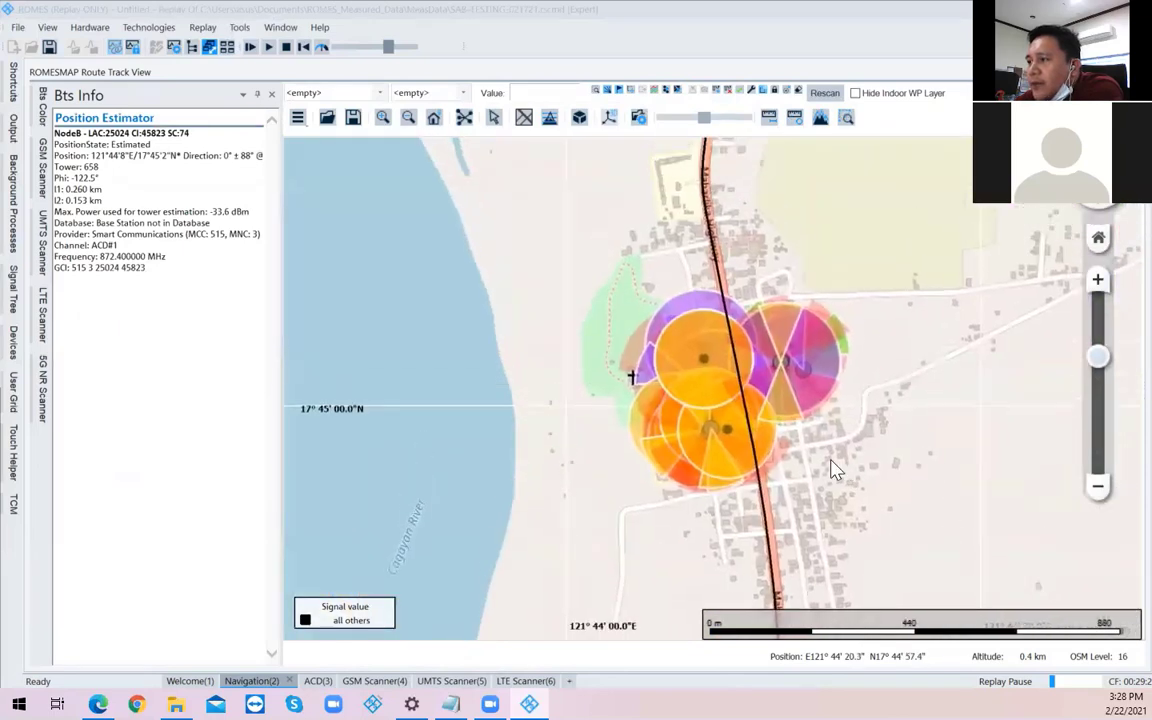
{"action": "scroll", "coordinate": [832, 466], "scroll_direction": "up", "scroll_amount": 2}
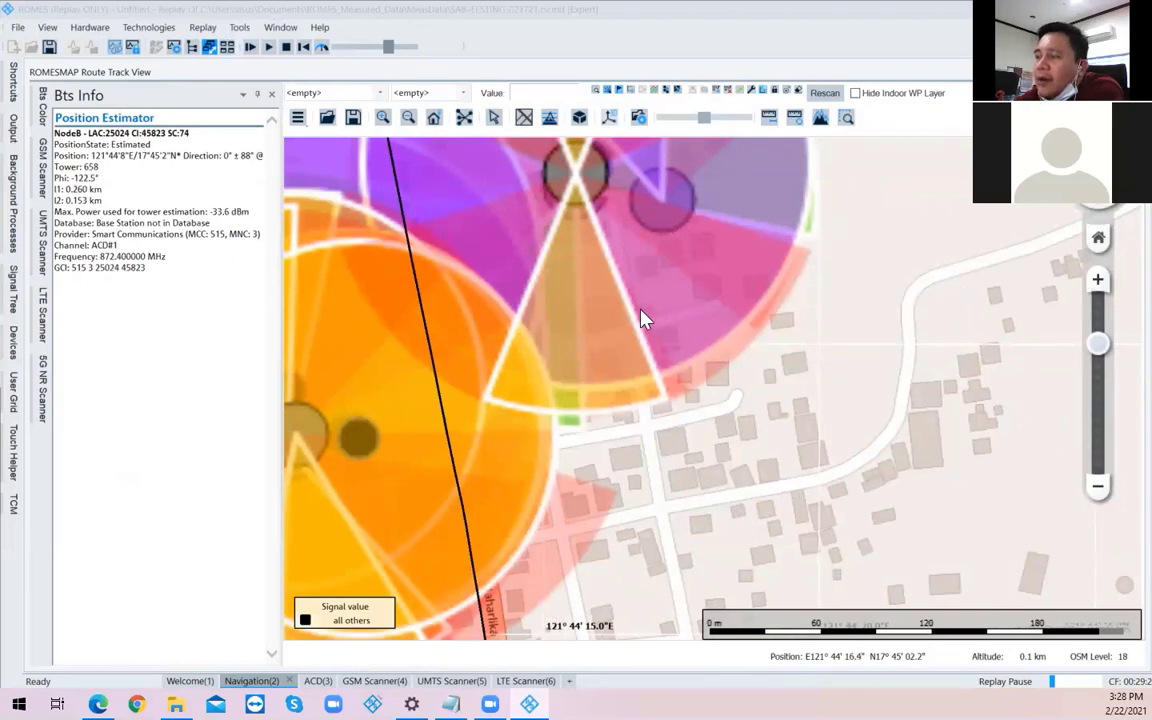
{"action": "left_click", "coordinate": [517, 368]}
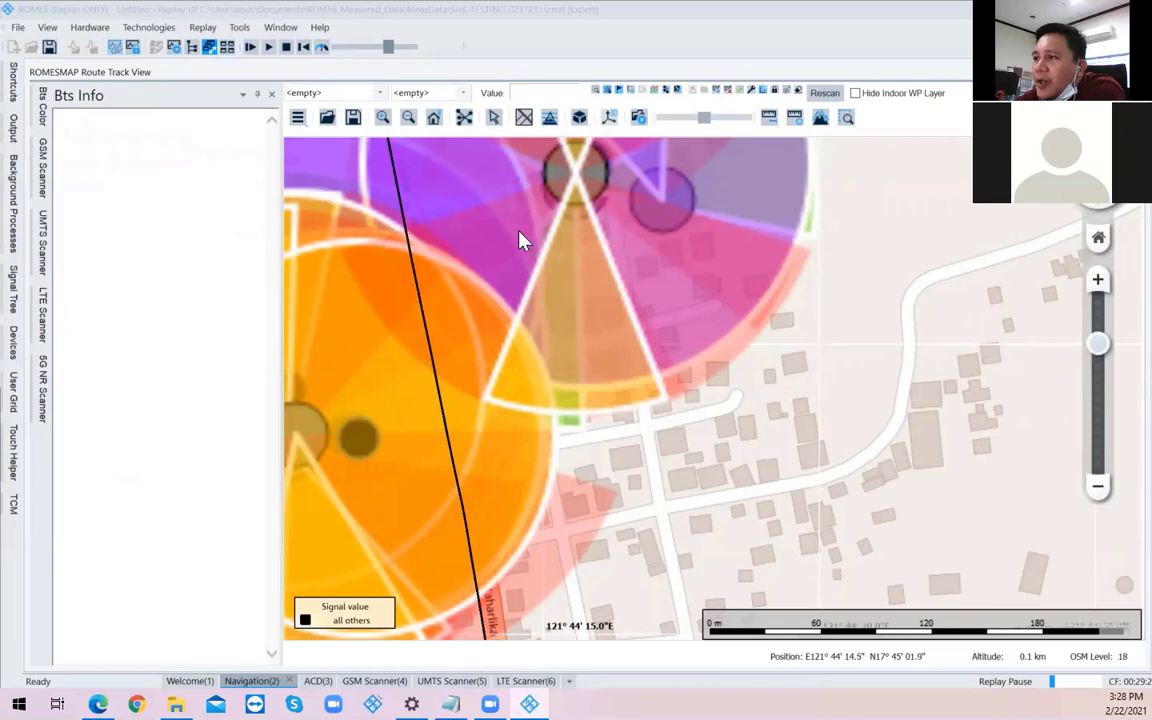
{"action": "left_click", "coordinate": [551, 225]}
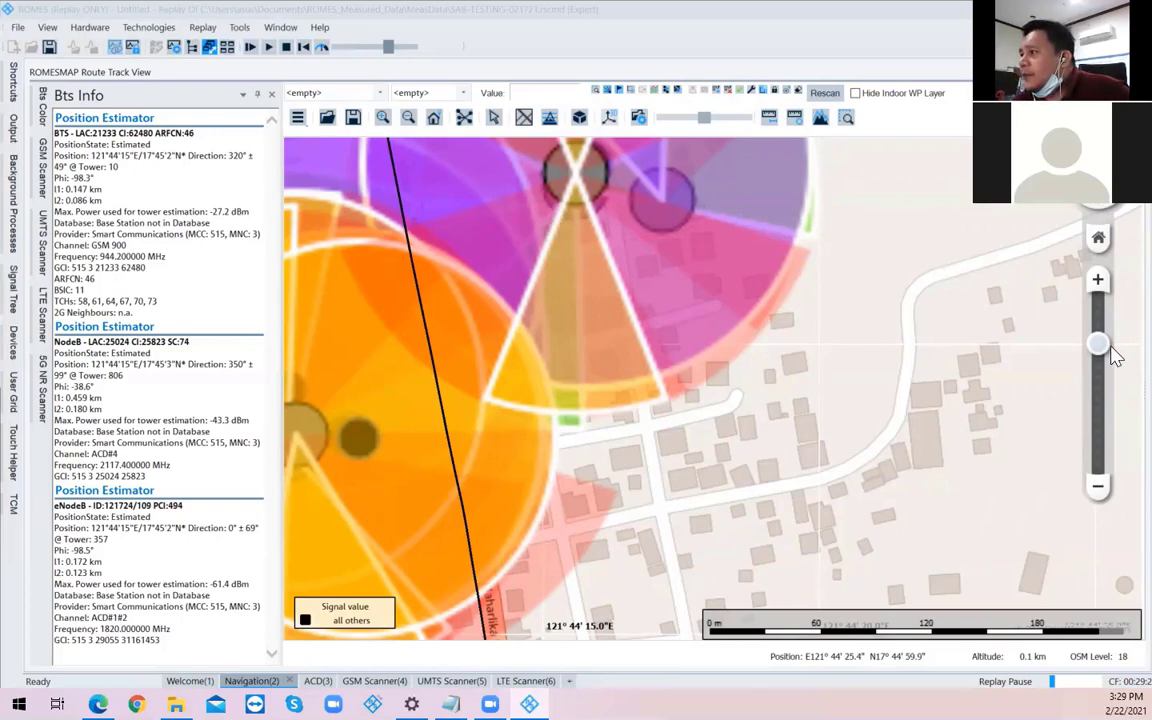
- Follow the route south from Iguig along Maharlika Highway to the Cagayan Valley Regional Government Center, examining the estimated sites on the way
{"action": "left_click_drag", "start_coordinate": [1100, 352], "coordinate": [1100, 370]}
{"action": "left_click_drag", "start_coordinate": [926, 476], "coordinate": [885, 321]}
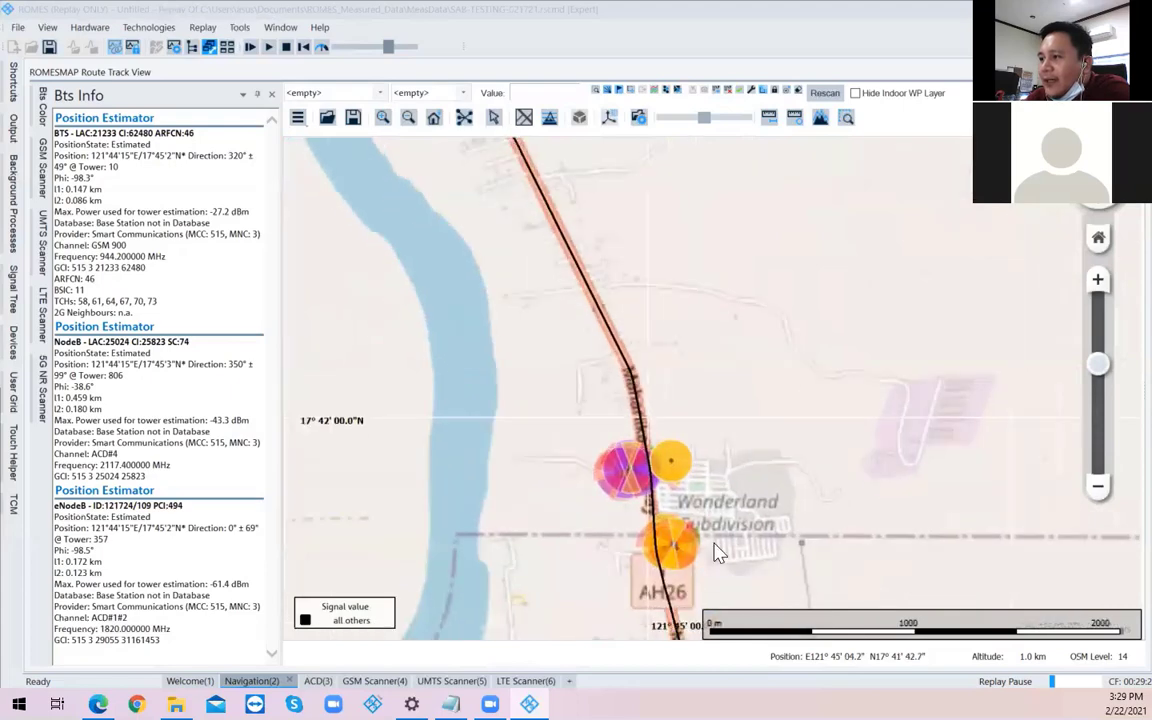
{"action": "left_click_drag", "start_coordinate": [726, 559], "coordinate": [614, 345]}
{"action": "left_click_drag", "start_coordinate": [632, 450], "coordinate": [670, 320]}
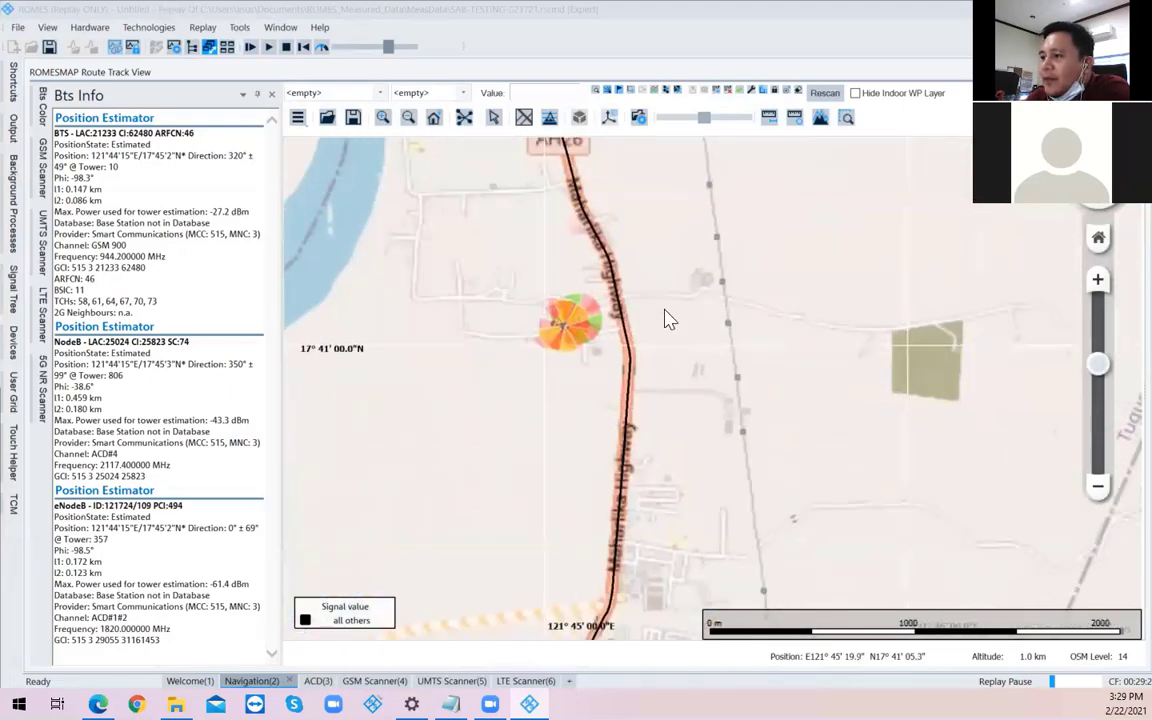
{"action": "left_click_drag", "start_coordinate": [660, 478], "coordinate": [674, 288]}
{"action": "left_click_drag", "start_coordinate": [606, 578], "coordinate": [698, 374]}
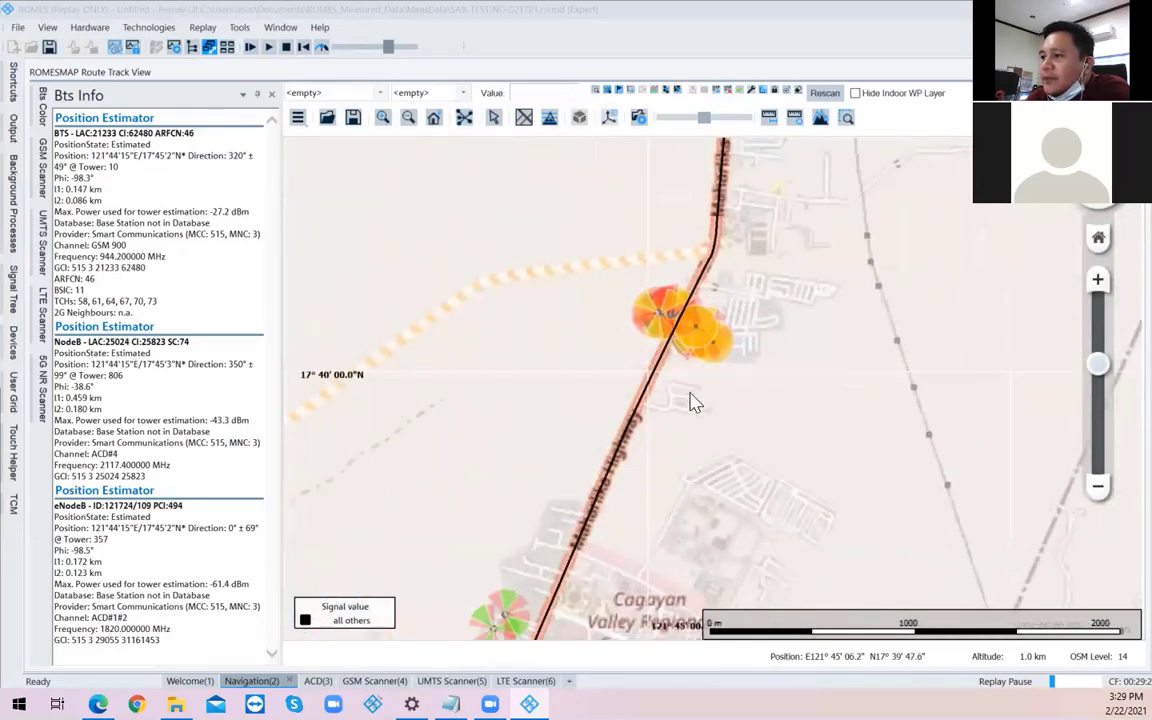
{"action": "left_click_drag", "start_coordinate": [605, 460], "coordinate": [614, 310]}
{"action": "left_click_drag", "start_coordinate": [550, 492], "coordinate": [580, 358]}
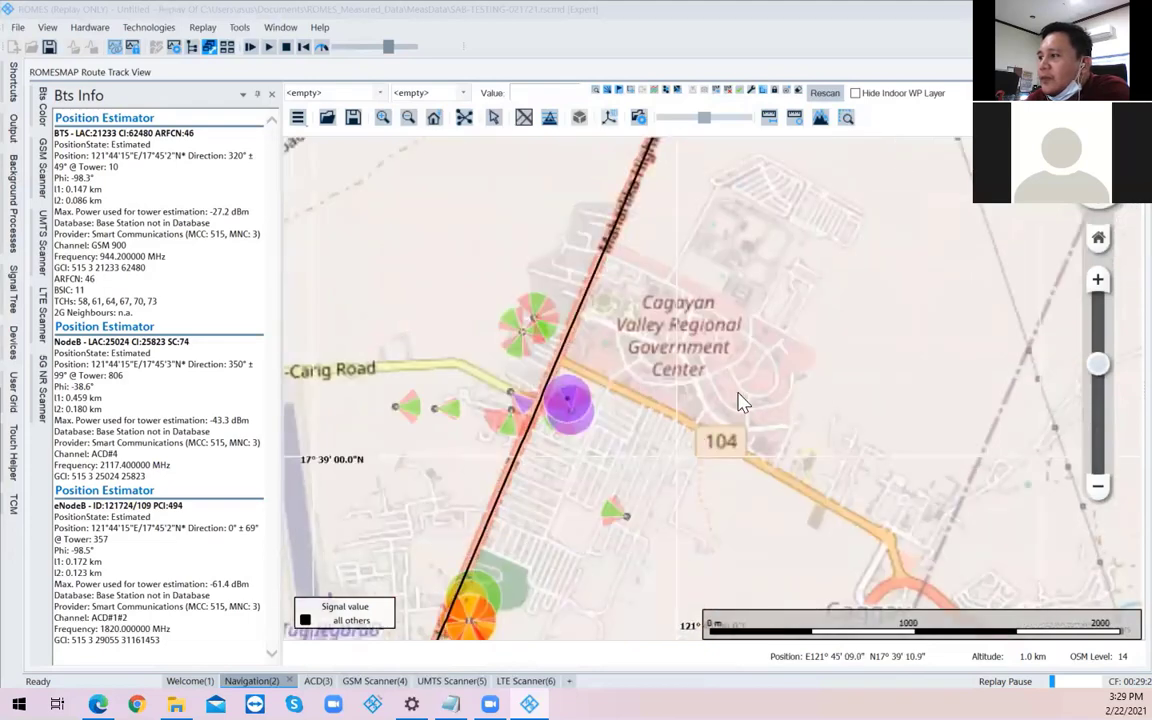
- Locate the southern end of the route near Reyes street in Tuguegarao and examine the site clusters around Divine Mercy Parish
{"action": "left_click_drag", "start_coordinate": [1103, 366], "coordinate": [1104, 390]}
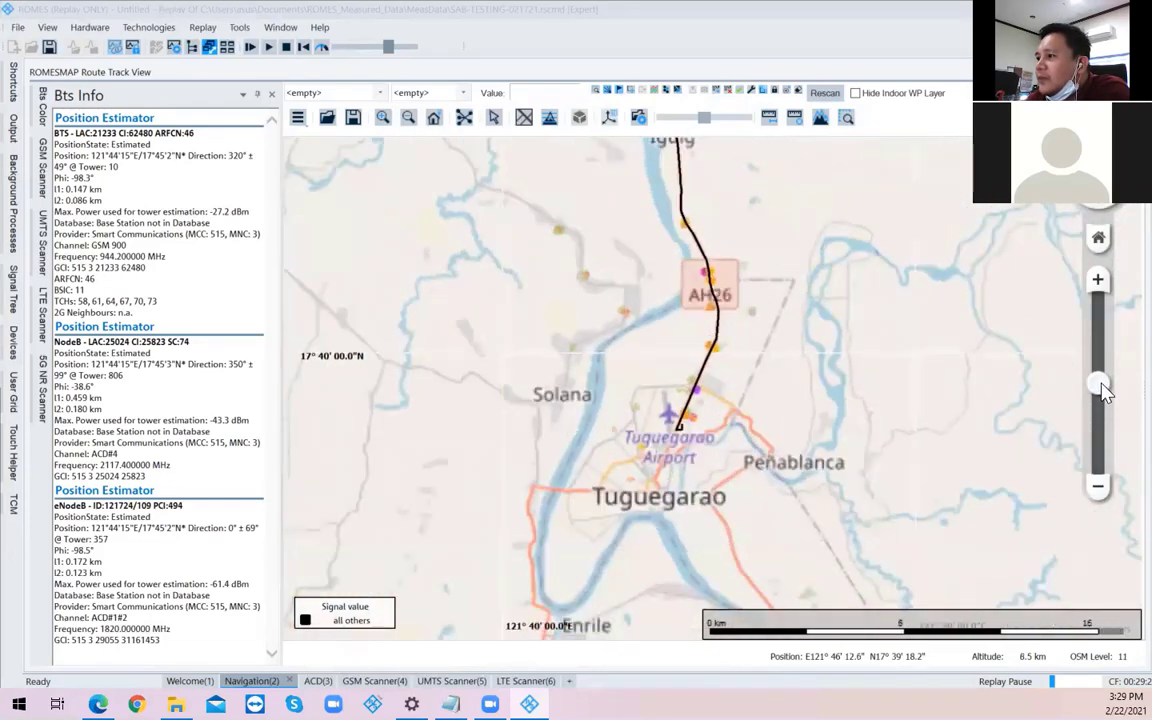
{"action": "scroll", "coordinate": [660, 420], "scroll_direction": "up", "scroll_amount": 6}
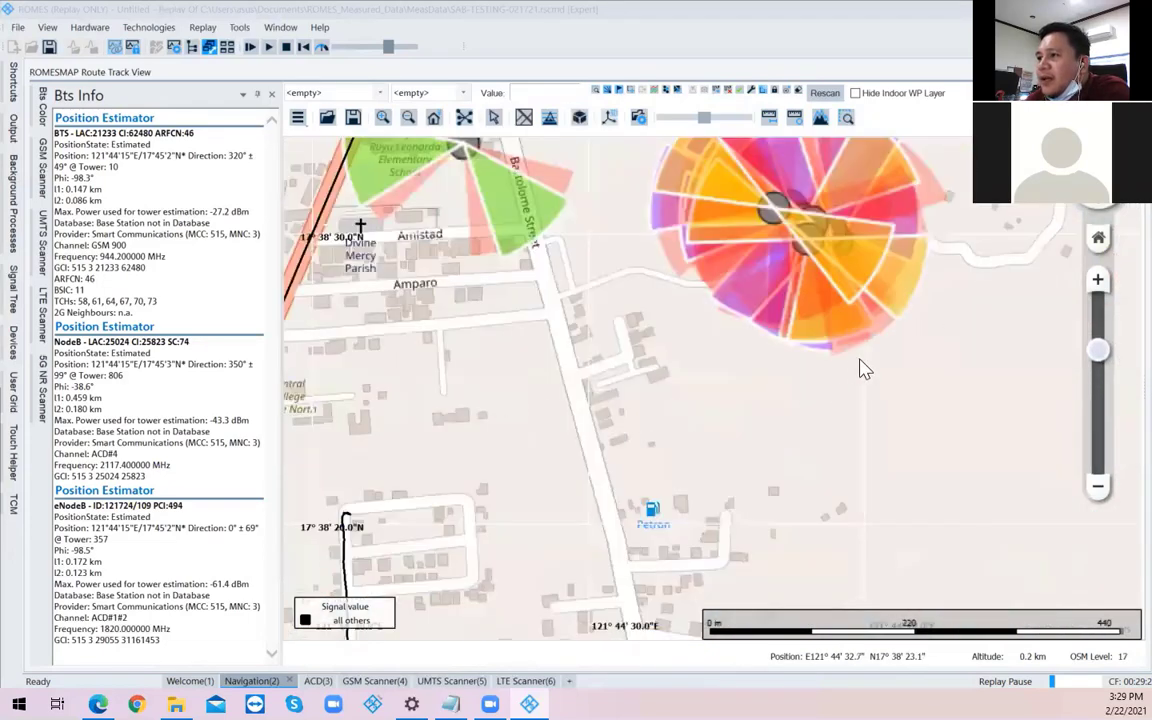
{"action": "left_click_drag", "start_coordinate": [436, 482], "coordinate": [836, 352]}
{"action": "scroll", "coordinate": [733, 507], "scroll_direction": "up", "scroll_amount": 1}
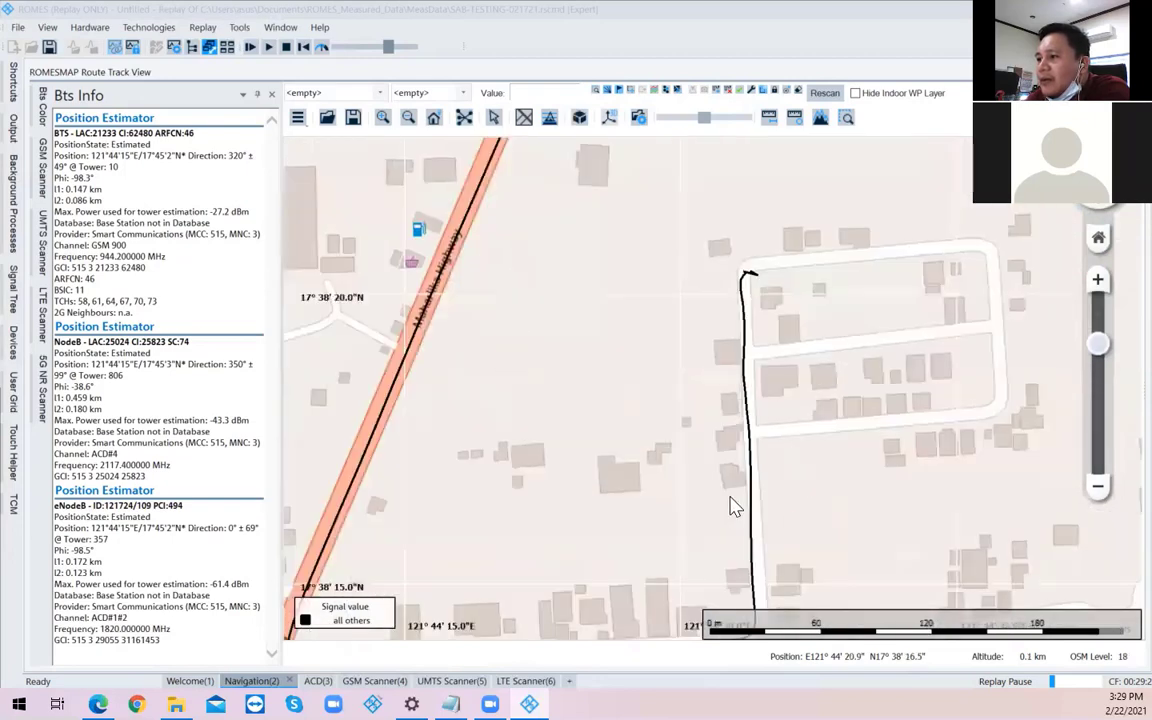
{"action": "scroll", "coordinate": [733, 507], "scroll_direction": "down", "scroll_amount": 1}
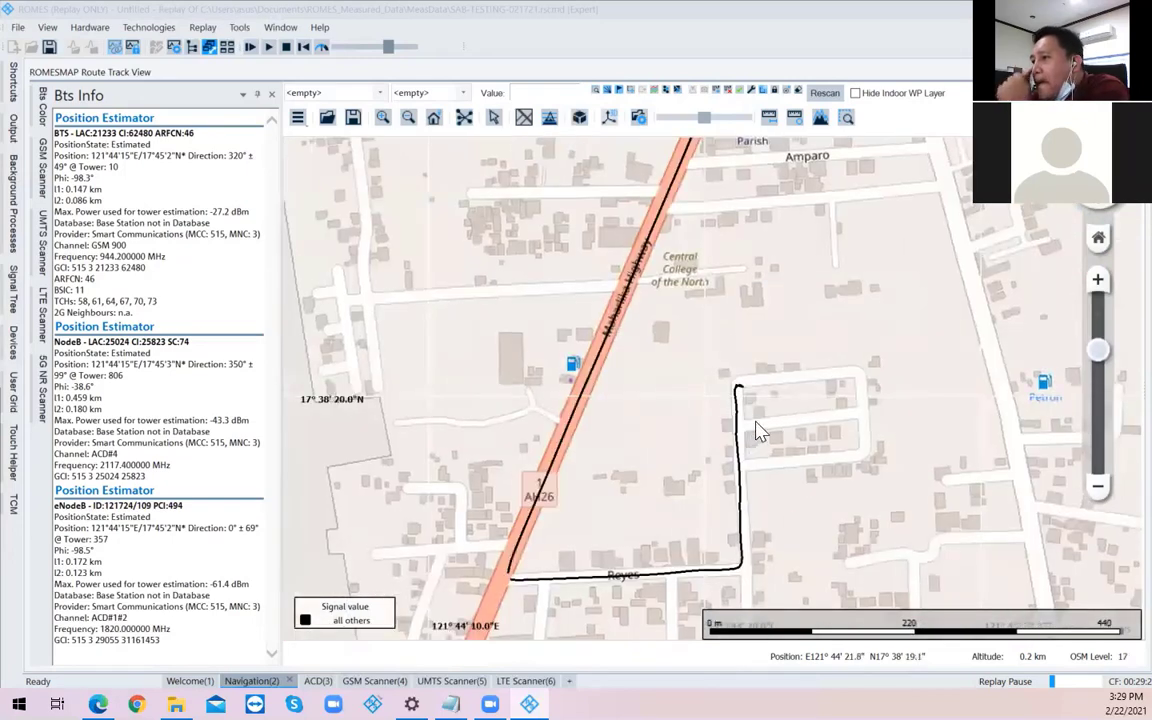
{"action": "left_click_drag", "start_coordinate": [812, 350], "coordinate": [690, 528]}
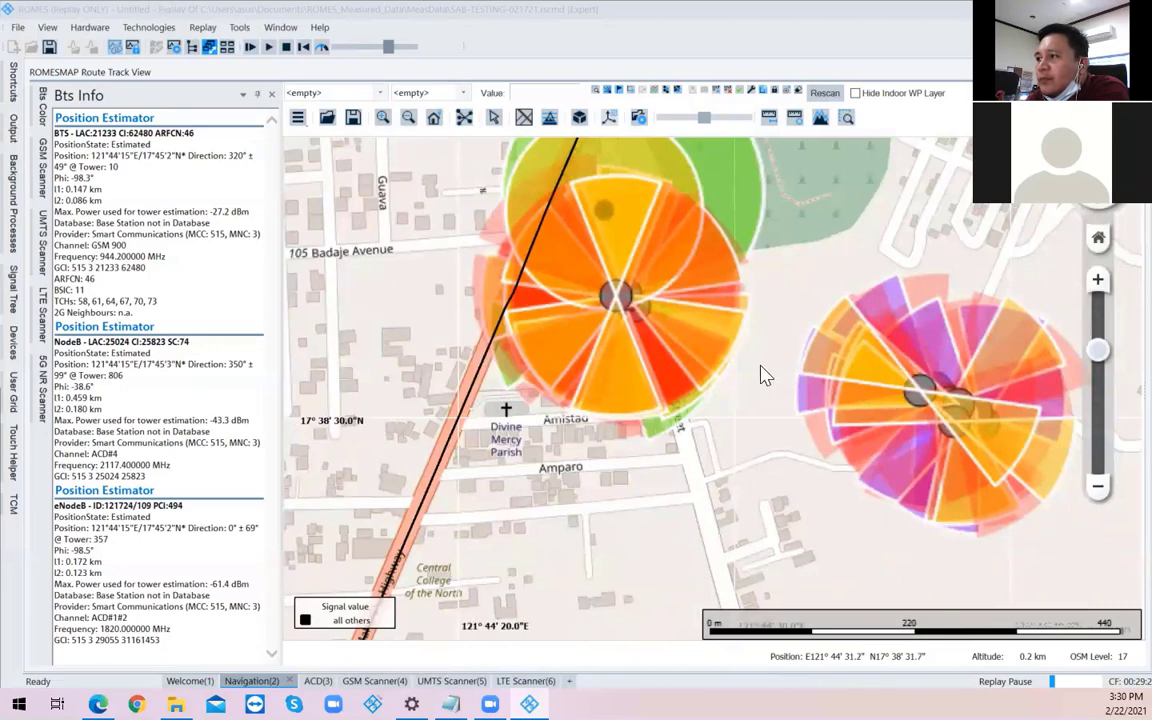
{"action": "right_click", "coordinate": [507, 446]}
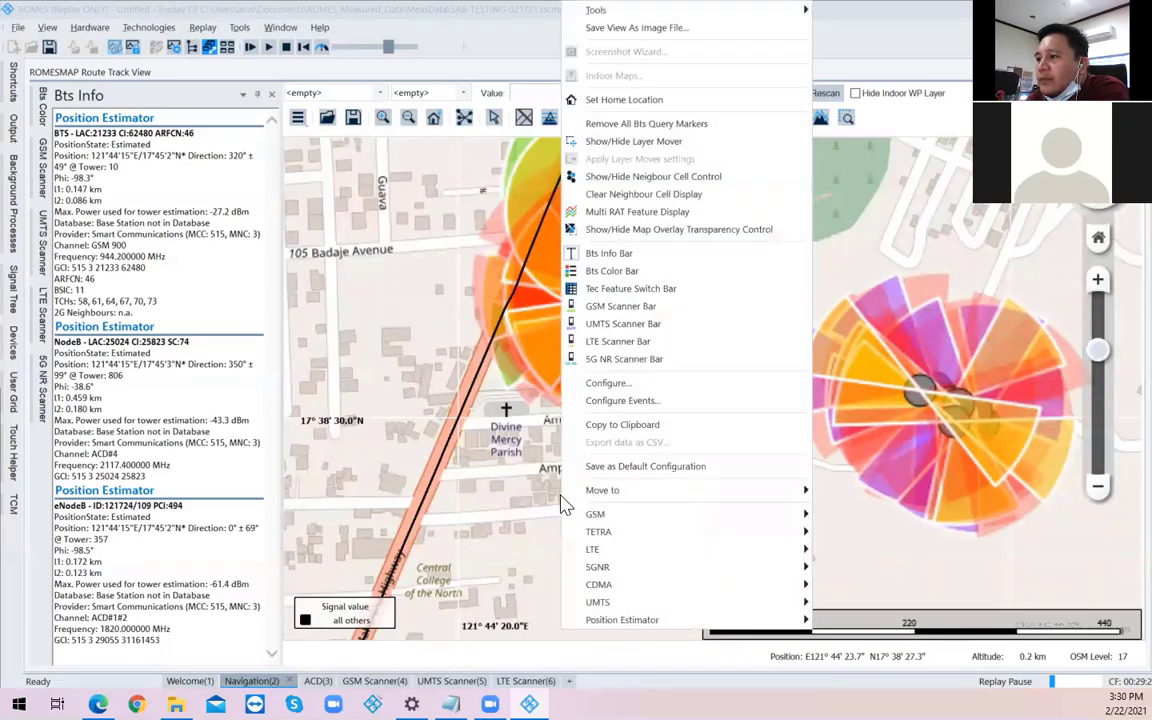
{"action": "left_click", "coordinate": [483, 515]}
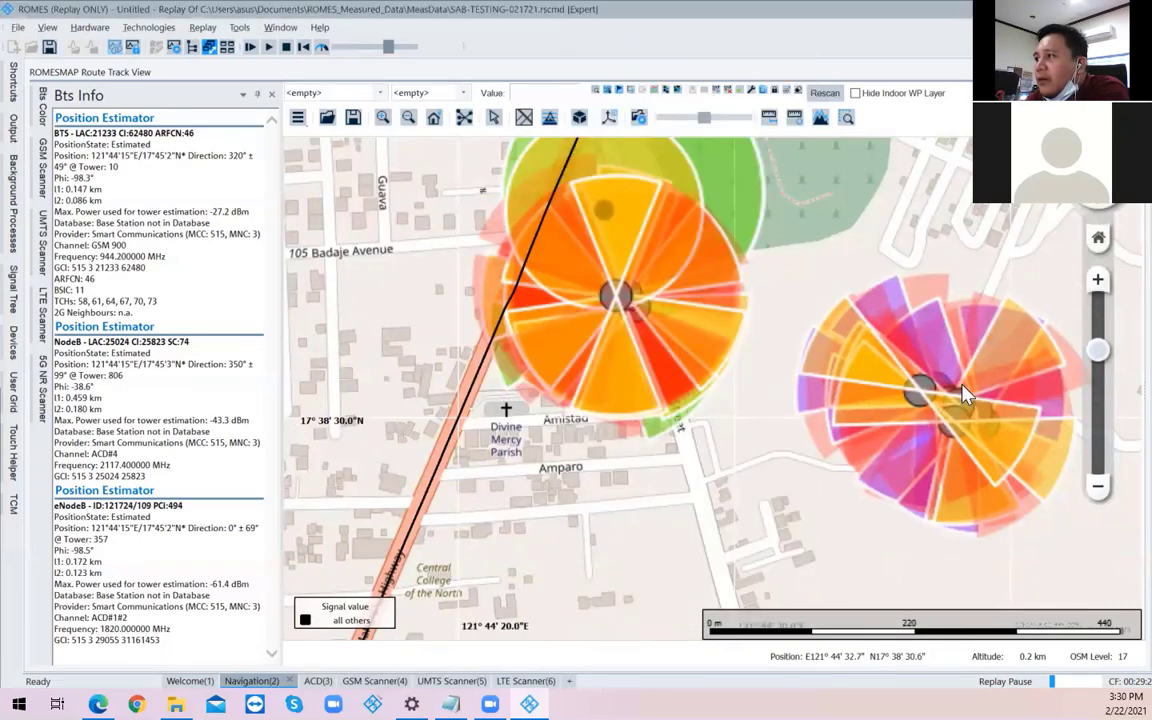
{"action": "left_click", "coordinate": [1108, 364]}
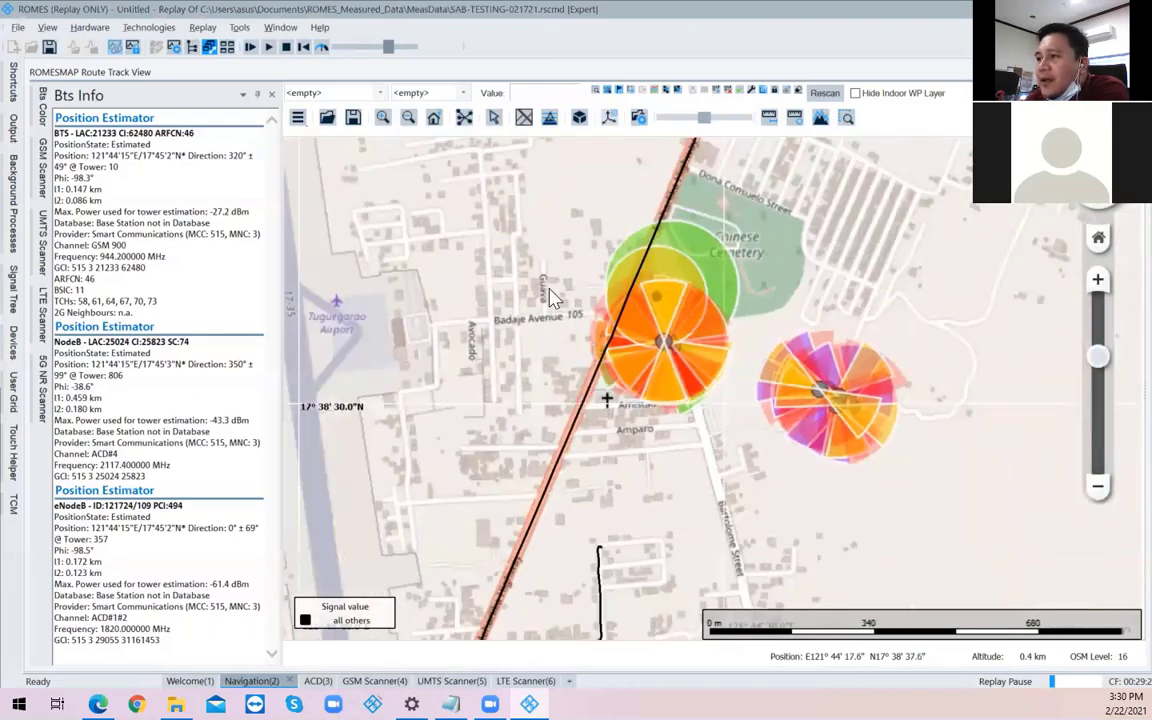
{"action": "left_click_drag", "start_coordinate": [553, 297], "coordinate": [378, 469]}
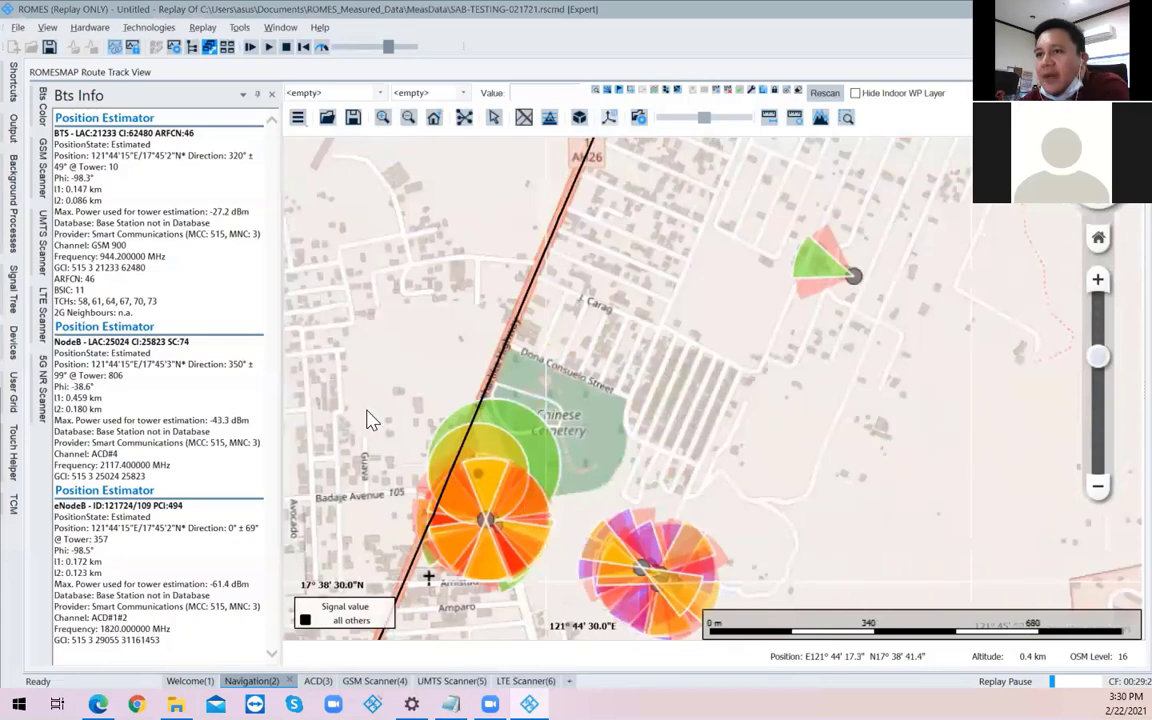
{"action": "mouse_move", "coordinate": [10, 250]}
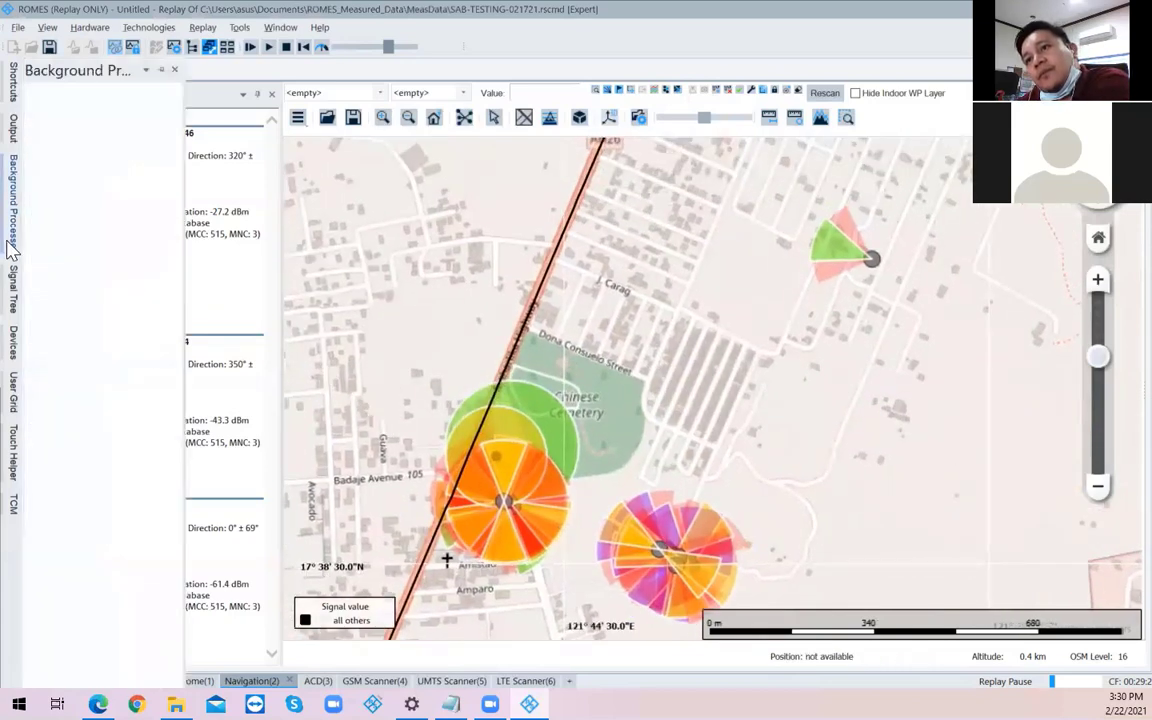
{"action": "mouse_move", "coordinate": [16, 305]}
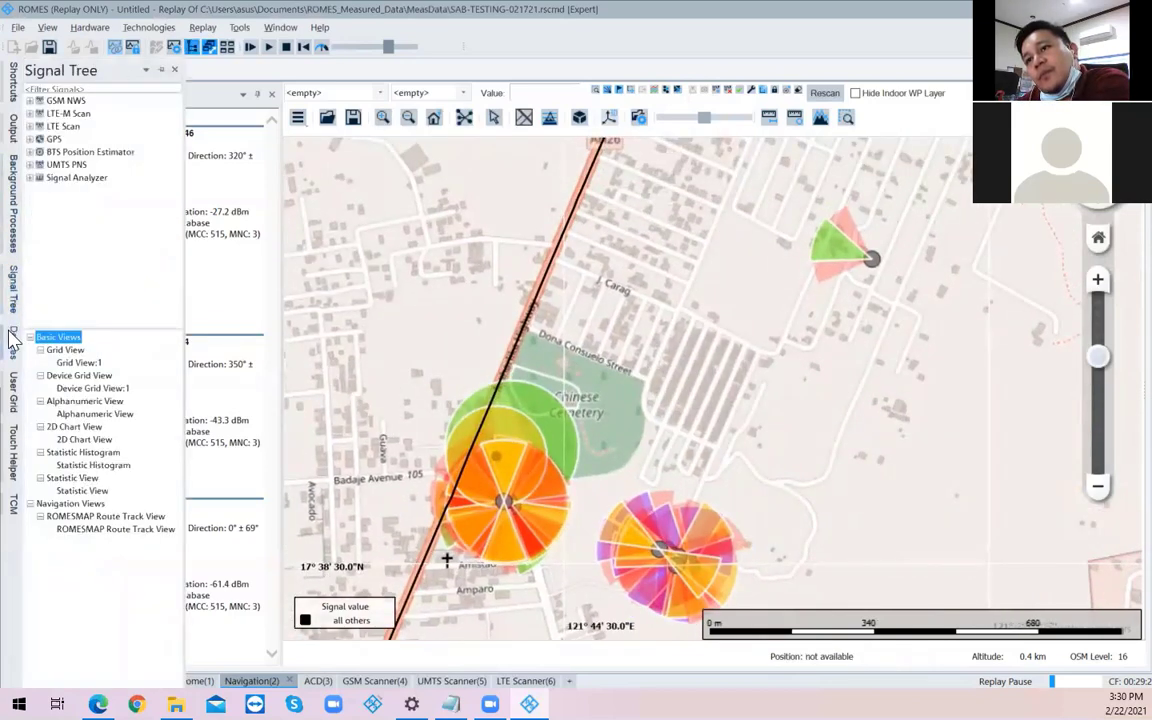
{"action": "mouse_move", "coordinate": [12, 348]}
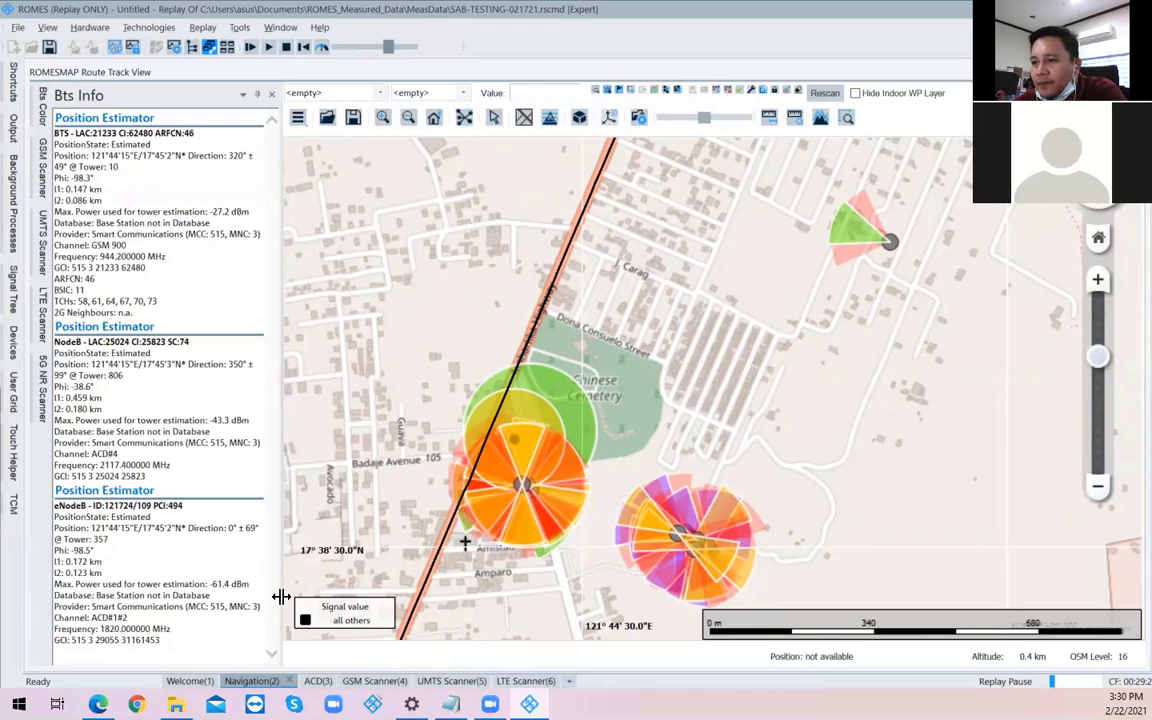
- Highlight the estimator details of the eNodeB with PCI 494 in Bts Info, including its frequency and GCI
{"action": "triple_click", "coordinate": [170, 636]}
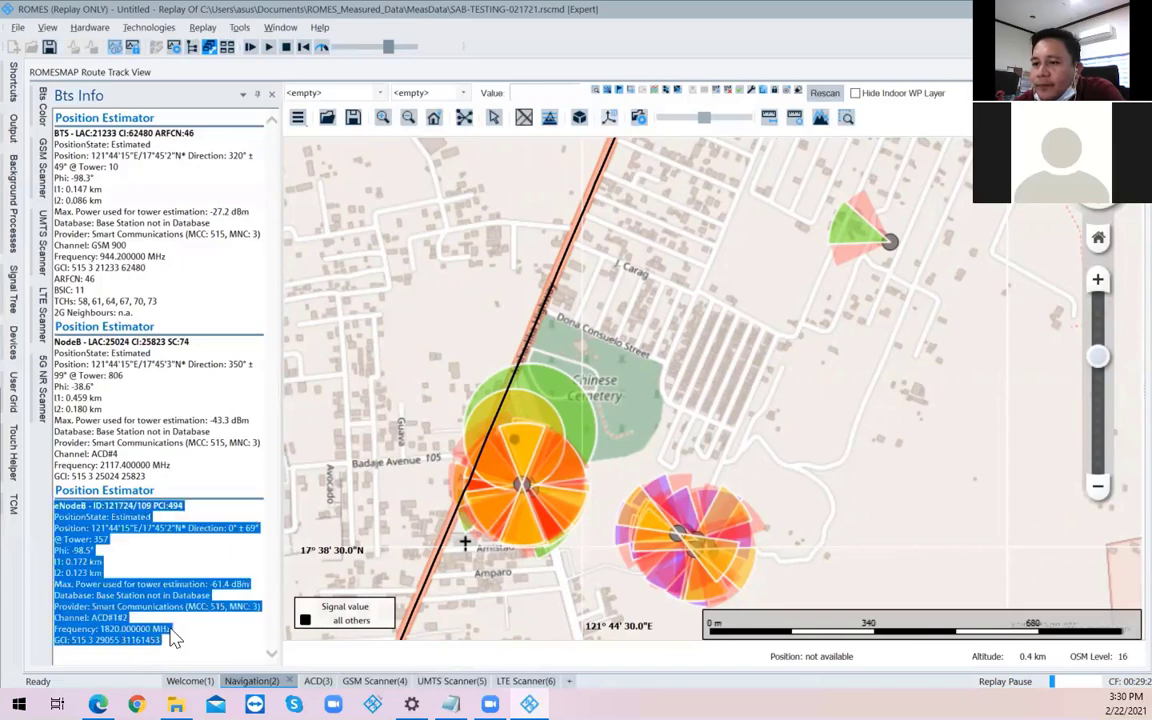
{"action": "left_click", "coordinate": [168, 638]}
{"action": "triple_click", "coordinate": [150, 628]}
{"action": "left_click", "coordinate": [160, 645]}
{"action": "left_click_drag", "start_coordinate": [160, 642], "coordinate": [135, 490]}
{"action": "left_click", "coordinate": [135, 490]}
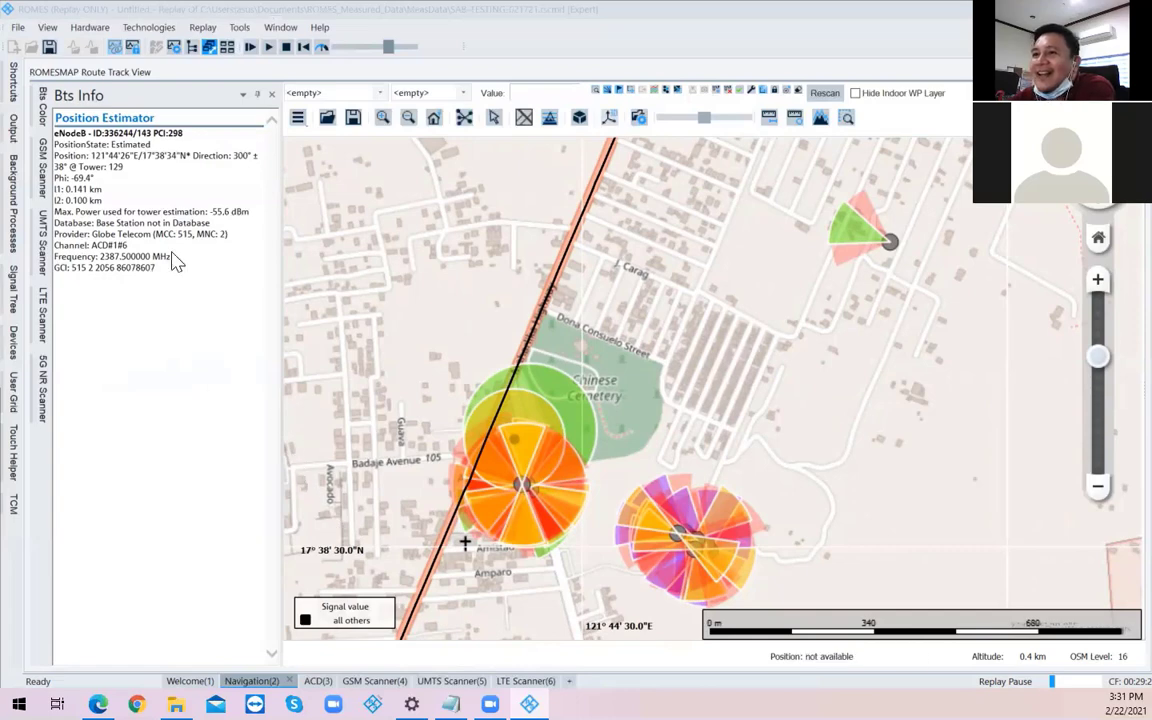
- Display the GSM and LTE estimator details of the site cluster just northeast of Divine Mercy Parish
{"action": "left_click_drag", "start_coordinate": [805, 355], "coordinate": [926, 278]}
{"action": "left_click_drag", "start_coordinate": [910, 404], "coordinate": [905, 364]}
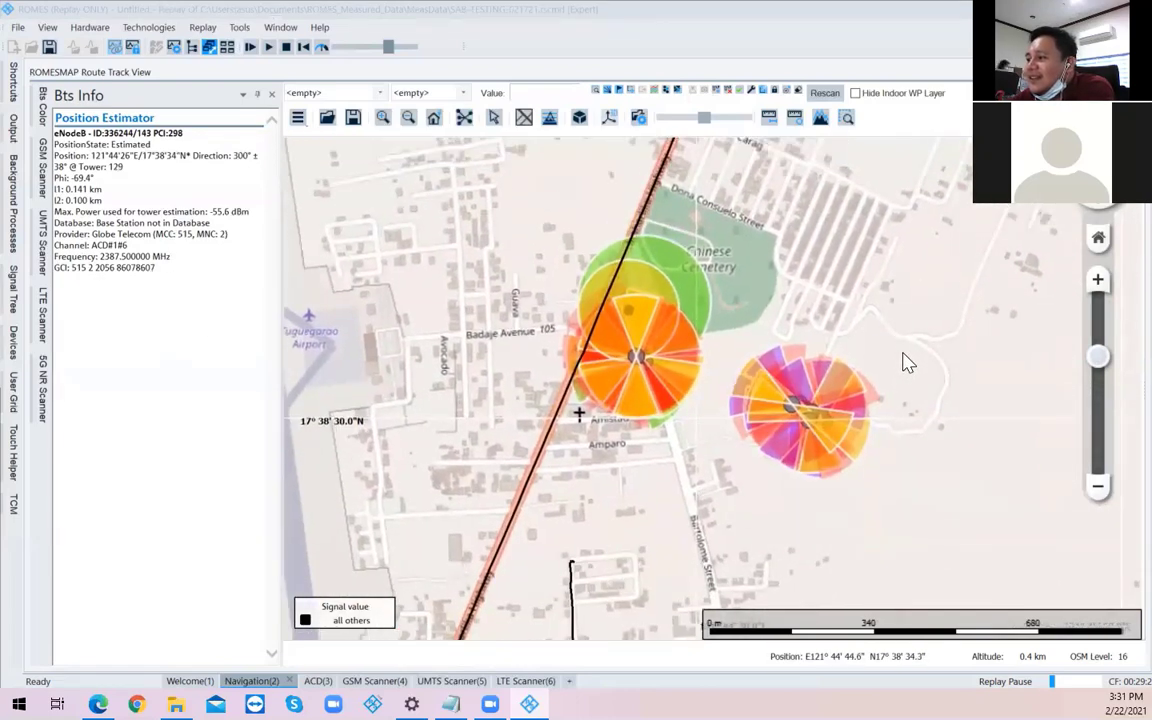
{"action": "left_click_drag", "start_coordinate": [707, 478], "coordinate": [695, 518]}
{"action": "scroll", "coordinate": [695, 518], "scroll_direction": "up", "scroll_amount": 1}
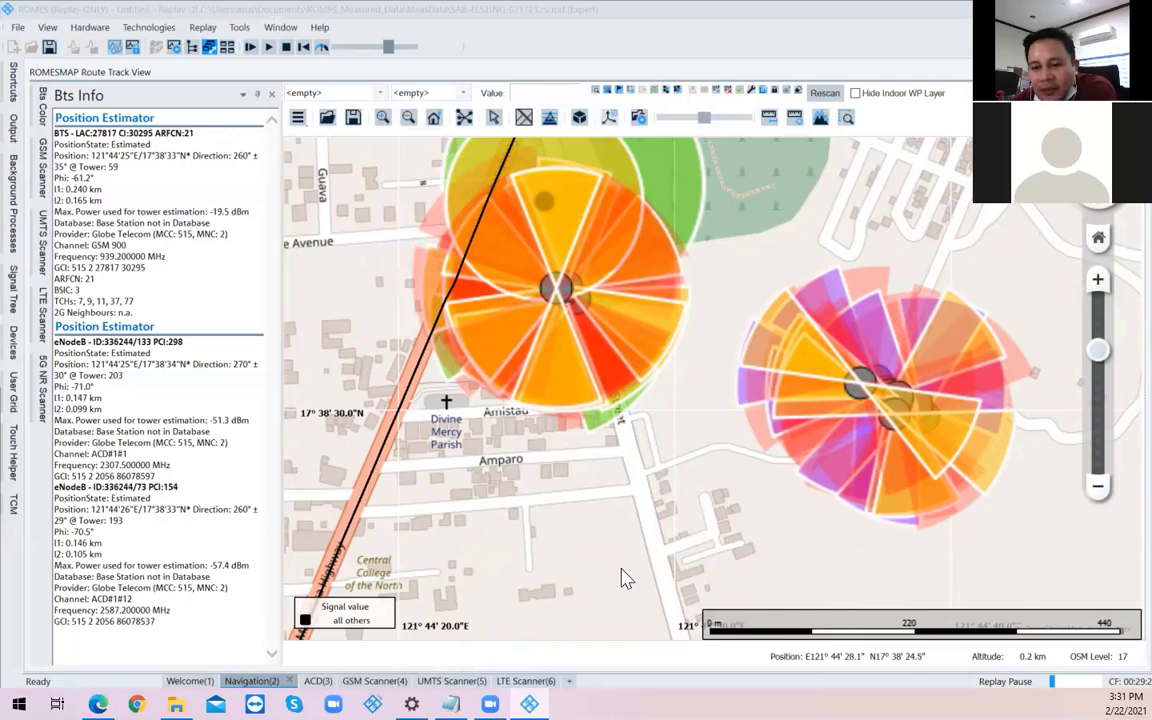
{"action": "left_click", "coordinate": [651, 668]}
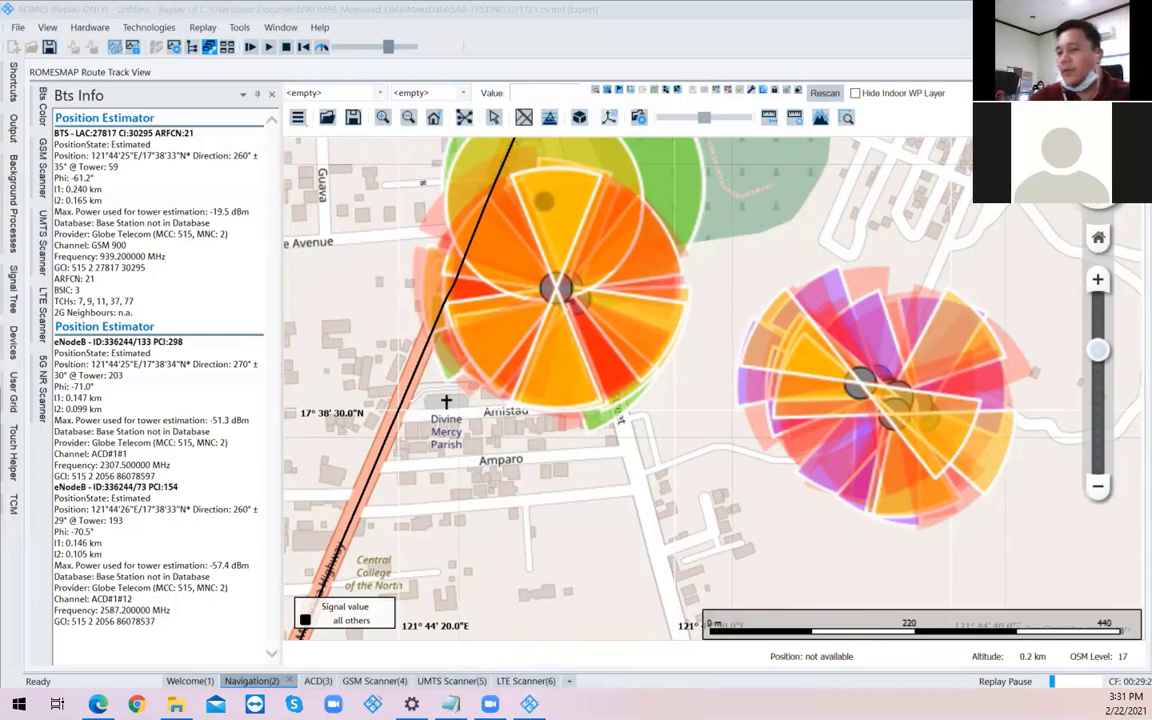
{"action": "right_click", "coordinate": [606, 505]}
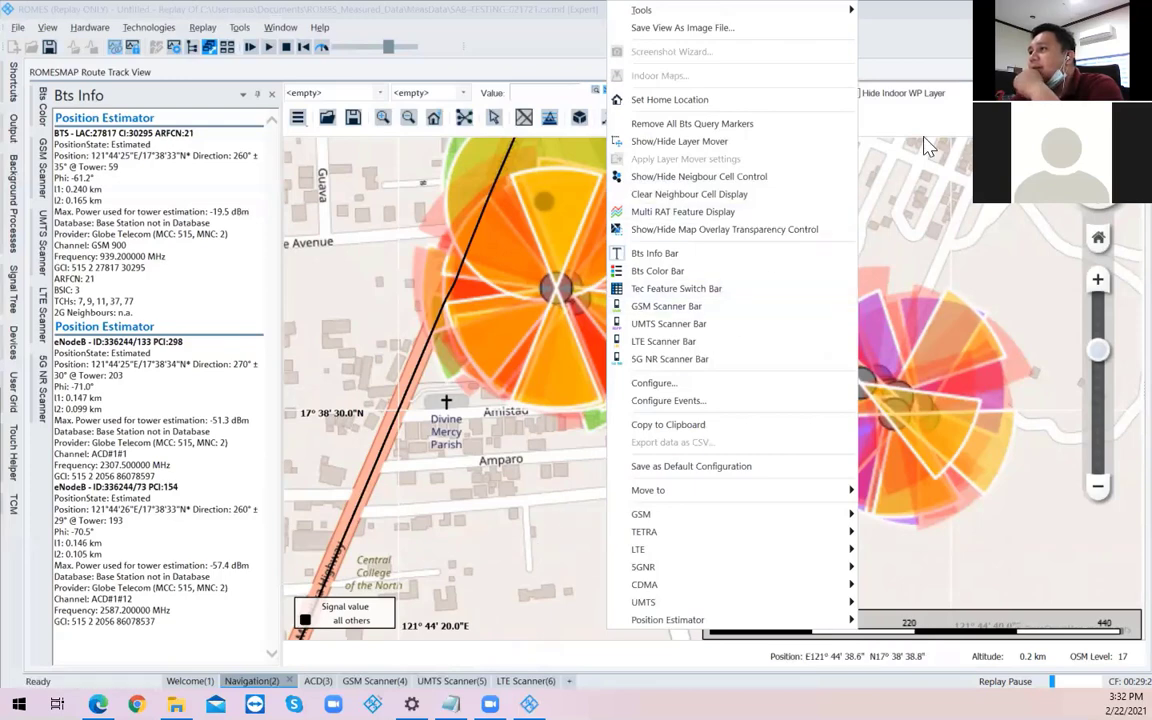
{"action": "left_click", "coordinate": [947, 38]}
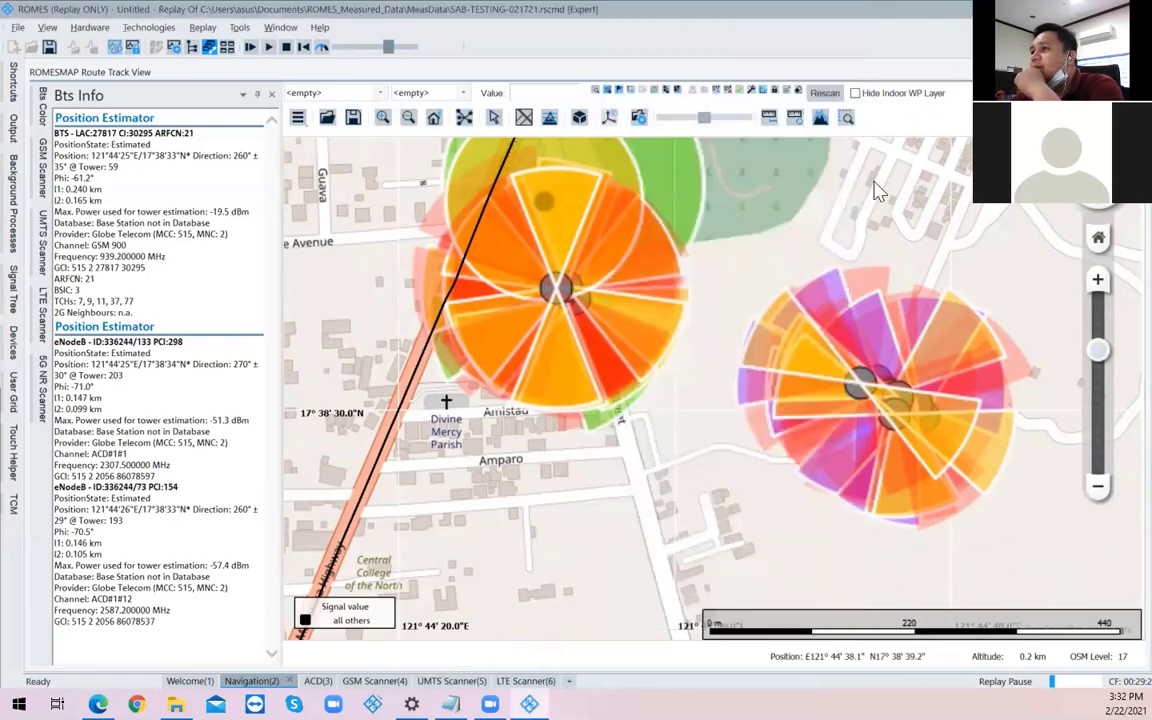